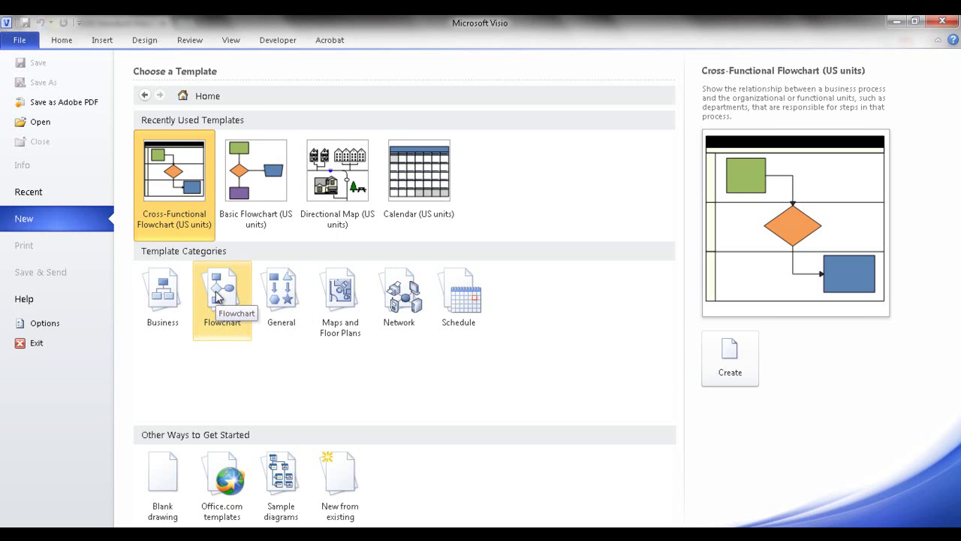
Create a new drawing from the Cross-Functional Flowchart template in the Flowchart category
{"action": "left_click", "coordinate": [216, 296]}
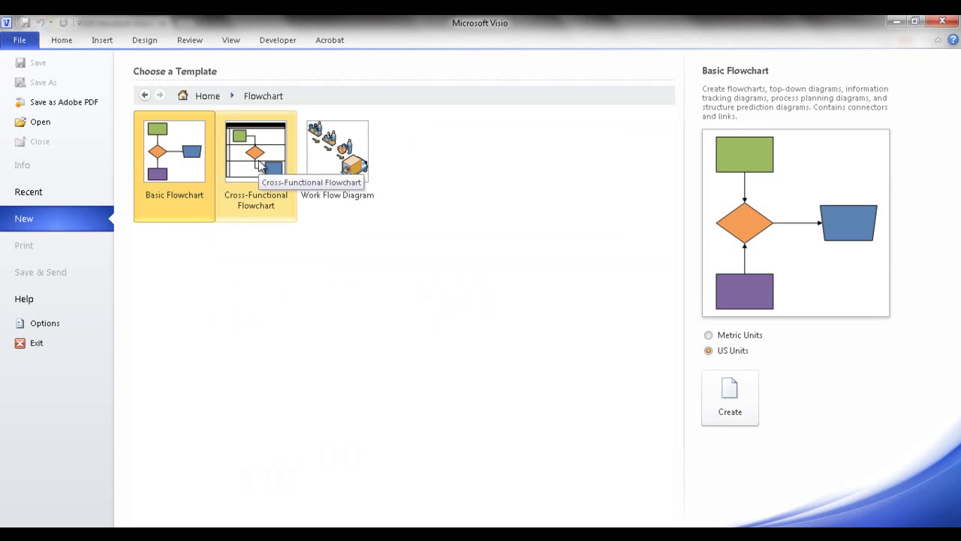
{"action": "left_click", "coordinate": [260, 166]}
{"action": "double_click", "coordinate": [260, 166]}
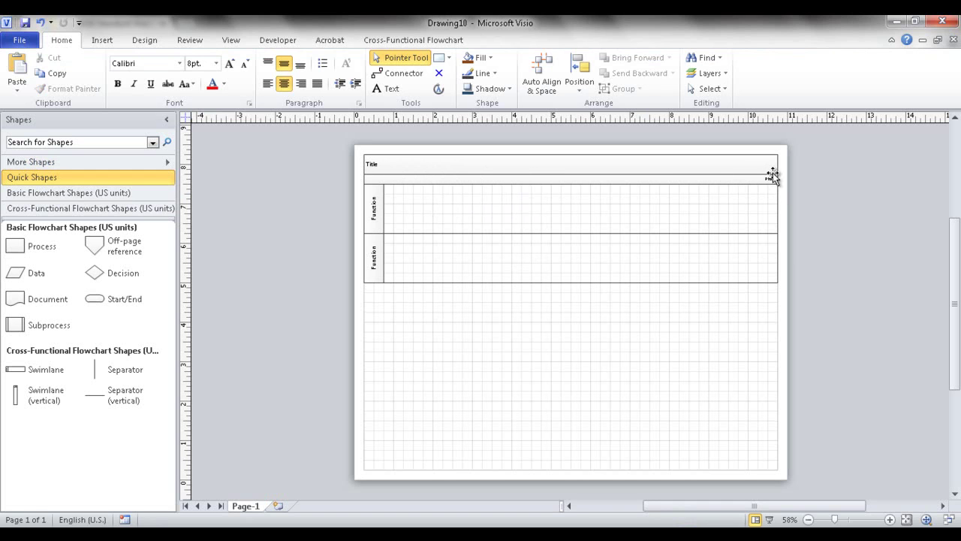
{"action": "left_click_drag", "start_coordinate": [751, 168], "coordinate": [803, 213]}
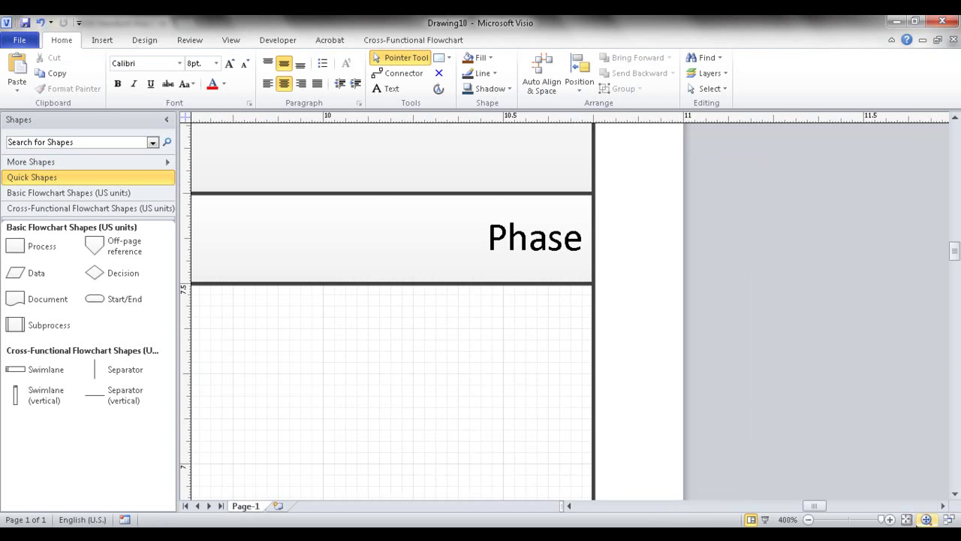
{"action": "left_click", "coordinate": [906, 519]}
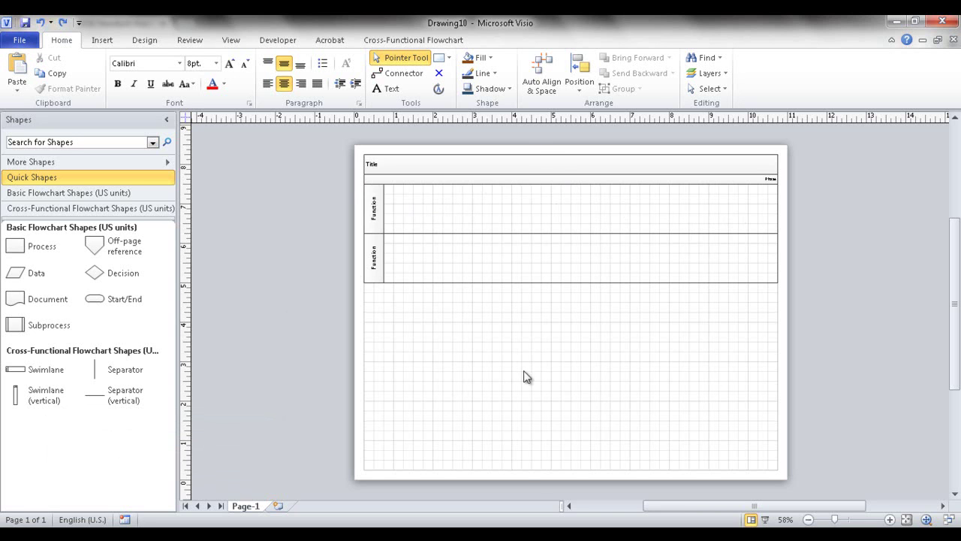
Make the swimlanes run vertically and switch the page to portrait orientation
{"action": "left_click", "coordinate": [391, 43]}
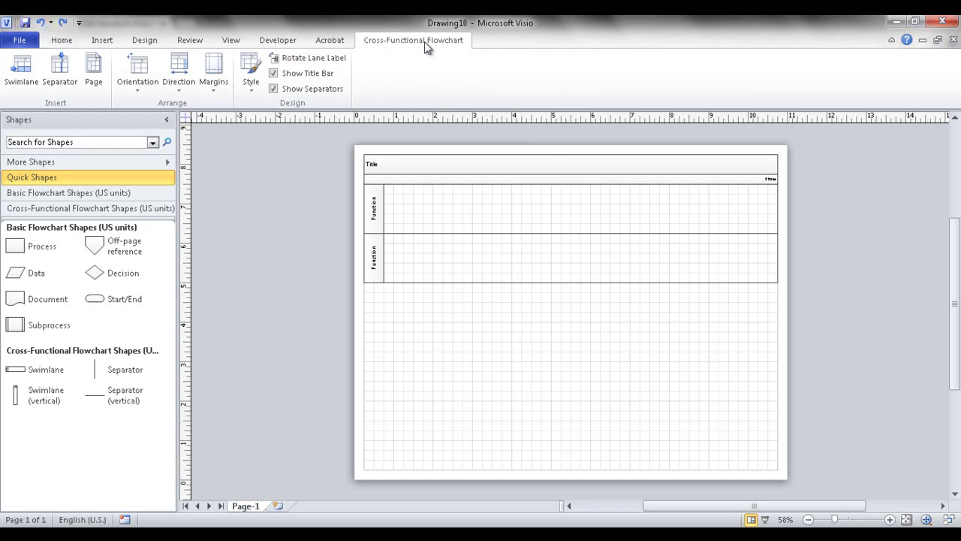
{"action": "left_click", "coordinate": [141, 89]}
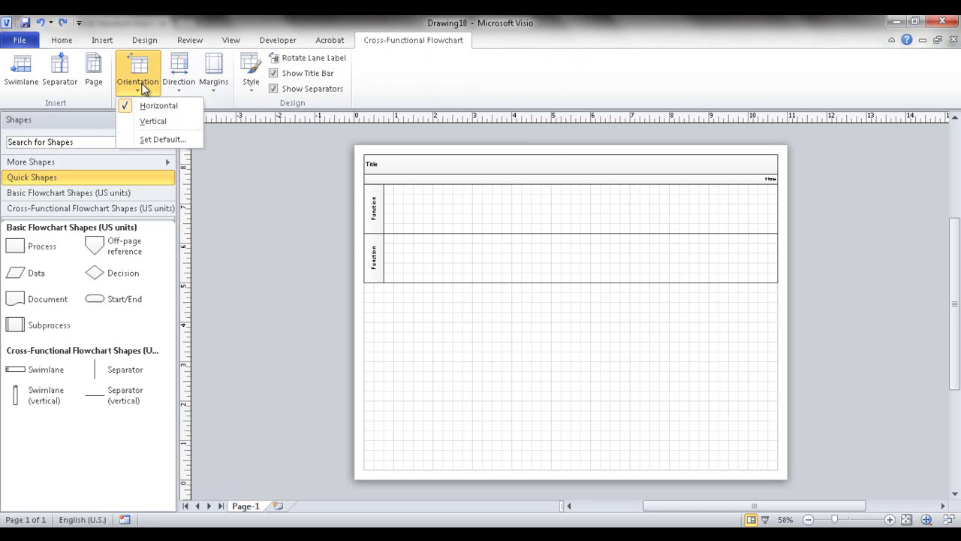
{"action": "left_click", "coordinate": [147, 121]}
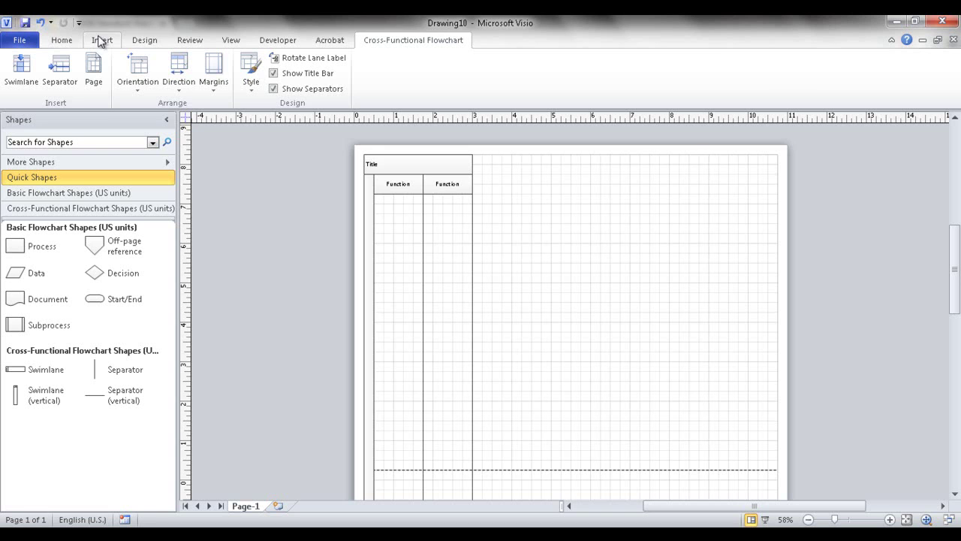
{"action": "left_click", "coordinate": [141, 41]}
{"action": "left_click", "coordinate": [28, 89]}
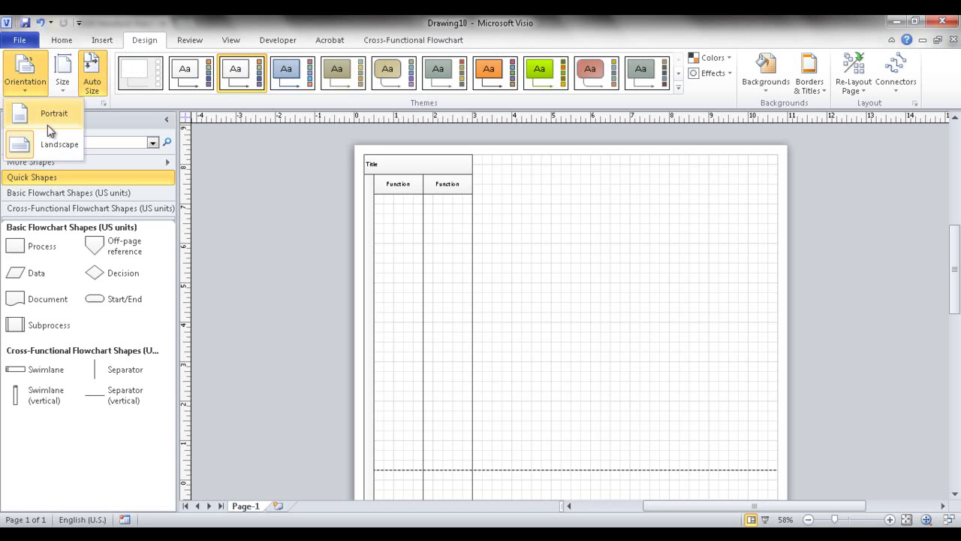
{"action": "left_click", "coordinate": [50, 115]}
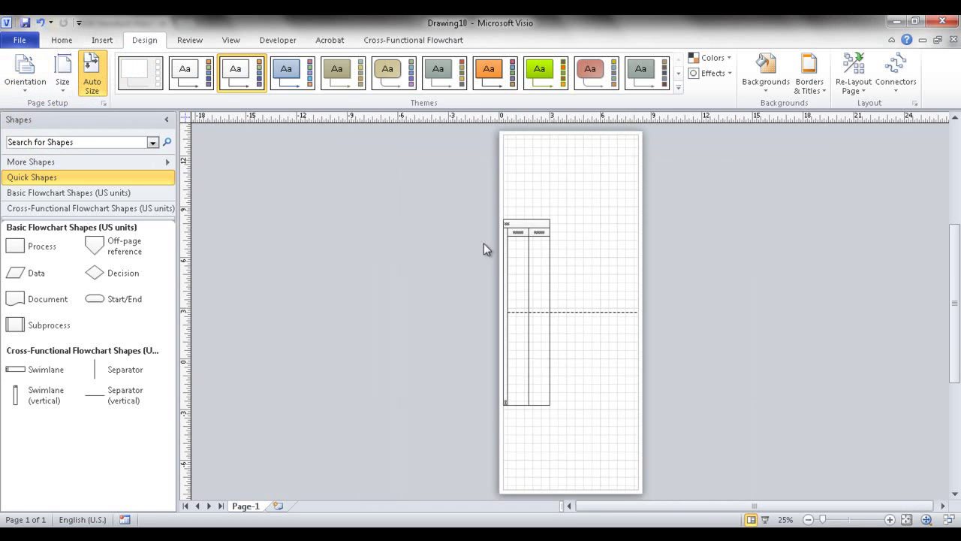
Move the swimlane pool to the top of the page and shorten it to 9.75 in
{"action": "left_click", "coordinate": [528, 219]}
{"action": "left_click", "coordinate": [530, 315]}
{"action": "left_click_drag", "start_coordinate": [517, 223], "coordinate": [521, 142]}
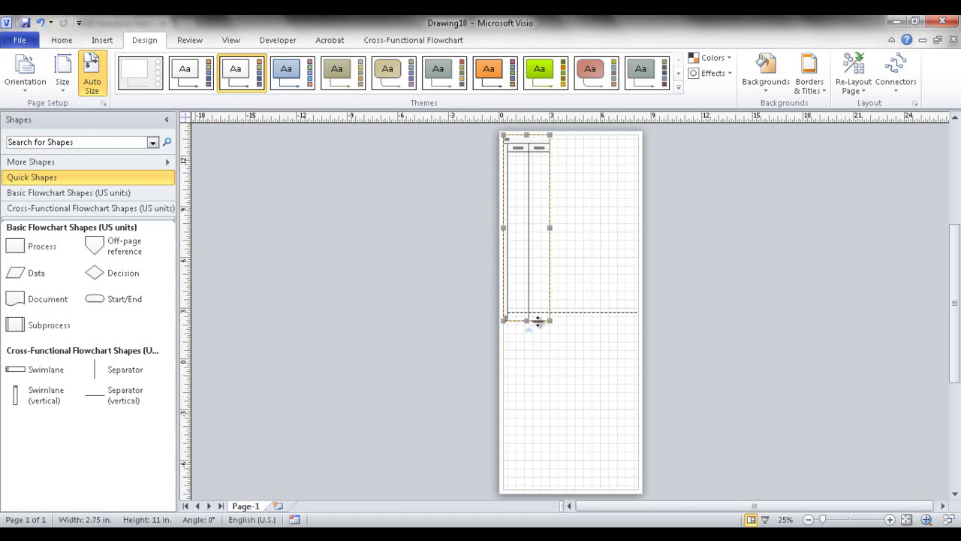
{"action": "left_click_drag", "start_coordinate": [528, 321], "coordinate": [529, 299]}
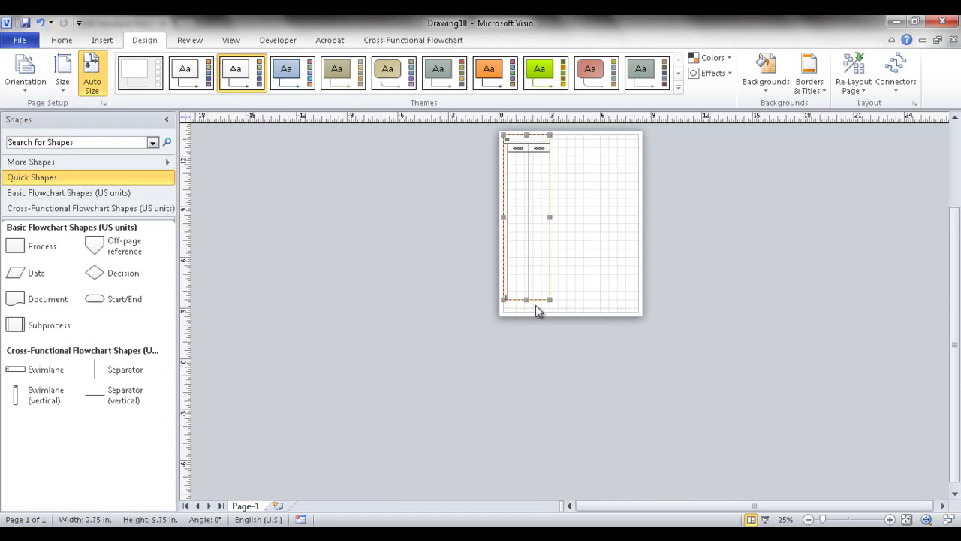
{"action": "left_click", "coordinate": [907, 520]}
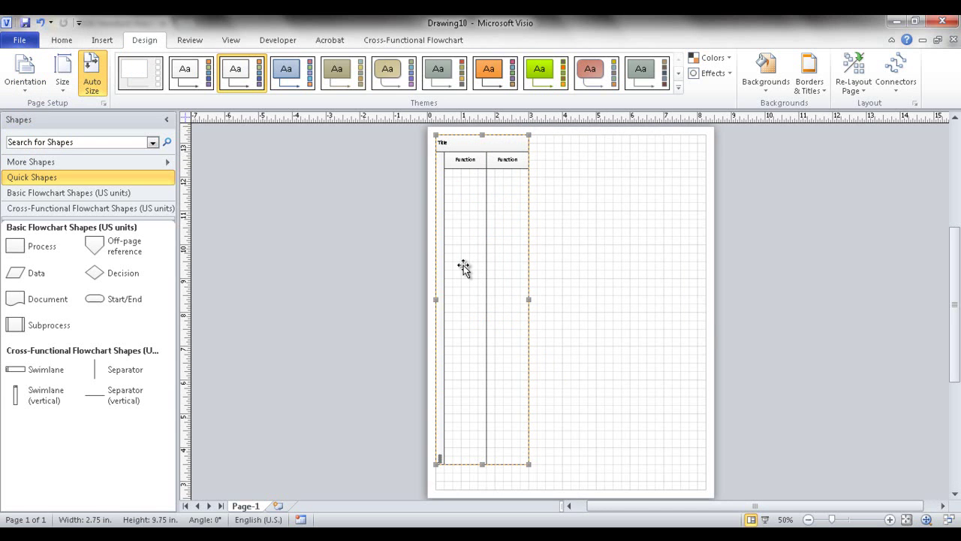
Switch the page back to landscape and make the swimlanes horizontal again
{"action": "left_click", "coordinate": [34, 93]}
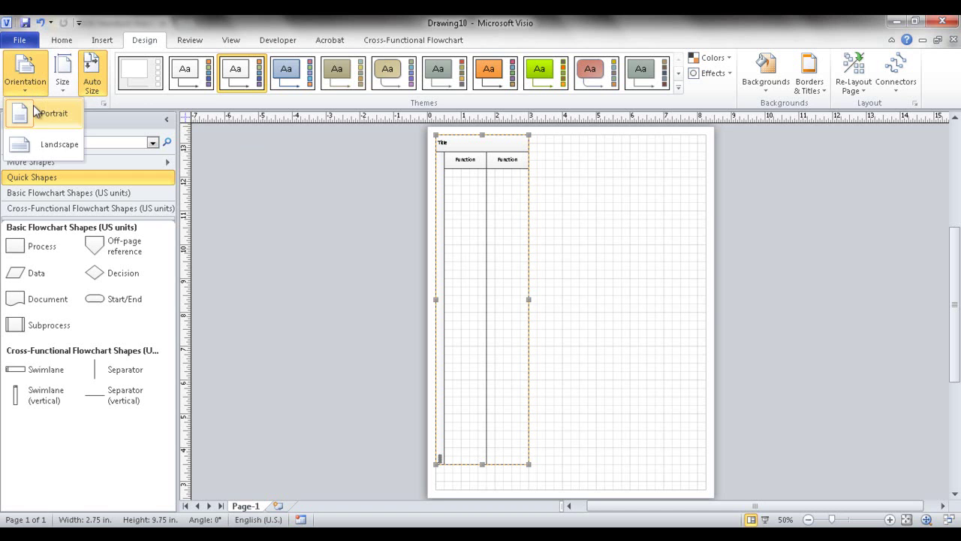
{"action": "left_click", "coordinate": [36, 144]}
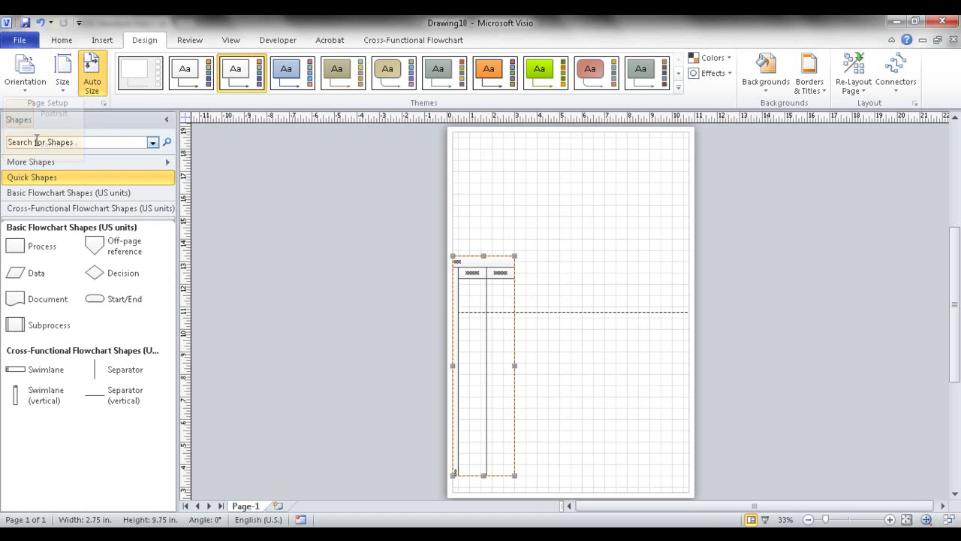
{"action": "left_click", "coordinate": [407, 42]}
{"action": "left_click", "coordinate": [135, 81]}
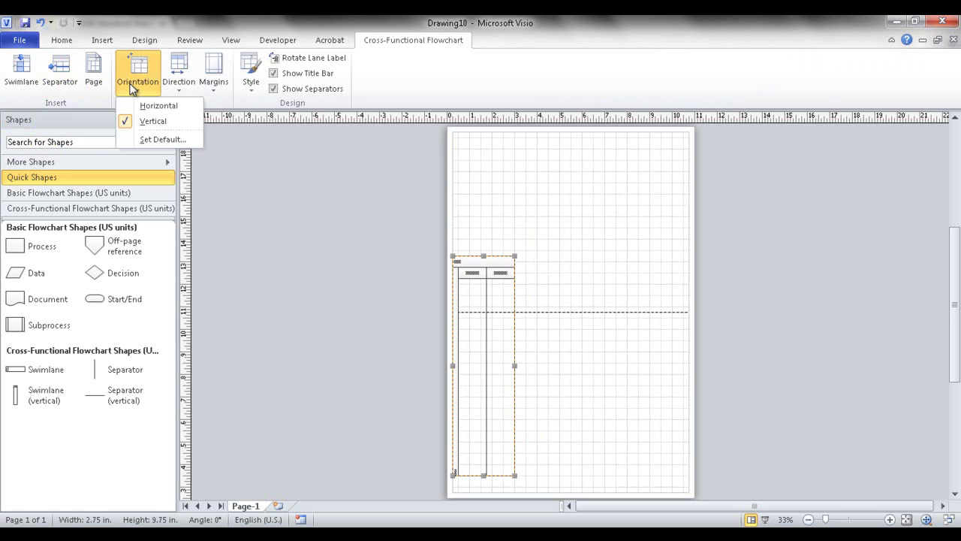
{"action": "left_click", "coordinate": [146, 102]}
Move the pool to the page top and widen it to 10.5 in
{"action": "left_click_drag", "start_coordinate": [507, 257], "coordinate": [501, 136]}
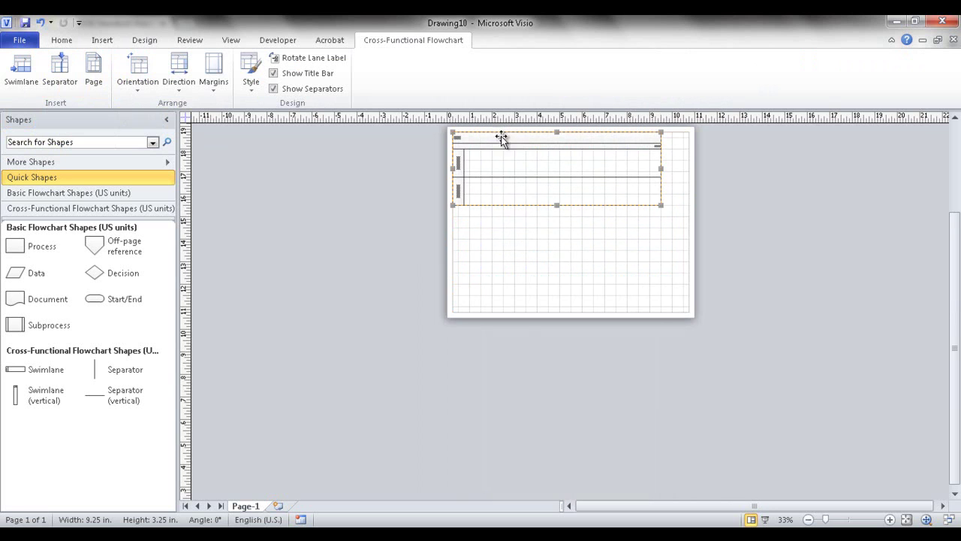
{"action": "left_click", "coordinate": [907, 520]}
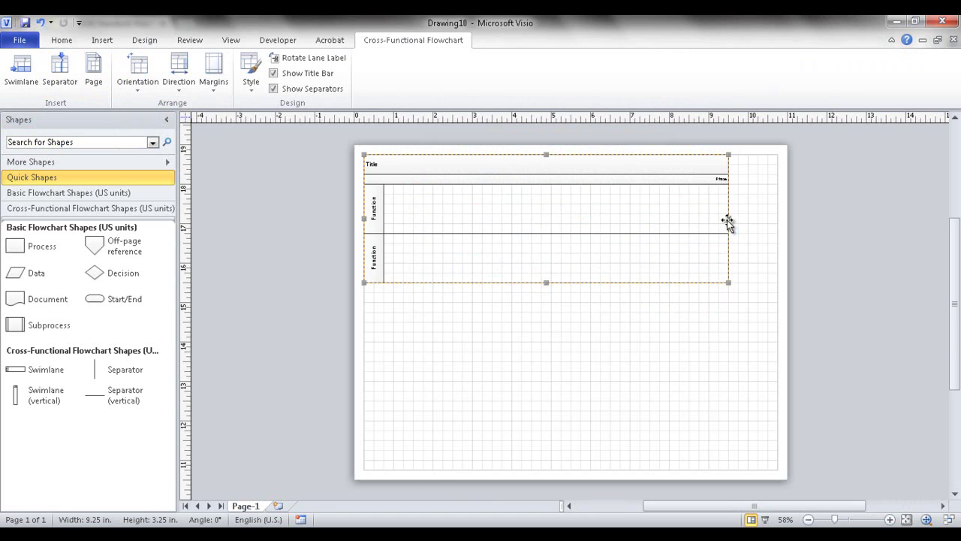
{"action": "left_click_drag", "start_coordinate": [729, 217], "coordinate": [777, 217]}
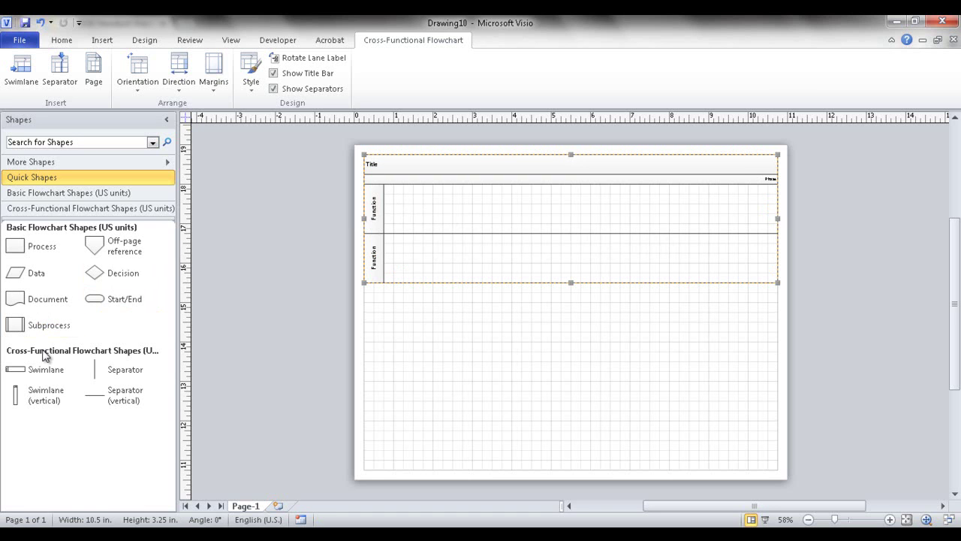
Add three Swimlane shapes below the two existing Function lanes, making five lanes
{"action": "left_click", "coordinate": [27, 210]}
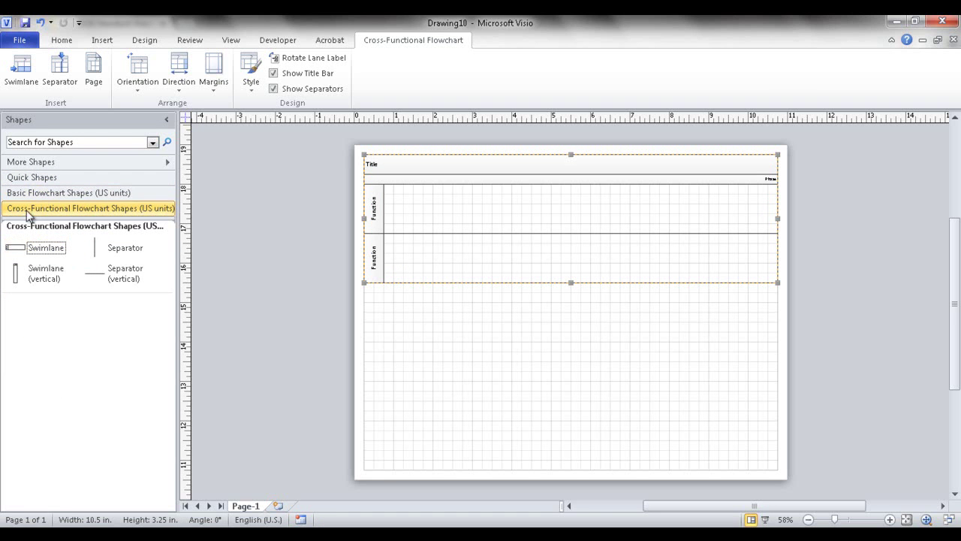
{"action": "left_click_drag", "start_coordinate": [12, 250], "coordinate": [501, 308]}
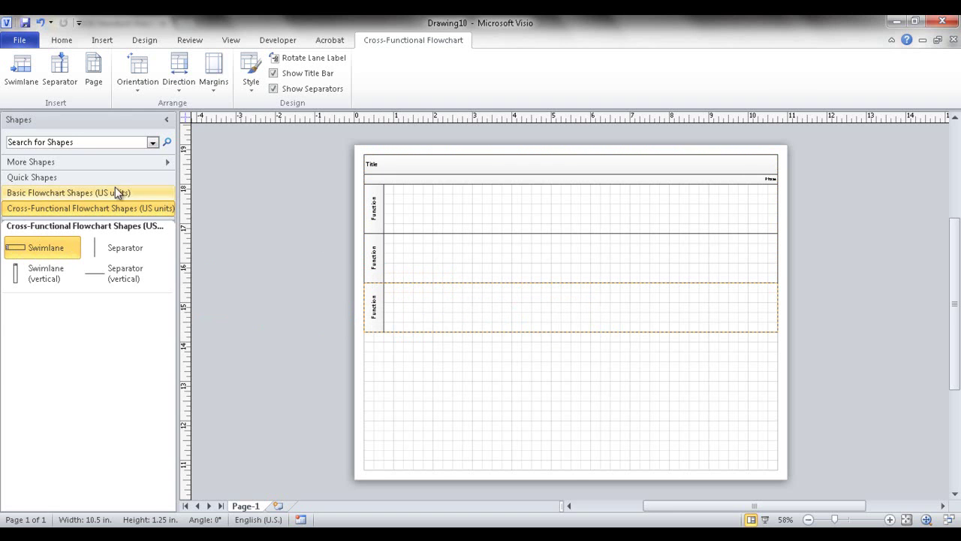
{"action": "left_click", "coordinate": [52, 179]}
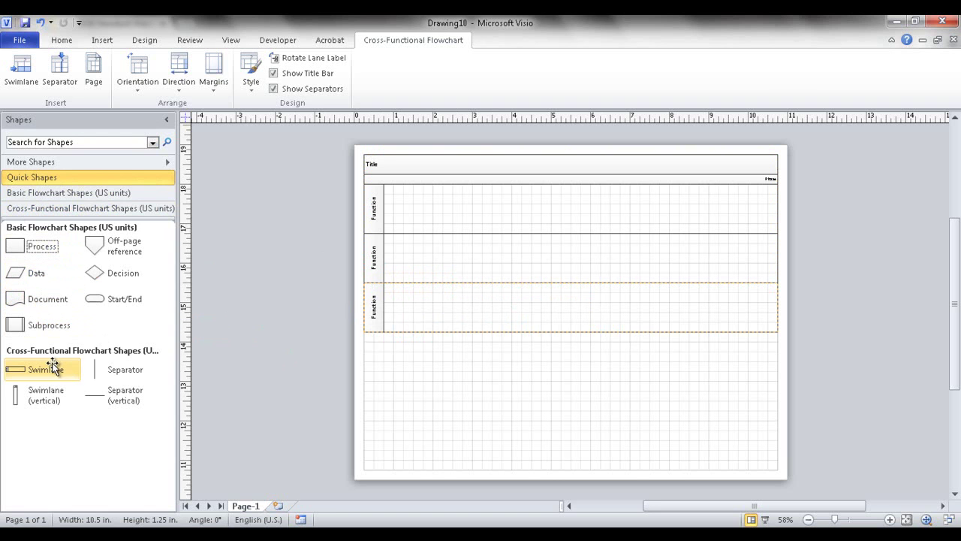
{"action": "left_click_drag", "start_coordinate": [35, 369], "coordinate": [379, 335]}
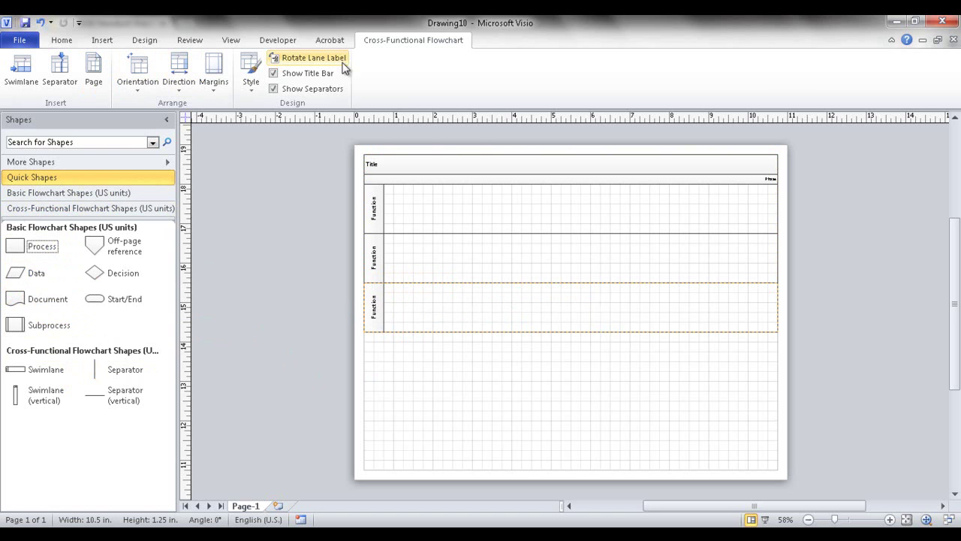
{"action": "left_click", "coordinate": [21, 69]}
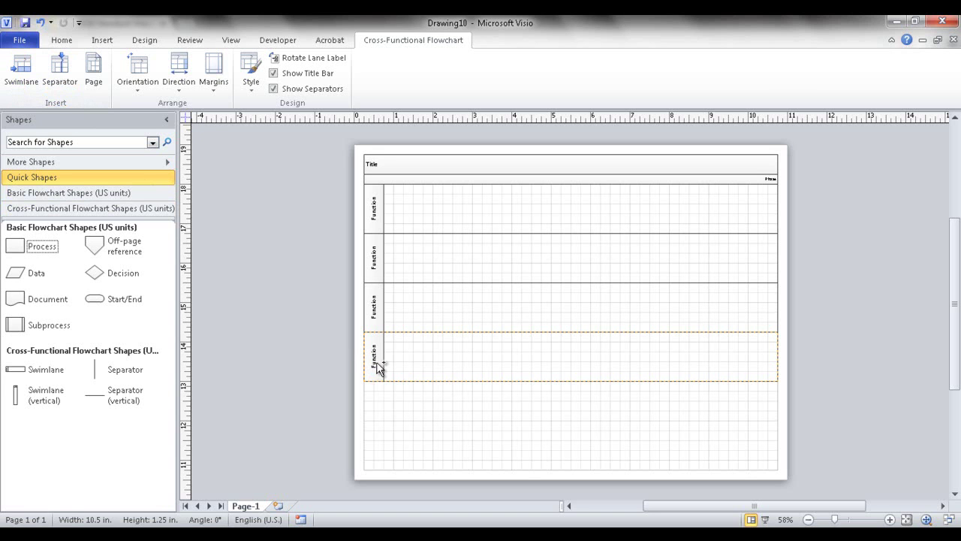
{"action": "left_click_drag", "start_coordinate": [374, 367], "coordinate": [373, 406]}
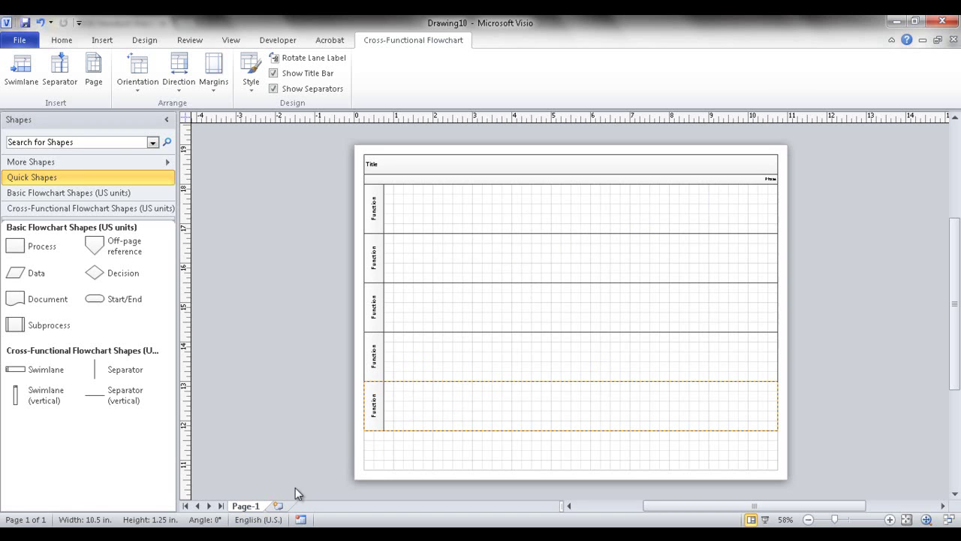
Insert a swimlane page and delete the extra blank Page-2
{"action": "left_click", "coordinate": [277, 506]}
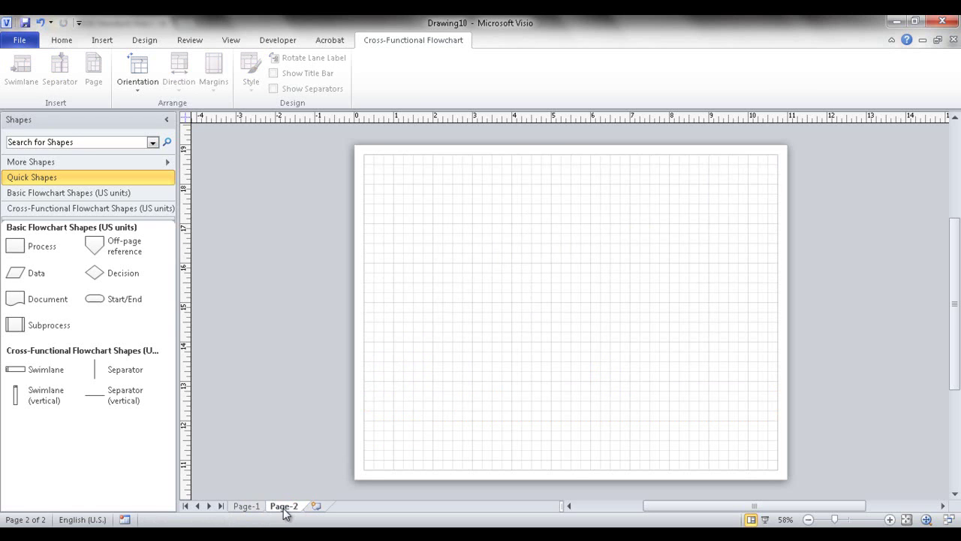
{"action": "left_click", "coordinate": [247, 506]}
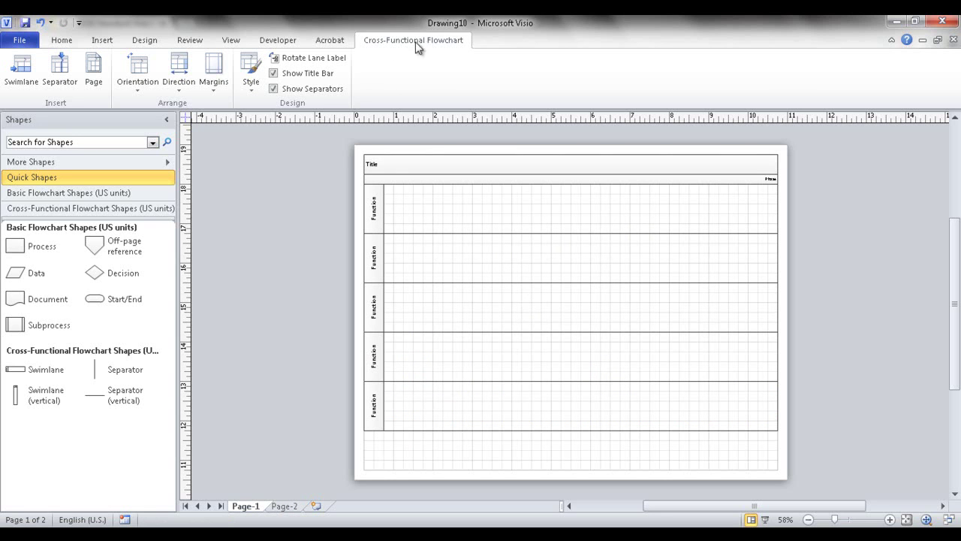
{"action": "left_click", "coordinate": [94, 72]}
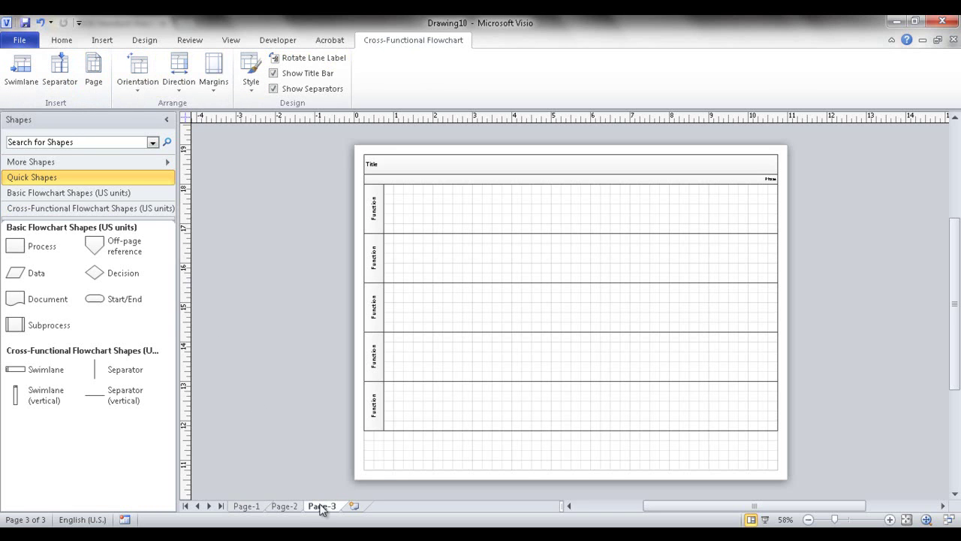
{"action": "left_click", "coordinate": [289, 507]}
{"action": "right_click", "coordinate": [291, 509]}
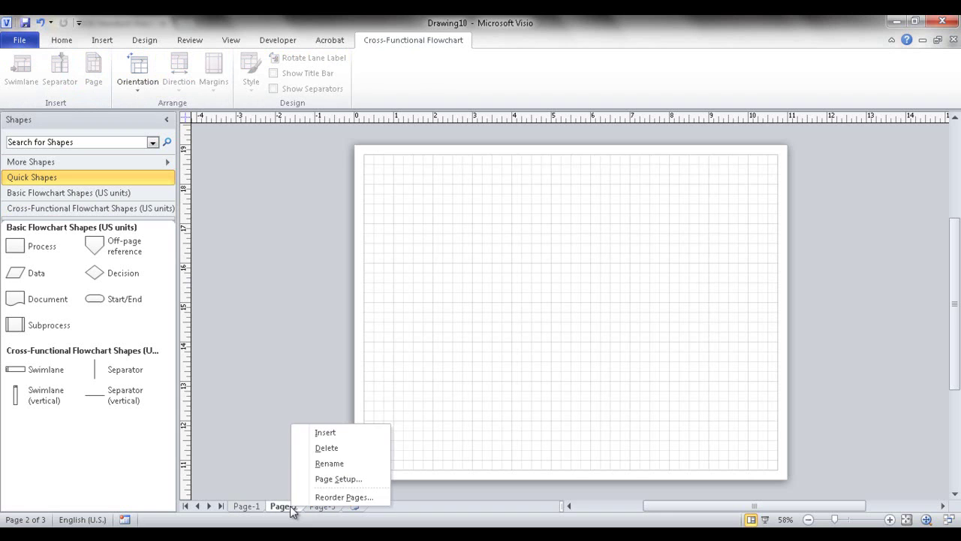
{"action": "left_click", "coordinate": [325, 448]}
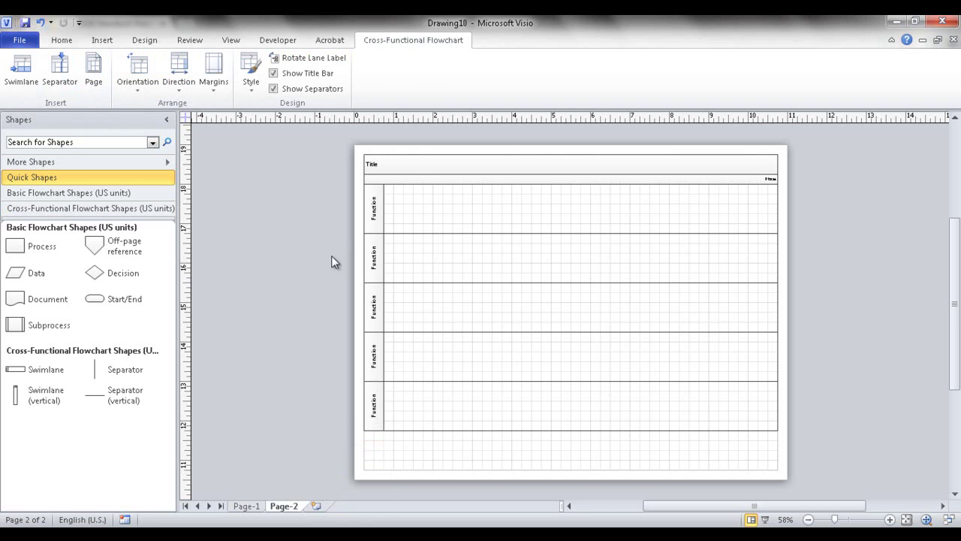
Compare Page-1 and Page-2, ending on Page-1
{"action": "left_click", "coordinate": [247, 506]}
{"action": "left_click", "coordinate": [278, 507]}
{"action": "left_click", "coordinate": [245, 505]}
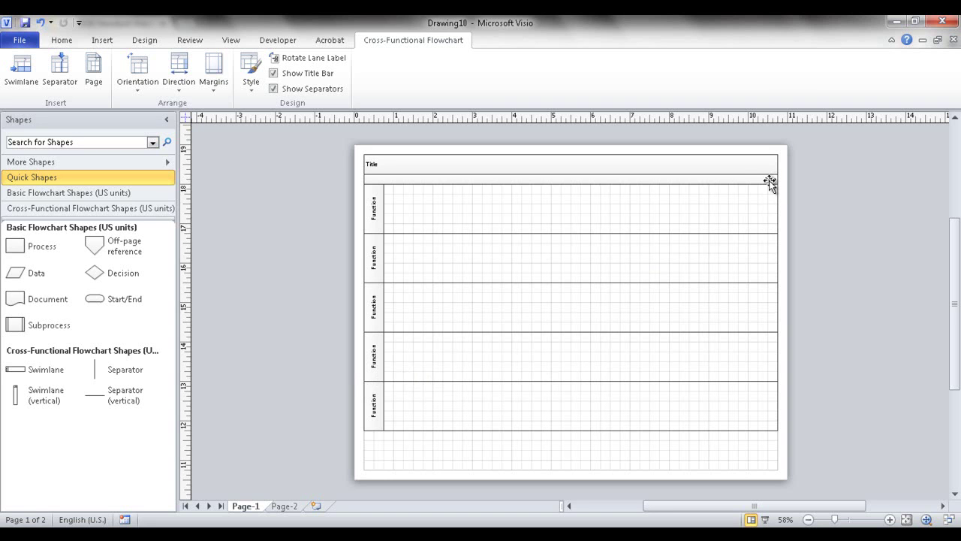
{"action": "left_click", "coordinate": [285, 506]}
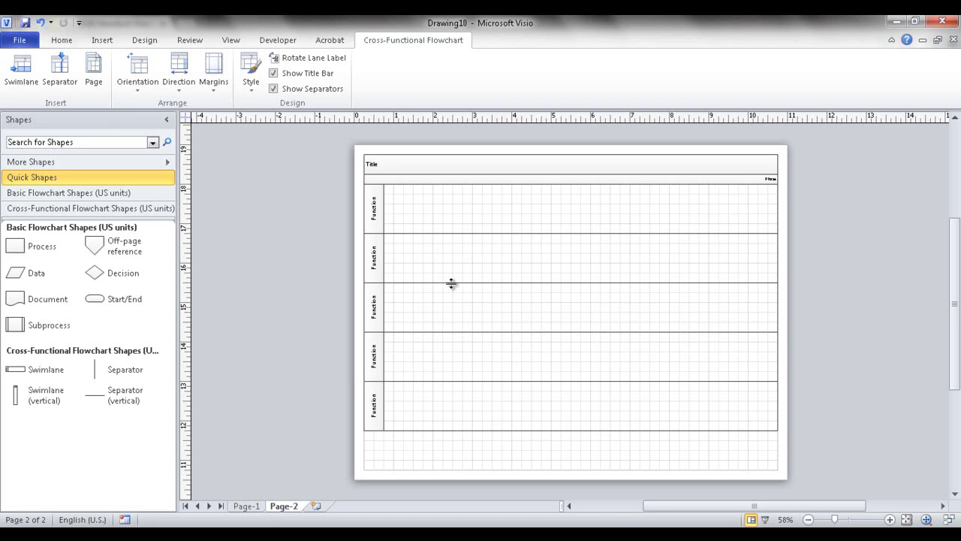
{"action": "left_click", "coordinate": [244, 506]}
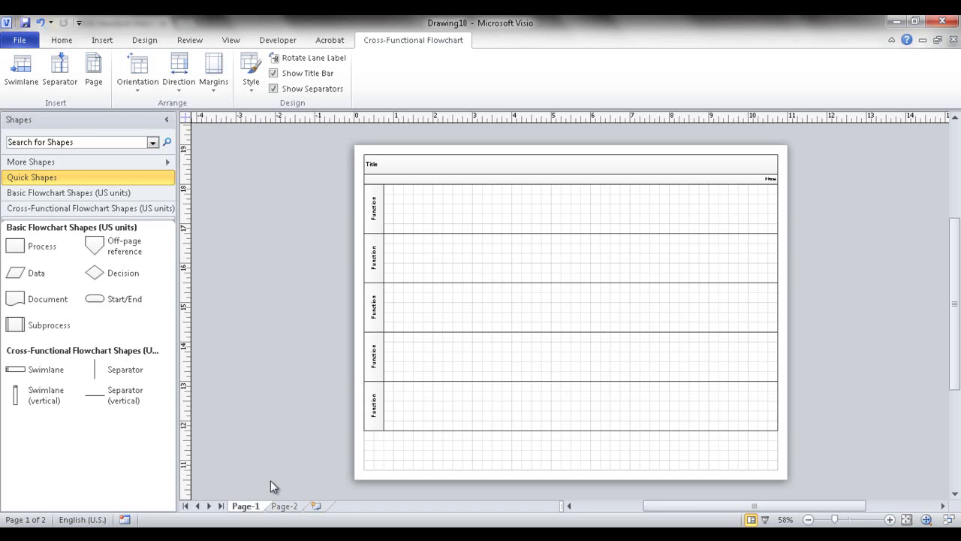
{"action": "left_click_drag", "start_coordinate": [120, 369], "coordinate": [505, 253]}
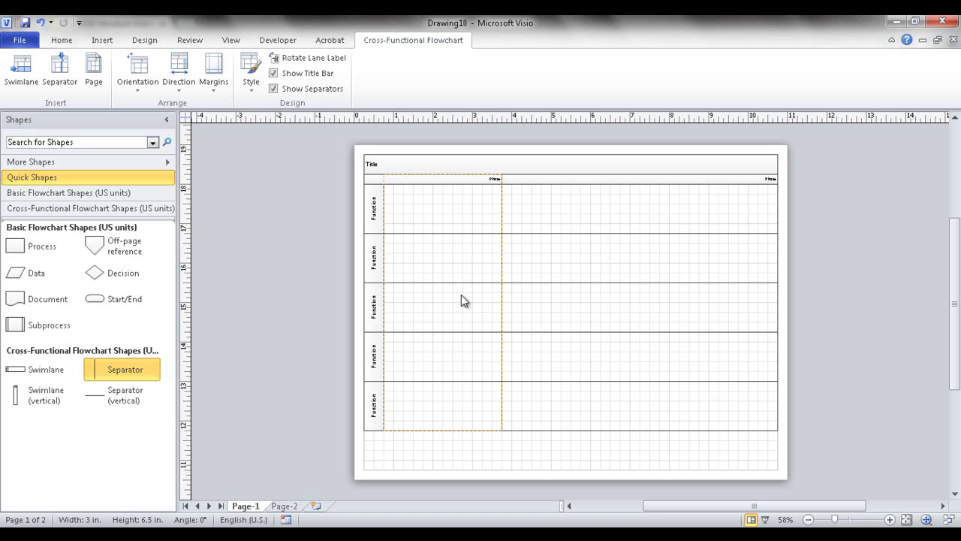
{"action": "key", "text": "ctrl+z"}
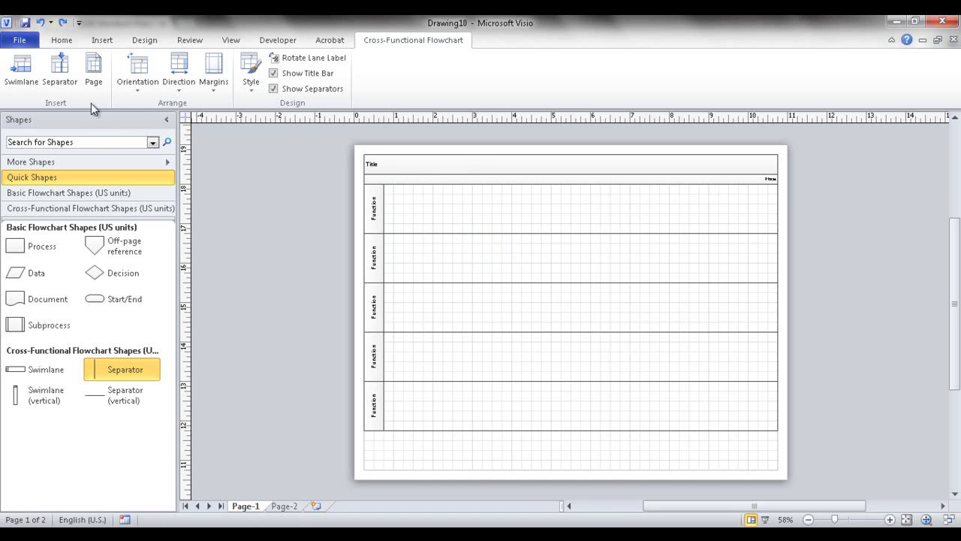
{"action": "left_click", "coordinate": [60, 66]}
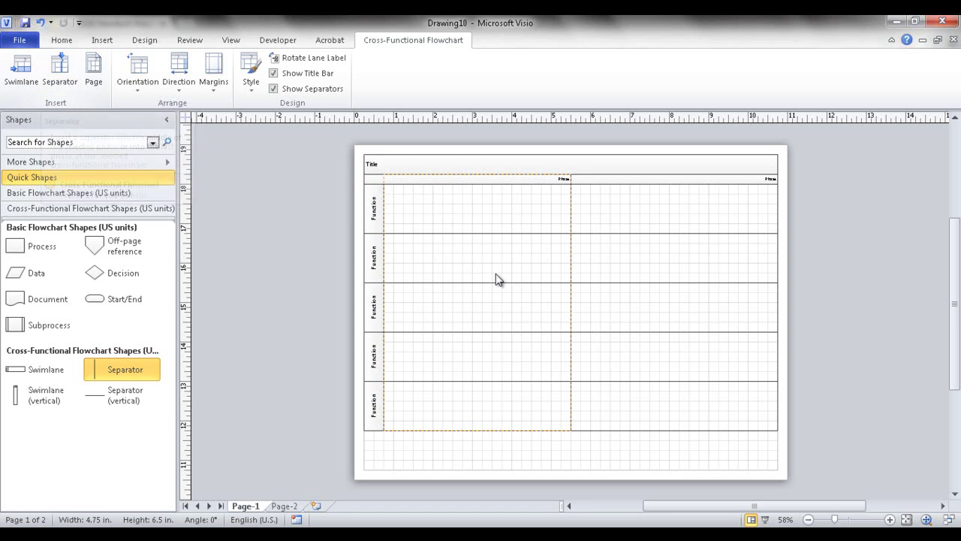
{"action": "left_click", "coordinate": [64, 71]}
{"action": "left_click", "coordinate": [684, 220]}
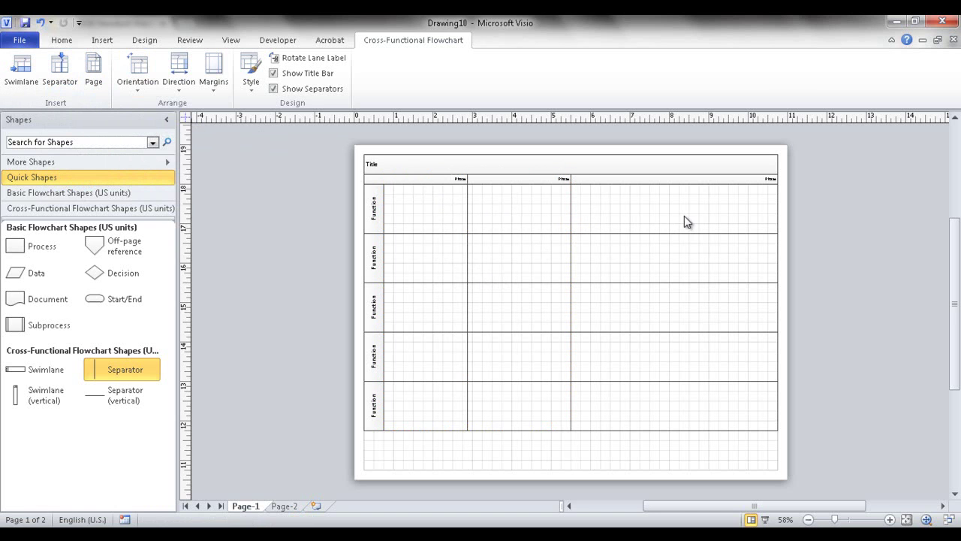
{"action": "left_click", "coordinate": [606, 184]}
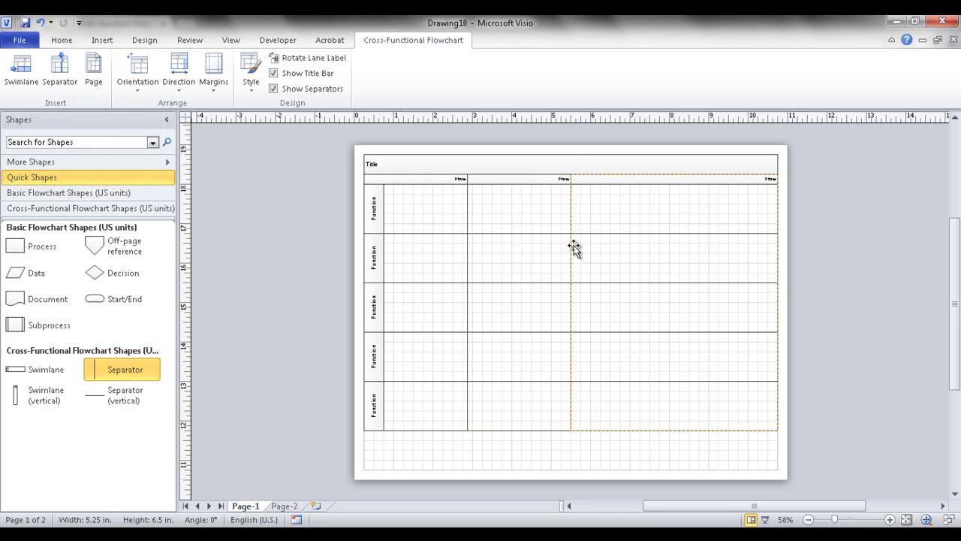
{"action": "left_click", "coordinate": [60, 68]}
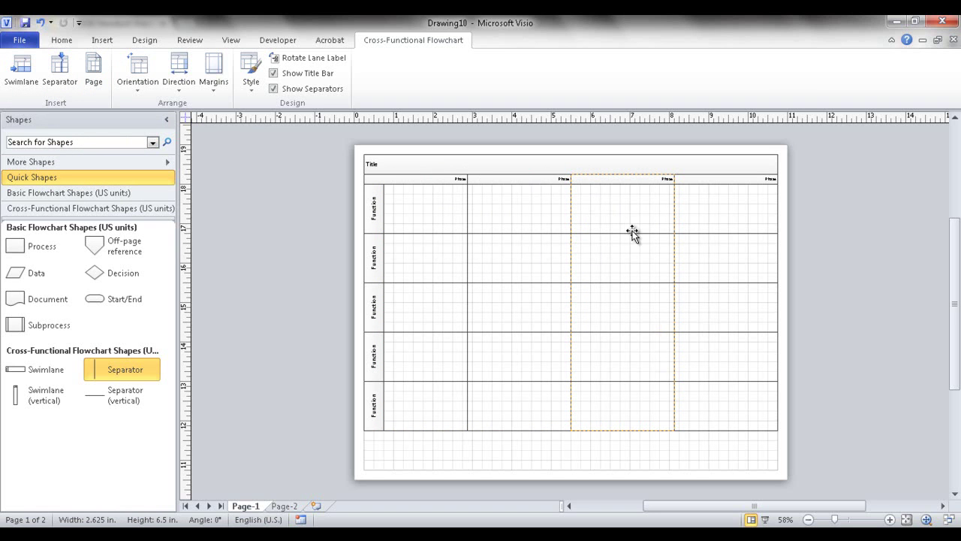
{"action": "key", "text": "Delete"}
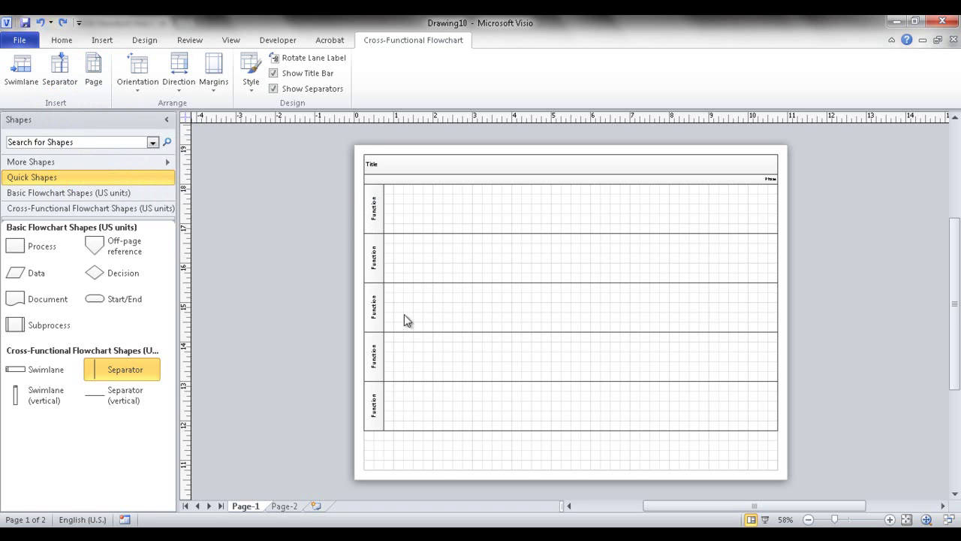
Label the first two lanes Sales and Finance
{"action": "double_click", "coordinate": [373, 209]}
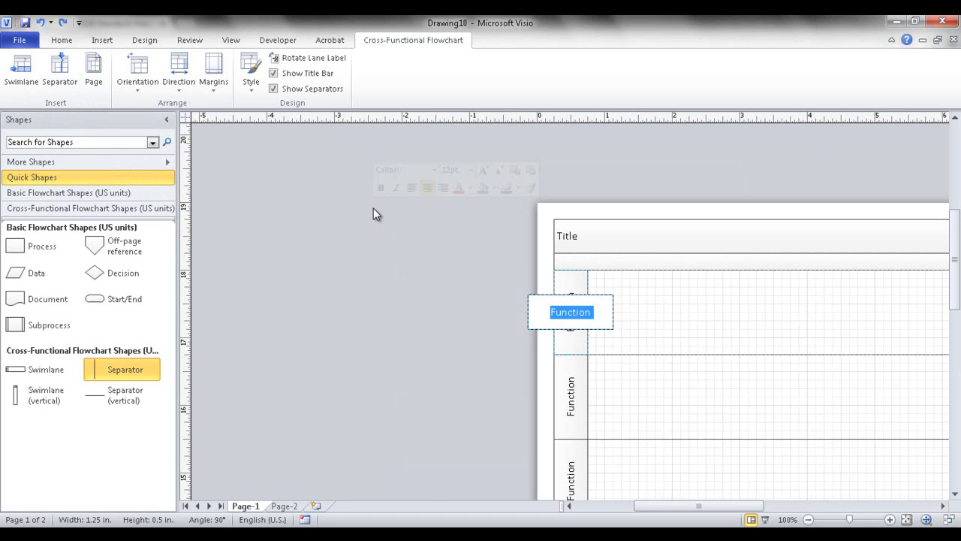
{"action": "type", "text": "Sales"}
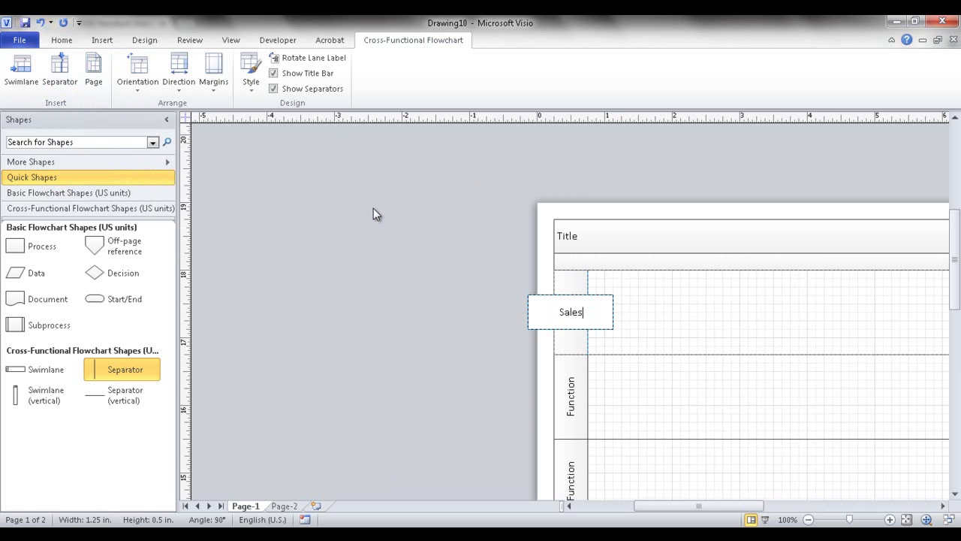
{"action": "left_click", "coordinate": [572, 396]}
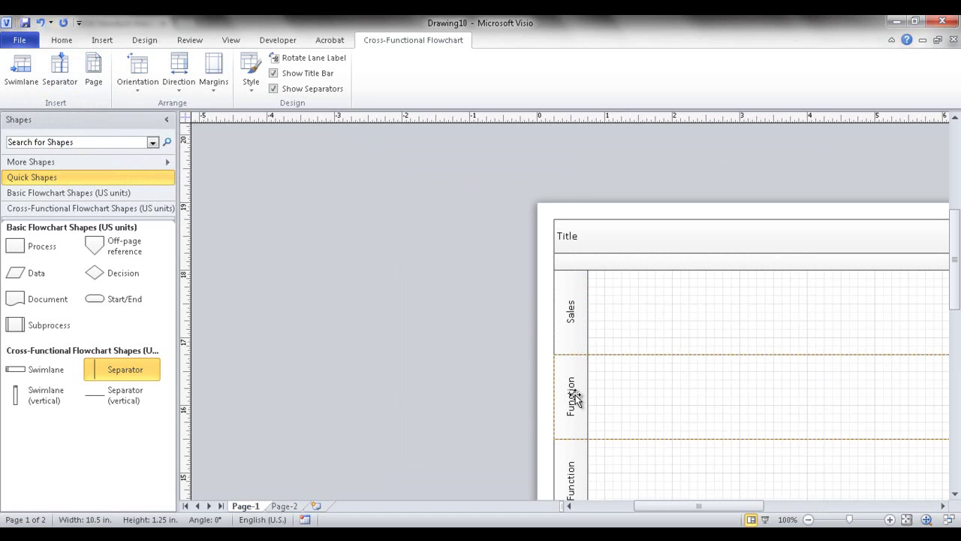
{"action": "type", "text": "Finance"}
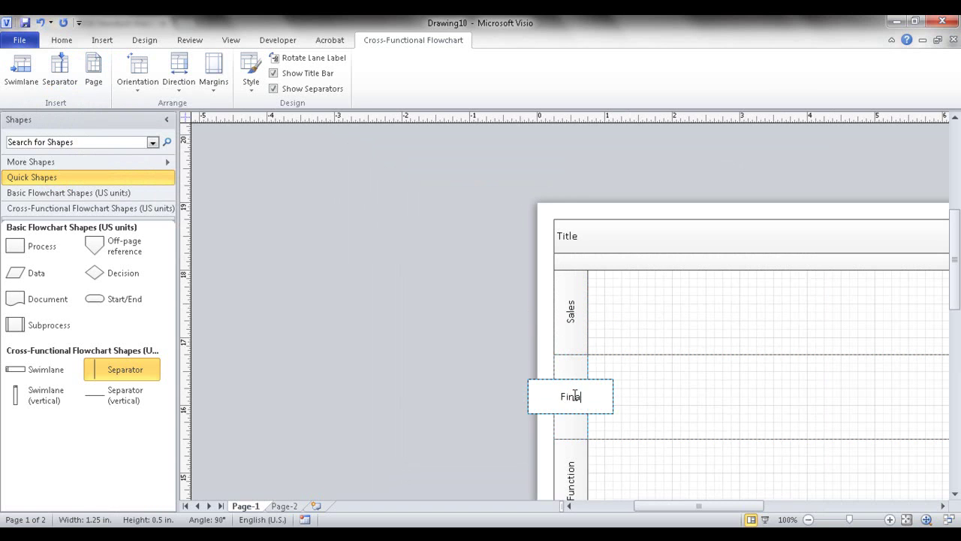
Label the remaining lanes Service, Manufacturing and Engineering, then fit the page to the window
{"action": "left_click", "coordinate": [568, 485]}
{"action": "type", "text": "Service"}
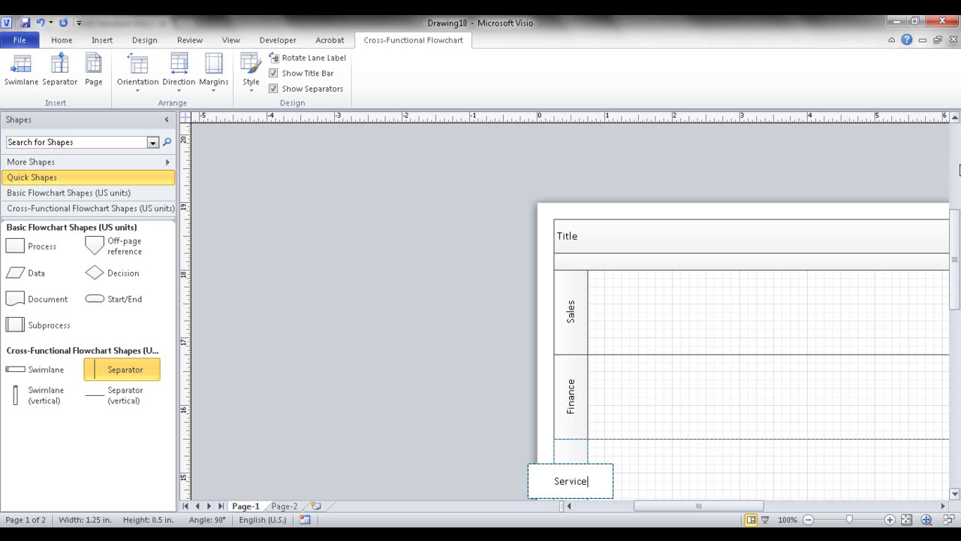
{"action": "left_click_drag", "start_coordinate": [956, 224], "coordinate": [957, 293]}
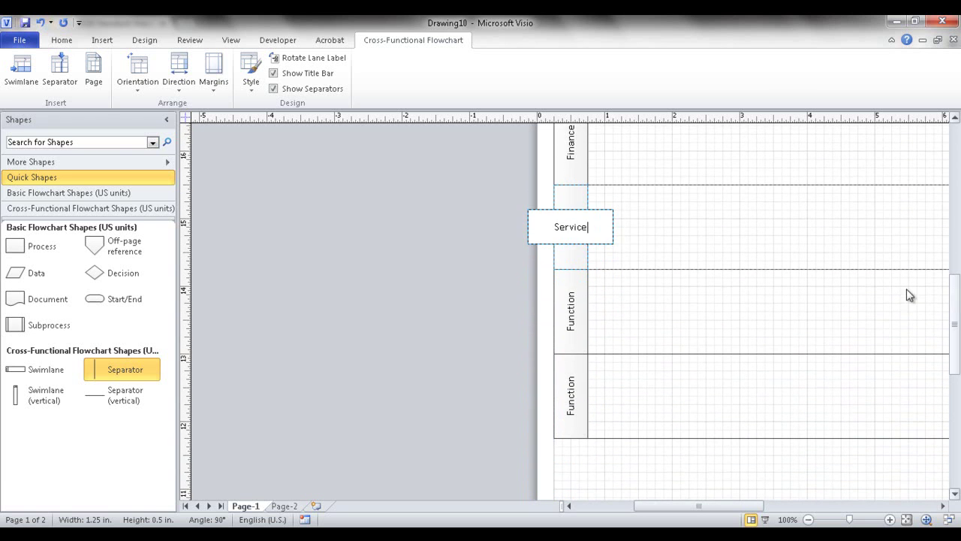
{"action": "left_click", "coordinate": [569, 320]}
{"action": "double_click", "coordinate": [568, 319]}
{"action": "type", "text": "M"}
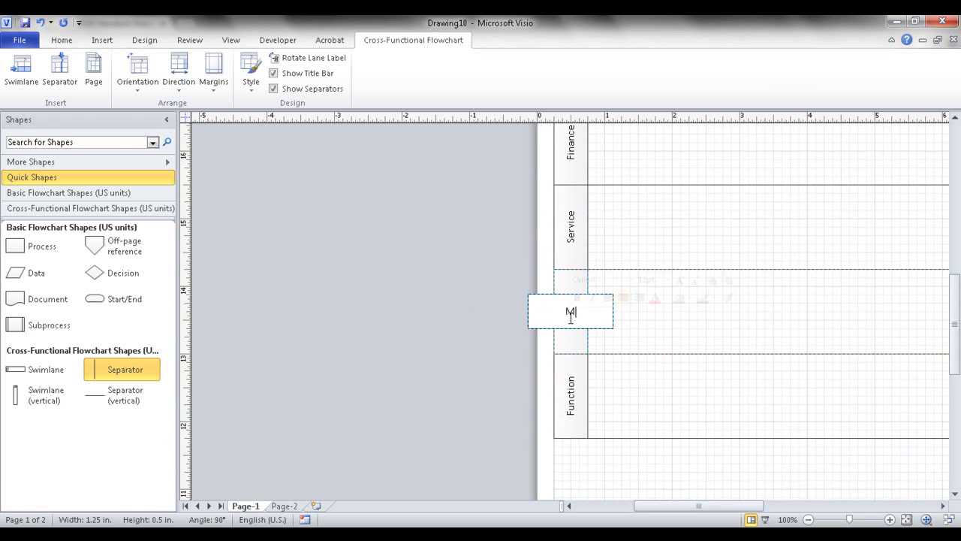
{"action": "type", "text": "anufacturing"}
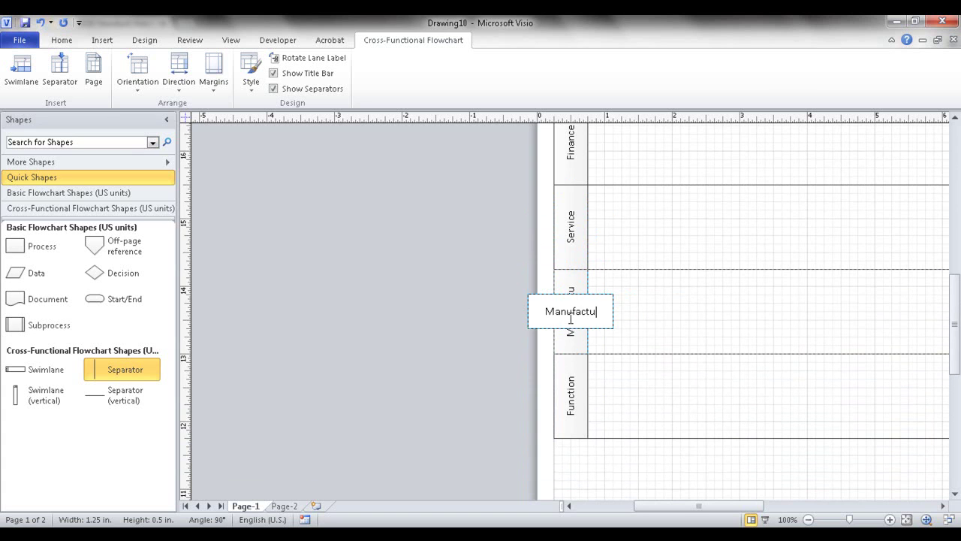
{"action": "left_click", "coordinate": [570, 391]}
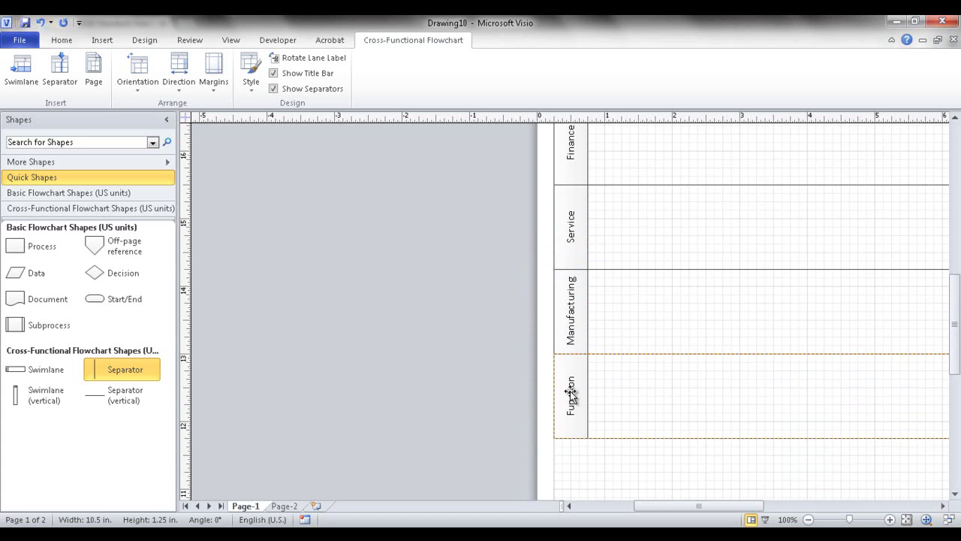
{"action": "double_click", "coordinate": [570, 390]}
{"action": "type", "text": "Engineering"}
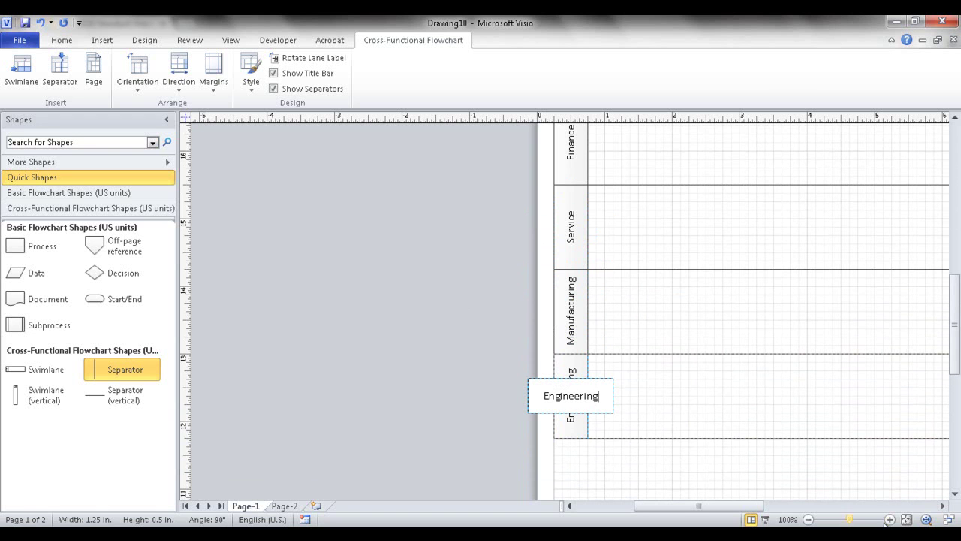
{"action": "left_click", "coordinate": [907, 519]}
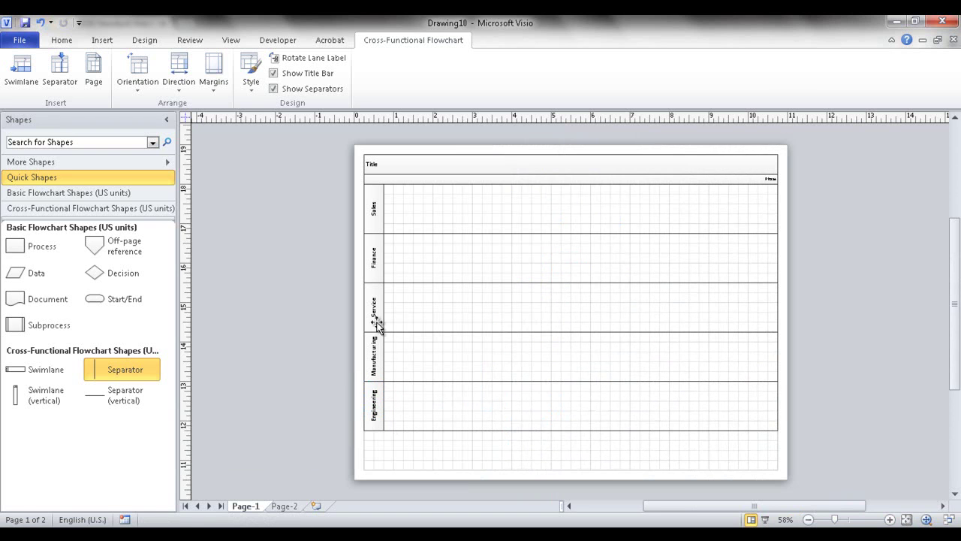
Compare Page-2 with Page-1, then add a page and undo it
{"action": "left_click", "coordinate": [284, 505]}
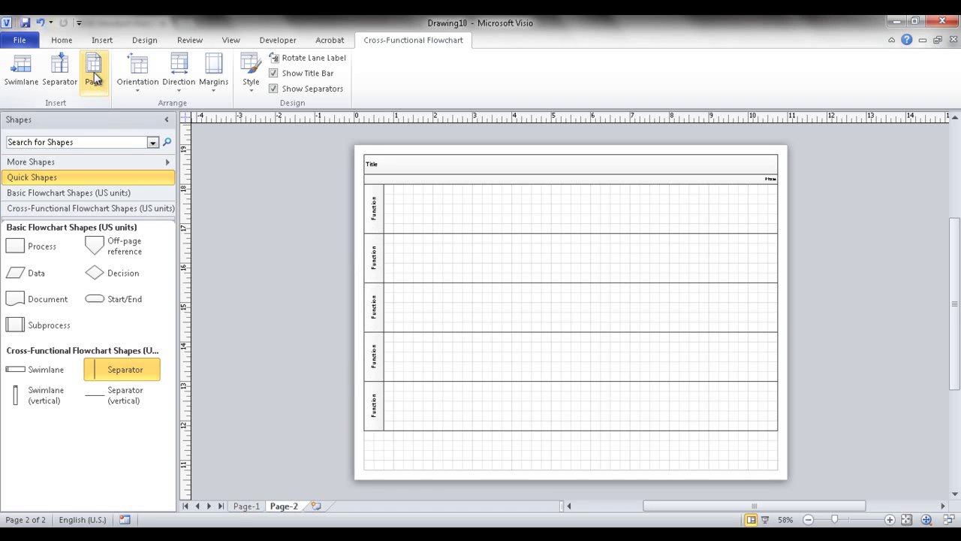
{"action": "left_click", "coordinate": [246, 508]}
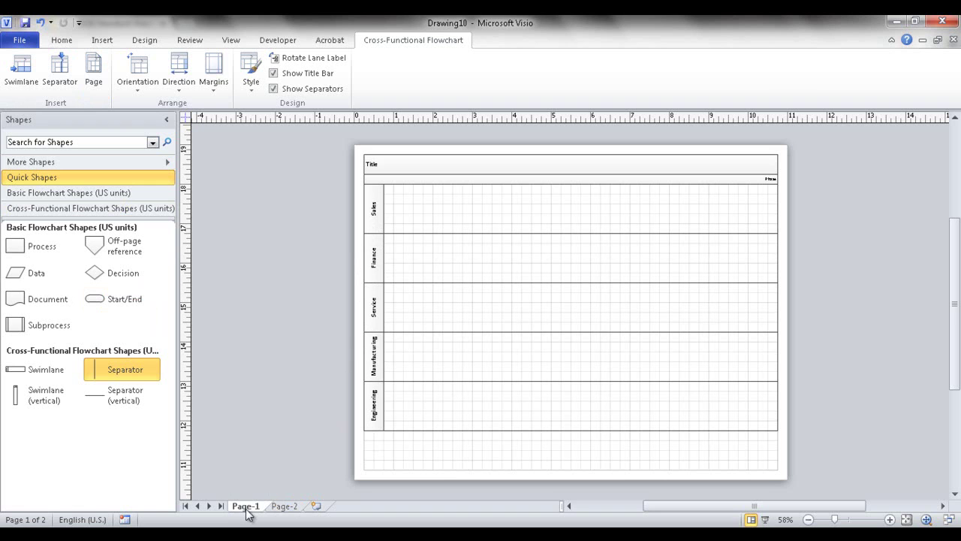
{"action": "left_click", "coordinate": [91, 65]}
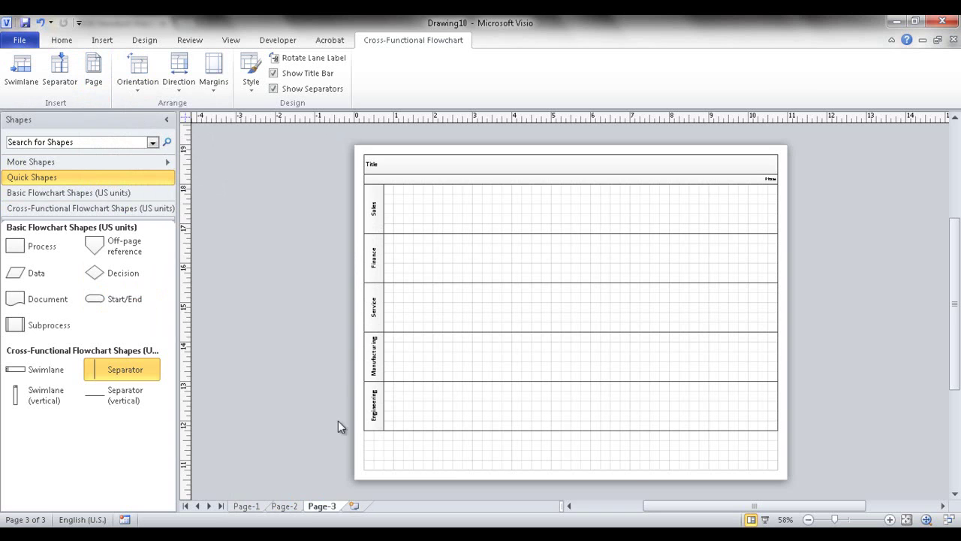
{"action": "key", "text": "ctrl+z"}
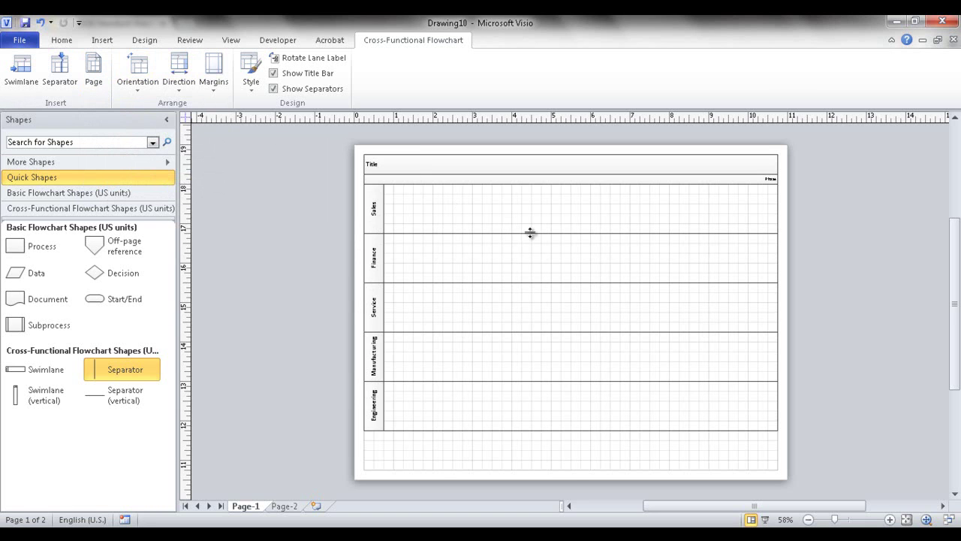
Make the Sales lane taller and compare lane heights against Page-2
{"action": "left_click_drag", "start_coordinate": [530, 233], "coordinate": [531, 252]}
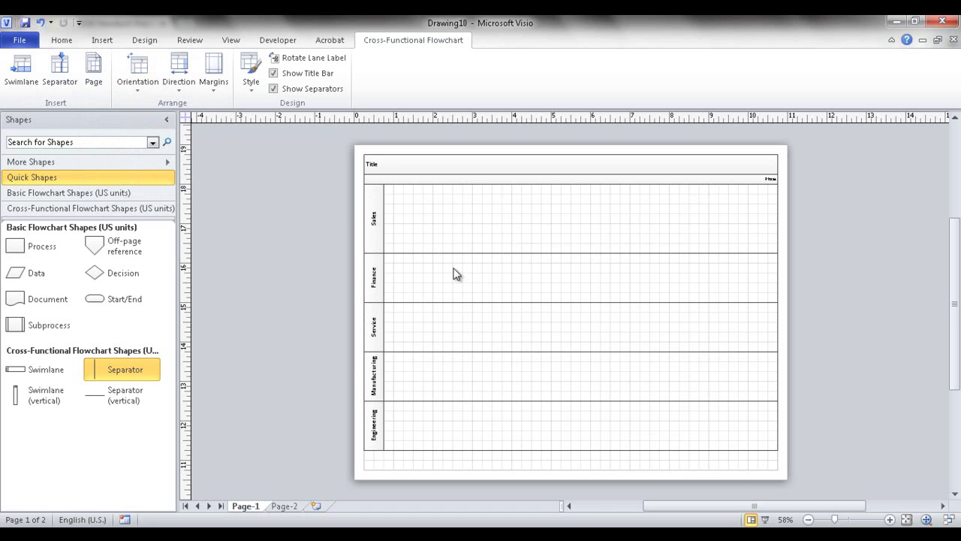
{"action": "left_click", "coordinate": [298, 507]}
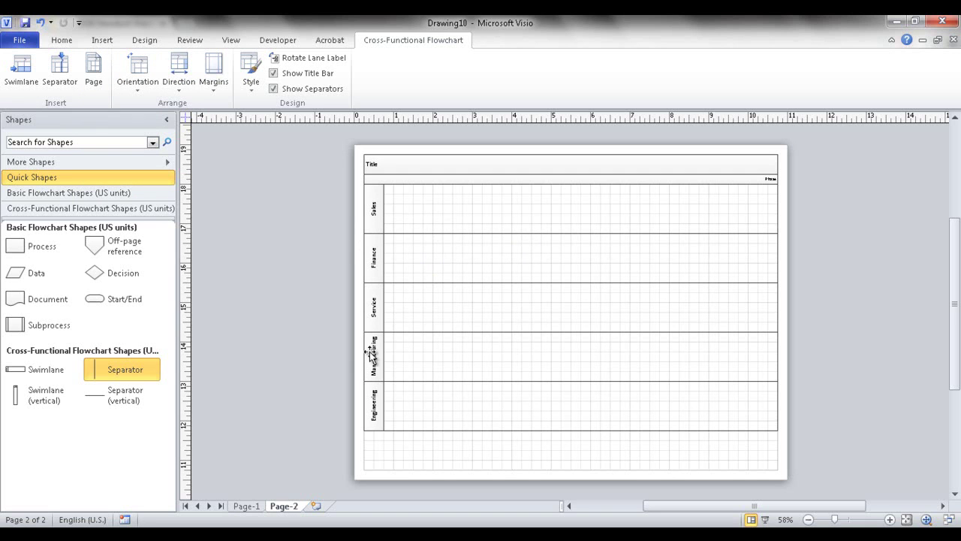
{"action": "left_click", "coordinate": [249, 507]}
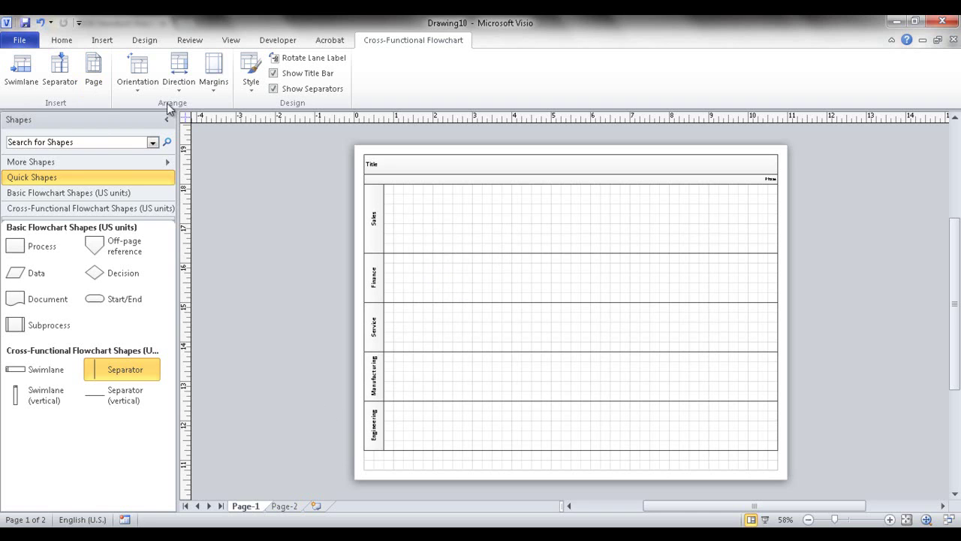
Add a new swimlane page, Page-3, and flip through the drawing's pages
{"action": "left_click", "coordinate": [93, 68]}
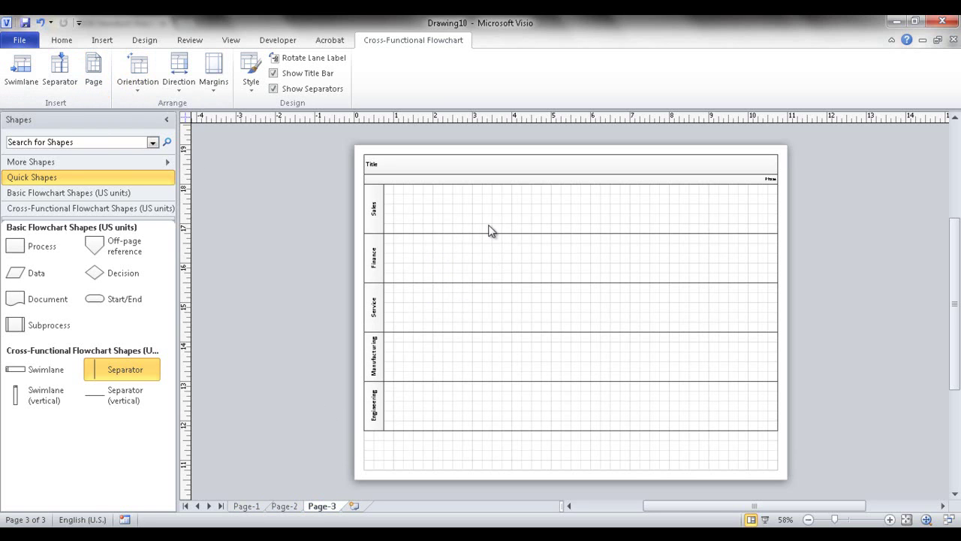
{"action": "left_click", "coordinate": [246, 506]}
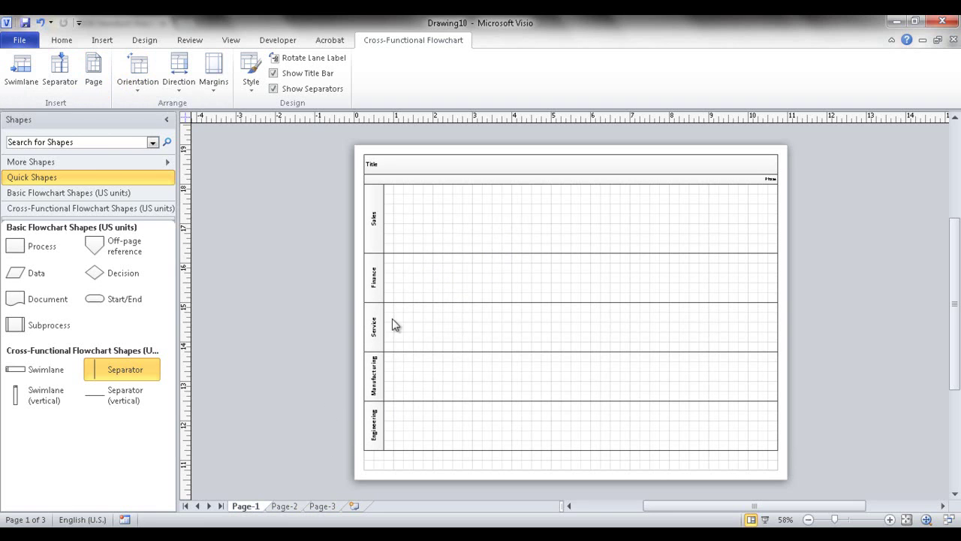
{"action": "key", "text": "ctrl+Page_Down"}
{"action": "key", "text": "ctrl+Page_Down"}
{"action": "key", "text": "ctrl+Page_Down"}
{"action": "key", "text": "ctrl+Page_Up"}
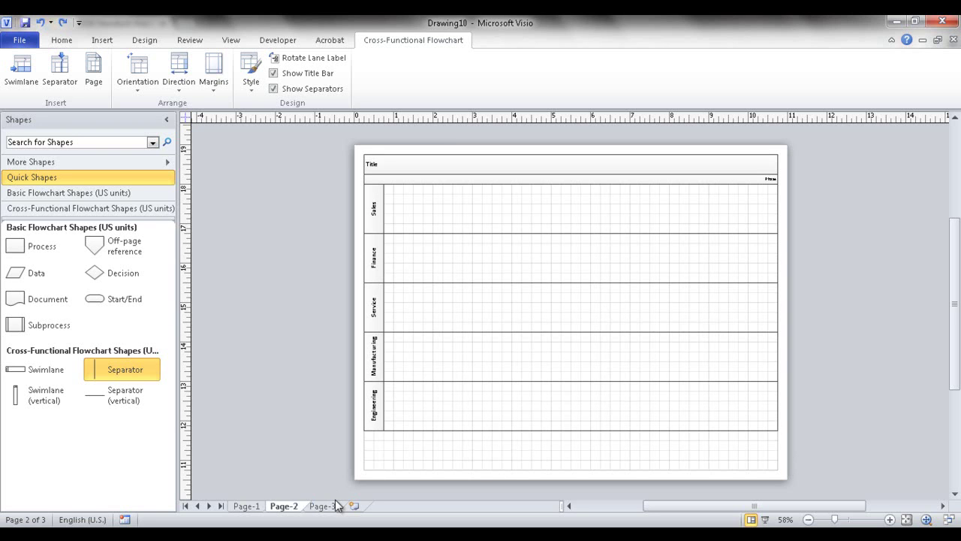
{"action": "key", "text": "ctrl+Page_Up"}
{"action": "key", "text": "ctrl+Page_Down"}
{"action": "key", "text": "ctrl+Page_Down"}
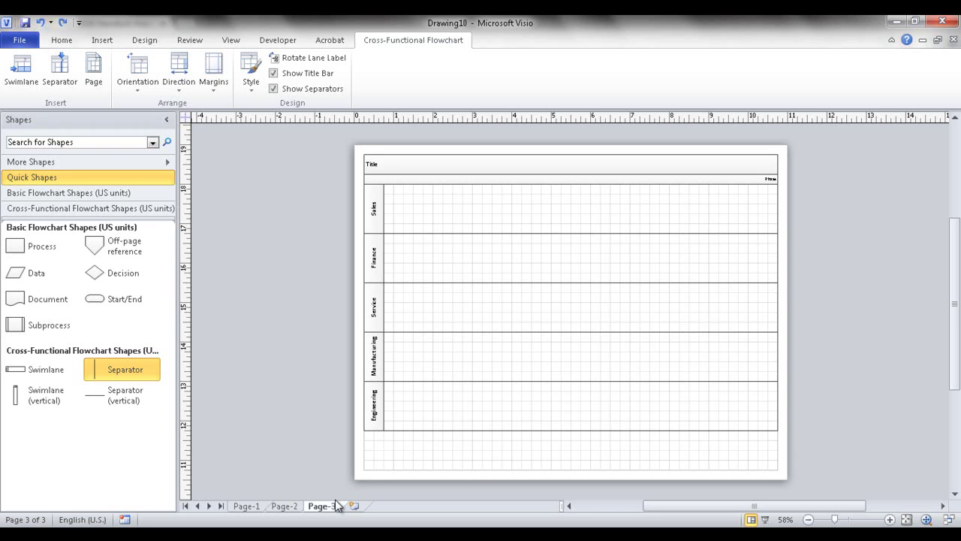
Delete Page-3 and return to Page-1
{"action": "right_click", "coordinate": [333, 510]}
{"action": "left_click", "coordinate": [374, 448]}
{"action": "right_click", "coordinate": [288, 508]}
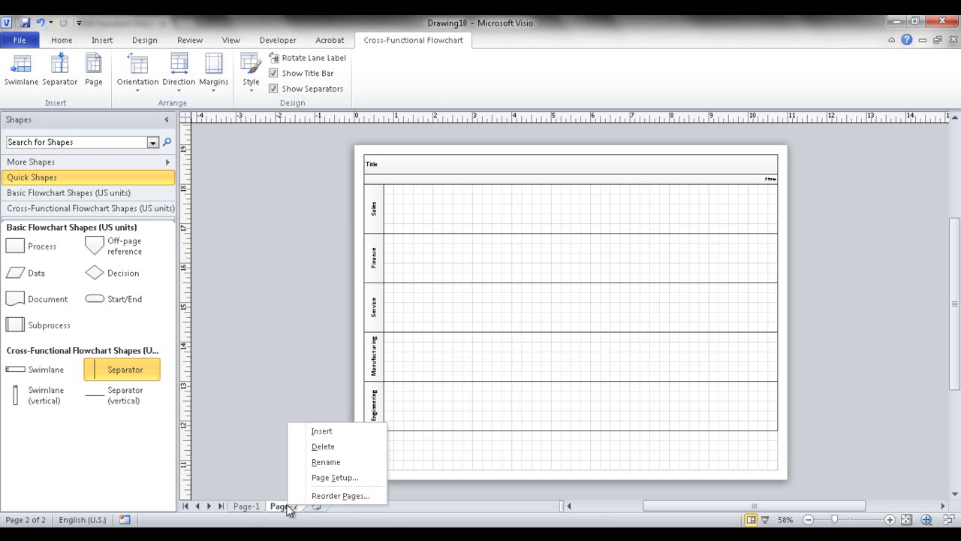
{"action": "left_click", "coordinate": [252, 512]}
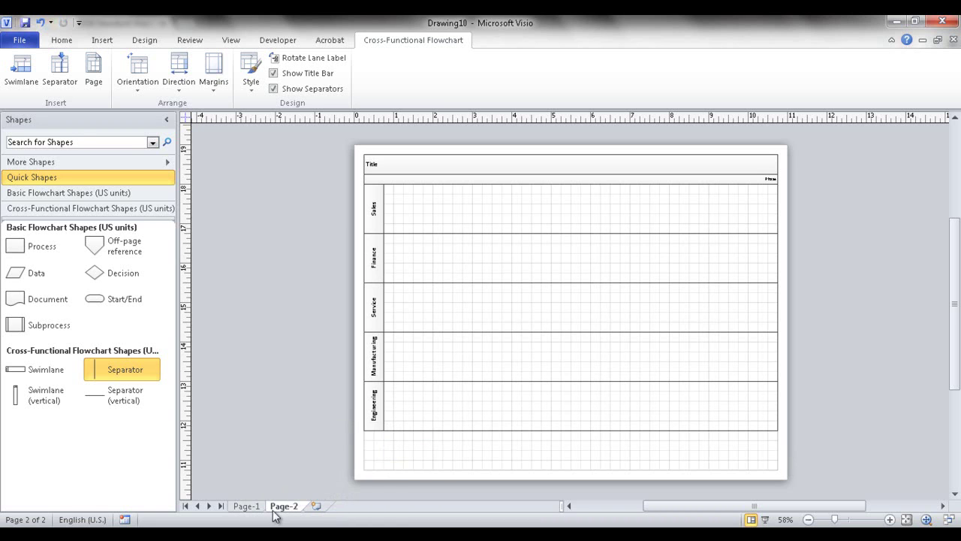
{"action": "left_click", "coordinate": [246, 507]}
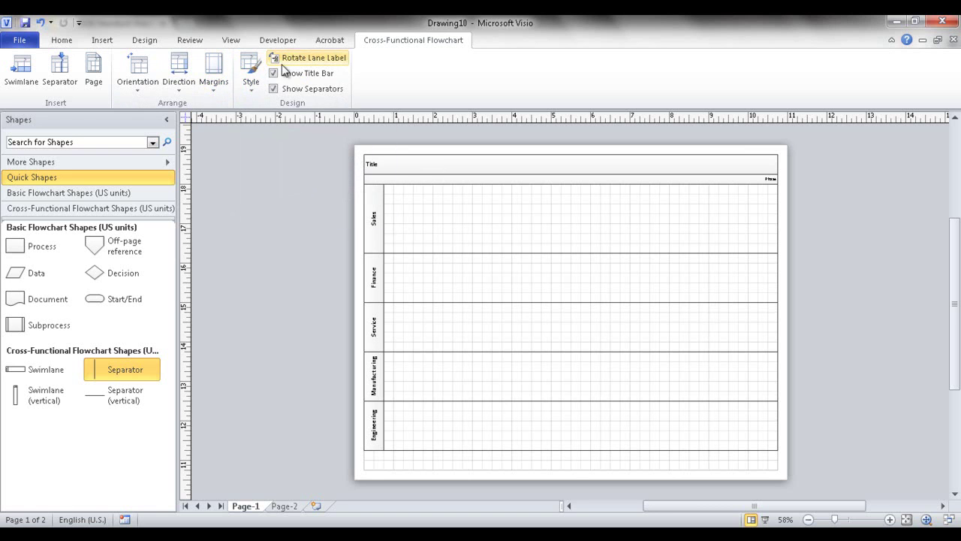
Try the second, curved-separator and vertical-title-bar lane styles, then restore the first style
{"action": "left_click", "coordinate": [252, 88]}
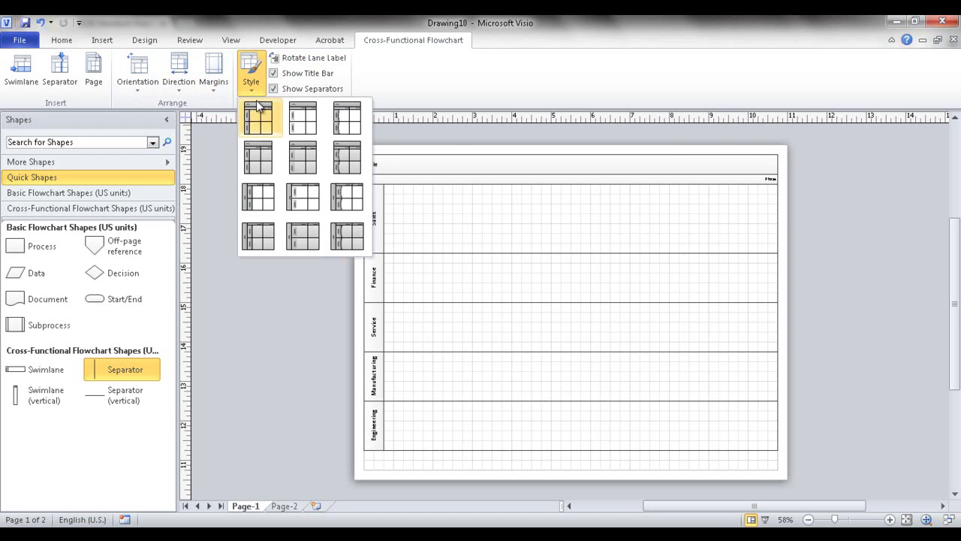
{"action": "left_click", "coordinate": [303, 118]}
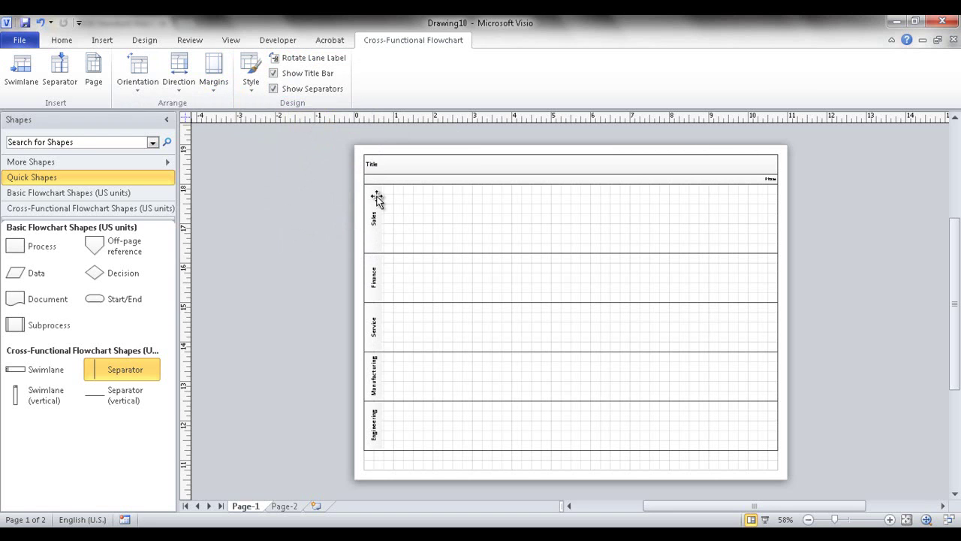
{"action": "left_click", "coordinate": [251, 77]}
{"action": "left_click", "coordinate": [341, 122]}
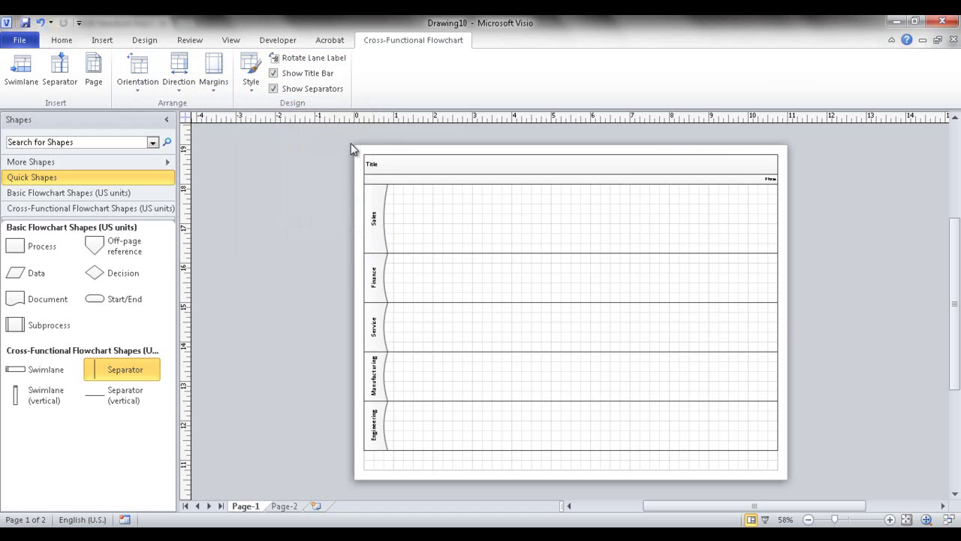
{"action": "left_click", "coordinate": [252, 89]}
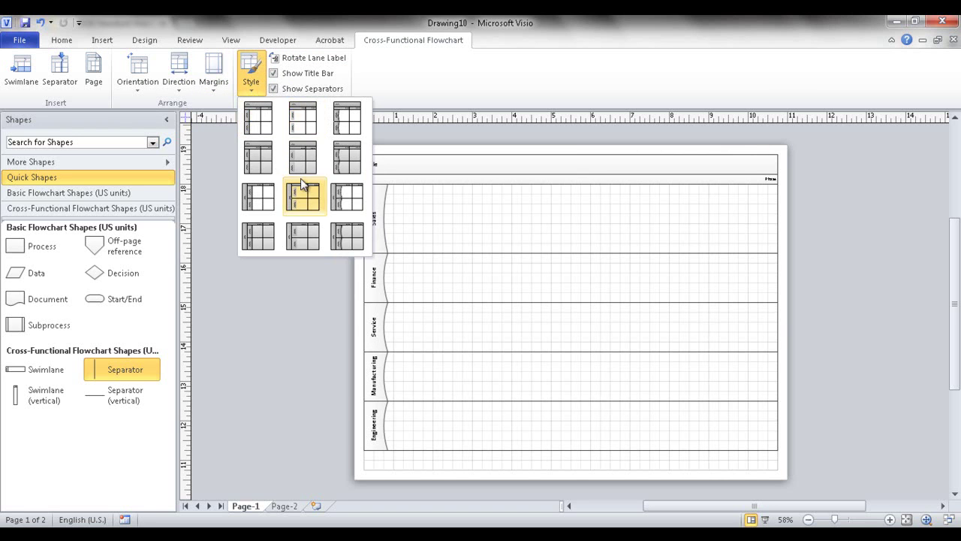
{"action": "left_click", "coordinate": [305, 234]}
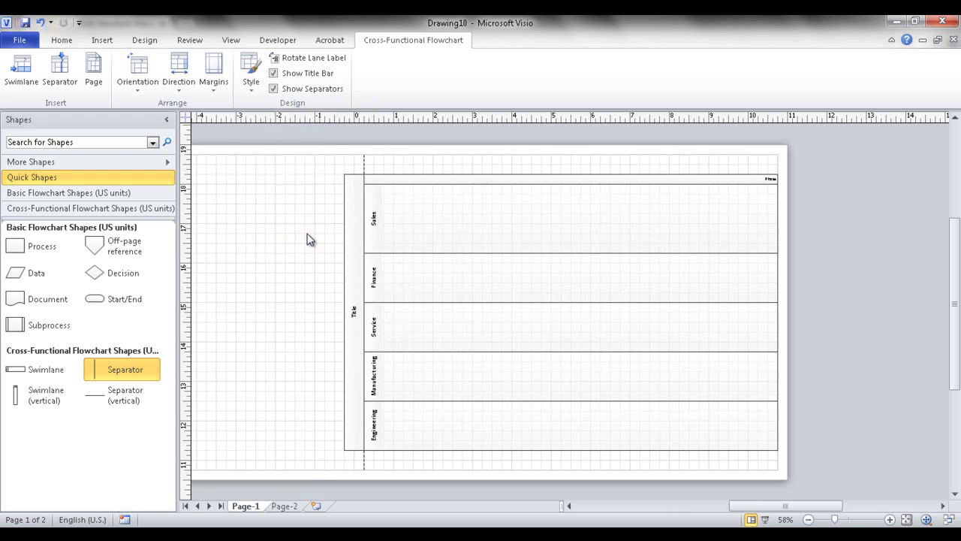
{"action": "left_click", "coordinate": [252, 81]}
{"action": "left_click", "coordinate": [257, 117]}
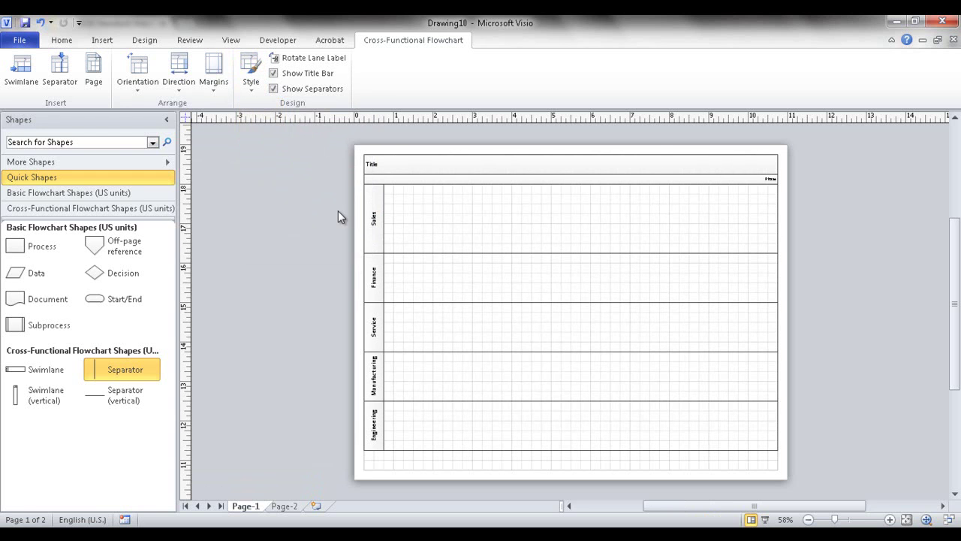
{"action": "left_click", "coordinate": [374, 270]}
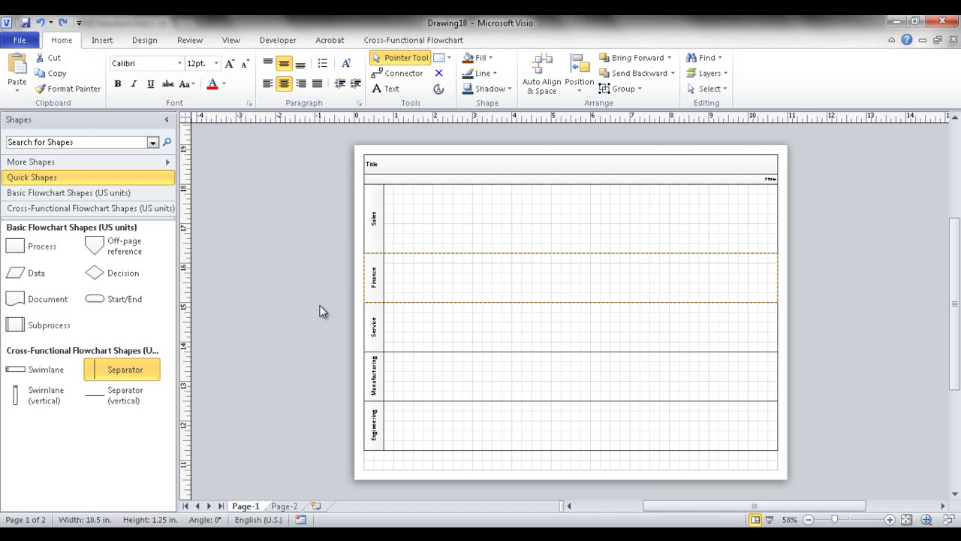
Drag the Sales/Finance boundary up so every lane is 1.25 in tall, then check Page-2
{"action": "left_click_drag", "start_coordinate": [389, 253], "coordinate": [392, 244]}
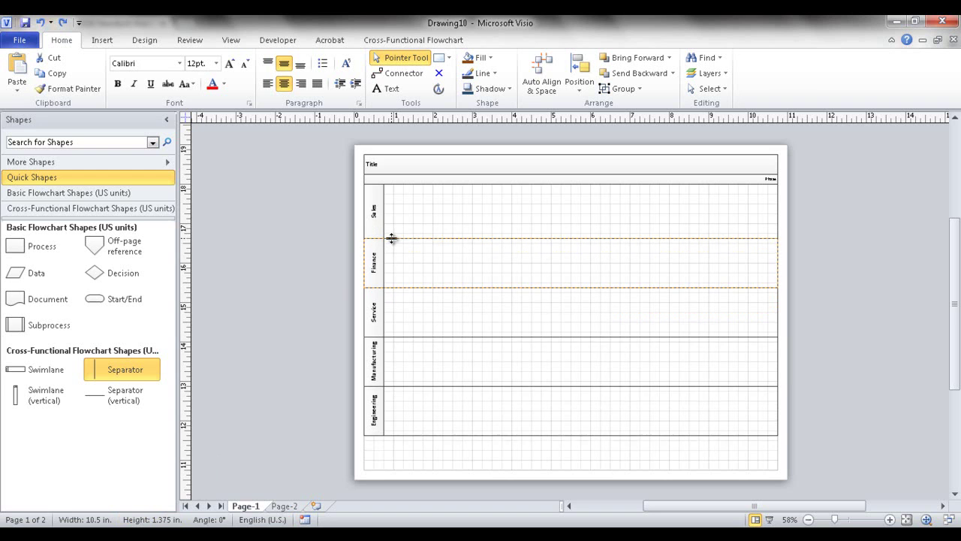
{"action": "left_click_drag", "start_coordinate": [392, 238], "coordinate": [391, 233]}
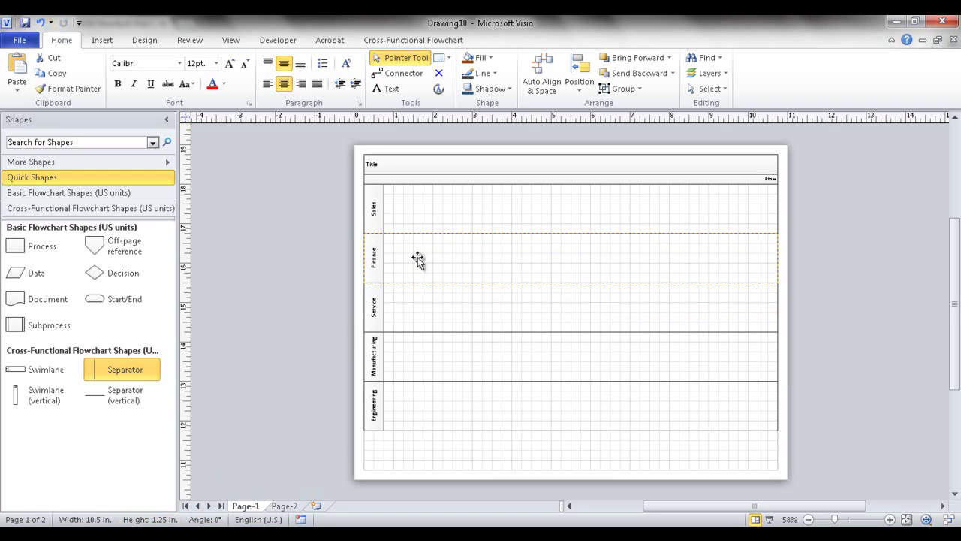
{"action": "left_click", "coordinate": [284, 506]}
{"action": "left_click", "coordinate": [245, 505]}
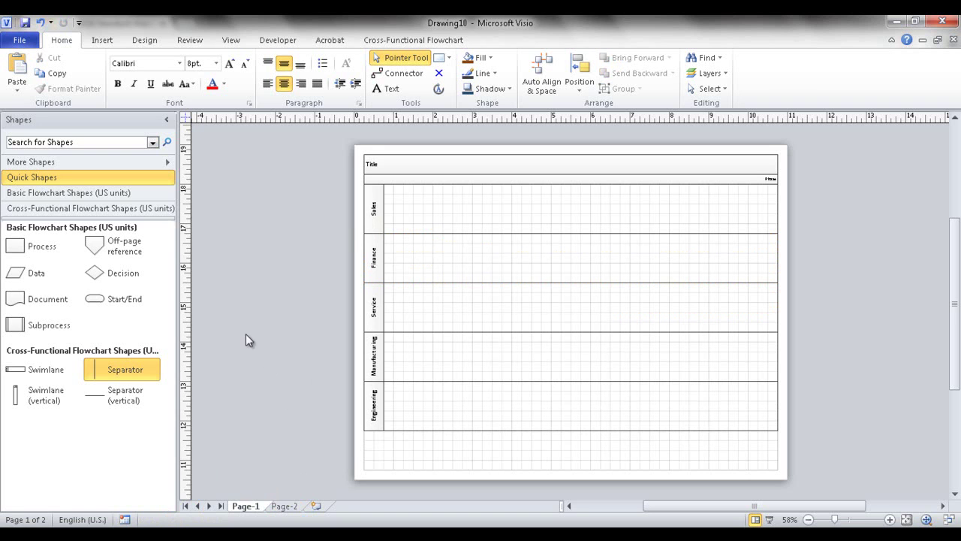
Add two process boxes to Sales, one to Finance, and a decision diamond to Service
{"action": "left_click_drag", "start_coordinate": [14, 249], "coordinate": [428, 215]}
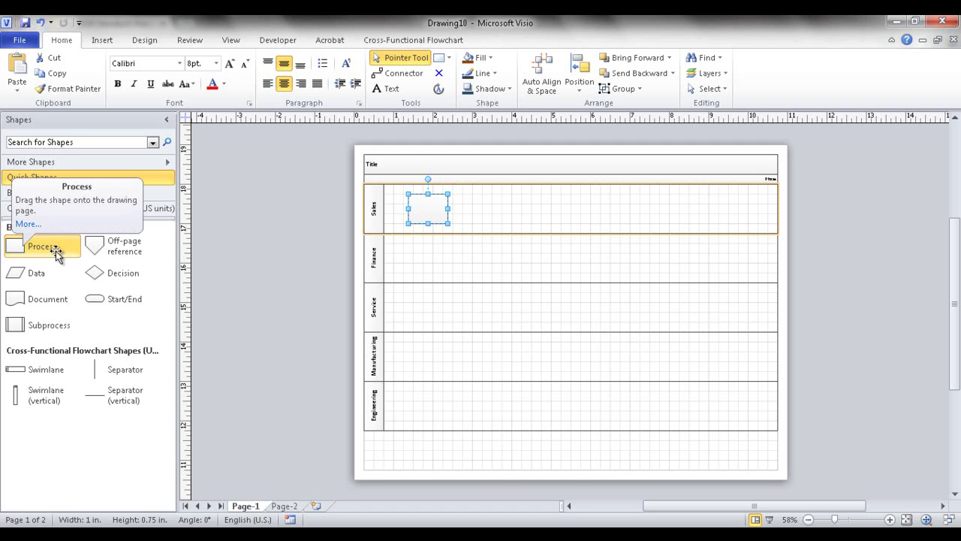
{"action": "left_click_drag", "start_coordinate": [54, 252], "coordinate": [546, 211]}
{"action": "left_click_drag", "start_coordinate": [30, 248], "coordinate": [551, 258]}
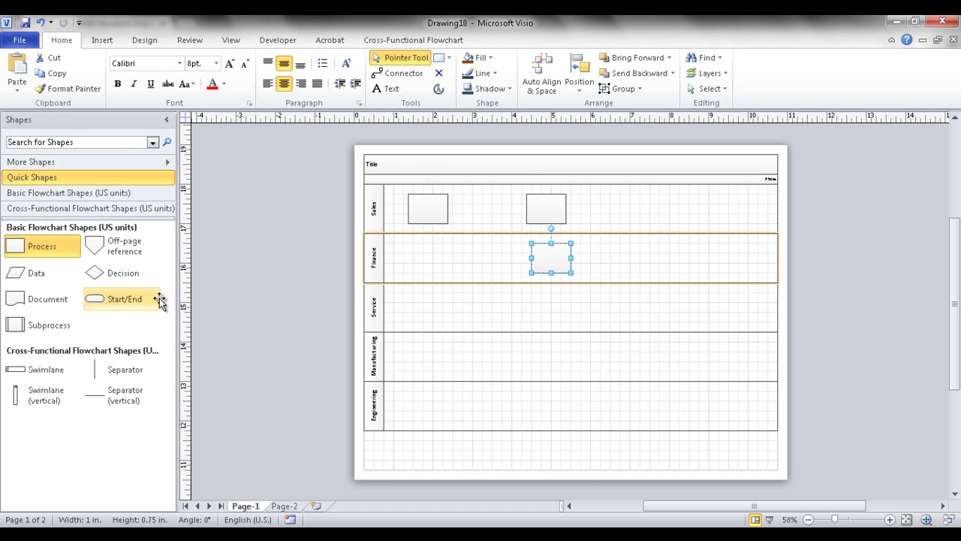
{"action": "left_click", "coordinate": [96, 274]}
{"action": "left_click_drag", "start_coordinate": [96, 274], "coordinate": [554, 314]}
Add process boxes to Manufacturing and Engineering and a document shape to Finance
{"action": "left_click_drag", "start_coordinate": [37, 251], "coordinate": [551, 363]}
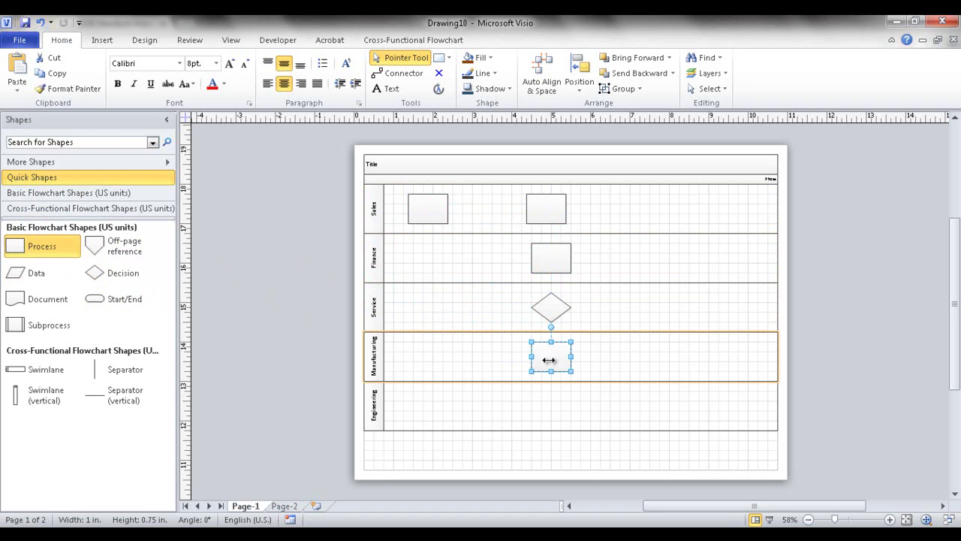
{"action": "left_click_drag", "start_coordinate": [26, 298], "coordinate": [635, 265]}
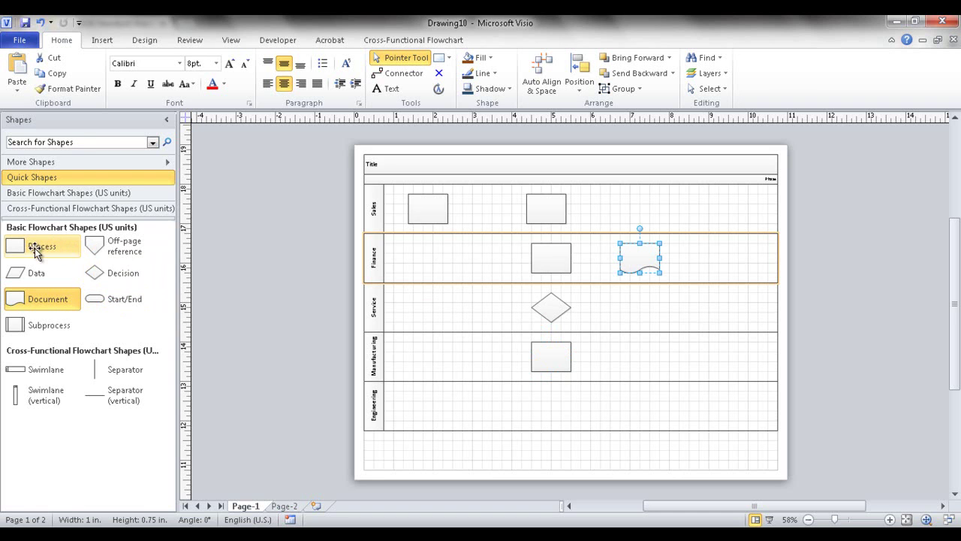
{"action": "left_click_drag", "start_coordinate": [23, 248], "coordinate": [678, 406]}
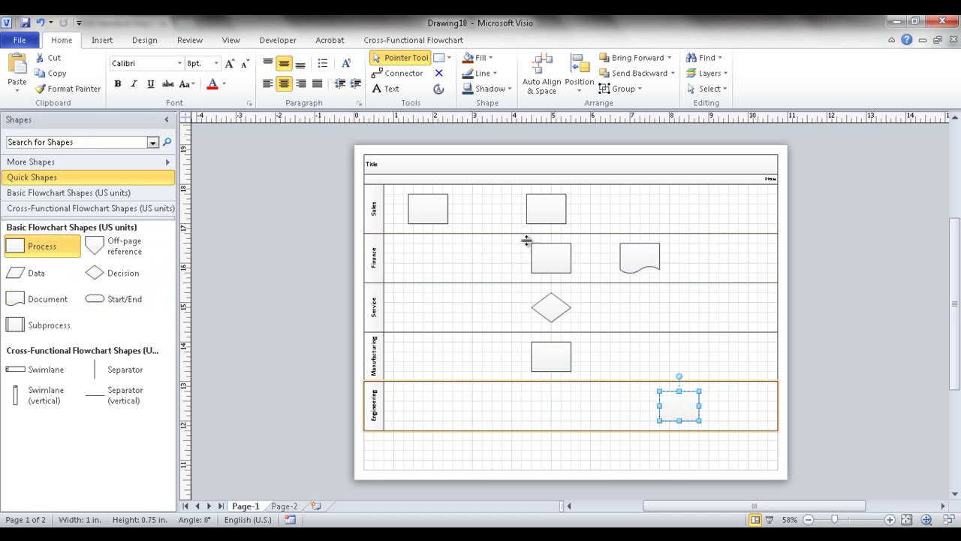
Draw connector arrows linking the two Sales boxes, down to Finance, the document, and on to Engineering
{"action": "left_click", "coordinate": [396, 76]}
{"action": "left_click_drag", "start_coordinate": [434, 206], "coordinate": [540, 205]}
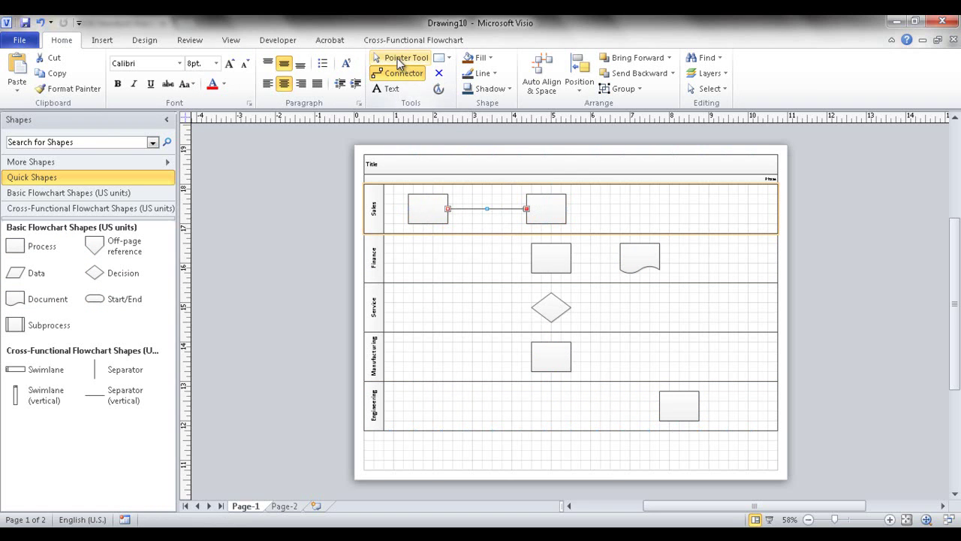
{"action": "left_click_drag", "start_coordinate": [553, 212], "coordinate": [551, 340]}
{"action": "left_click_drag", "start_coordinate": [555, 256], "coordinate": [639, 264]}
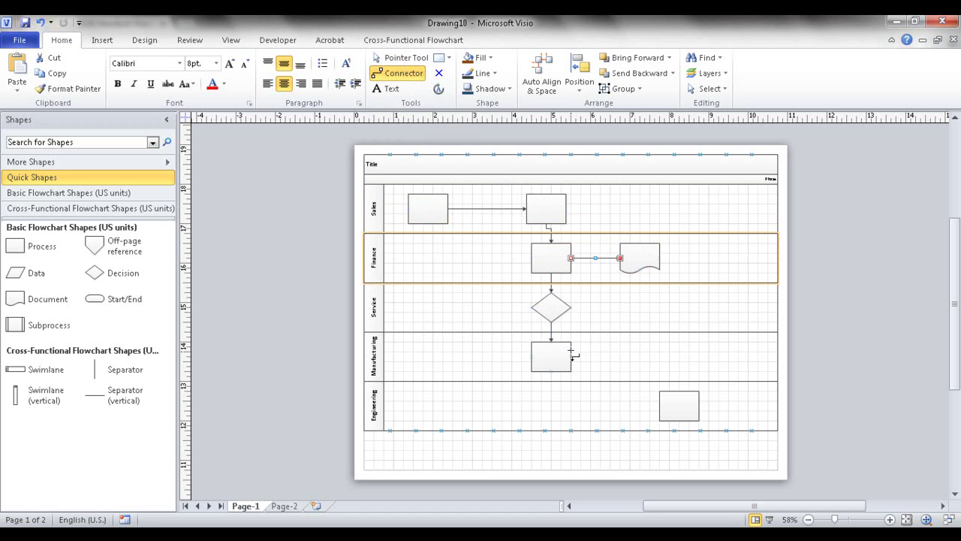
{"action": "left_click_drag", "start_coordinate": [560, 357], "coordinate": [610, 392]}
{"action": "left_click_drag", "start_coordinate": [671, 415], "coordinate": [671, 413]}
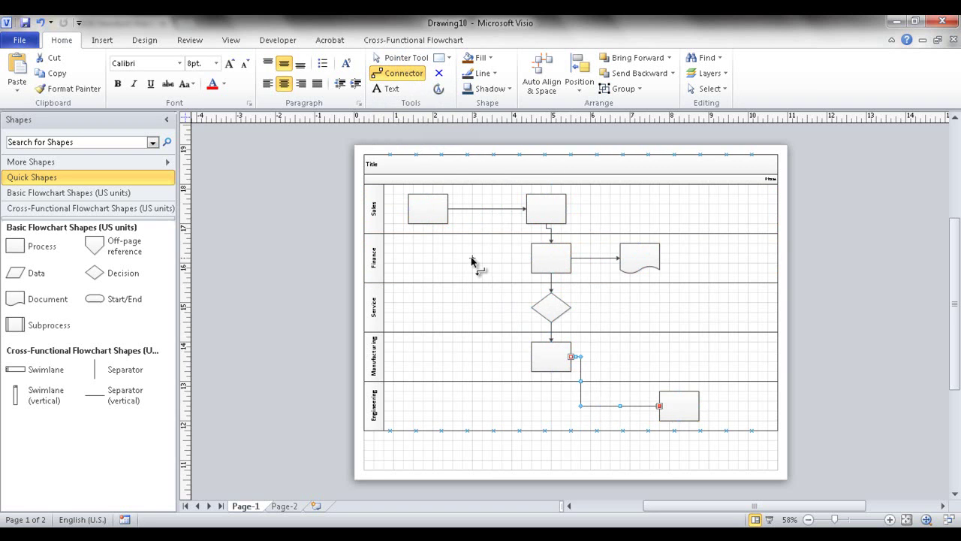
{"action": "left_click", "coordinate": [396, 60]}
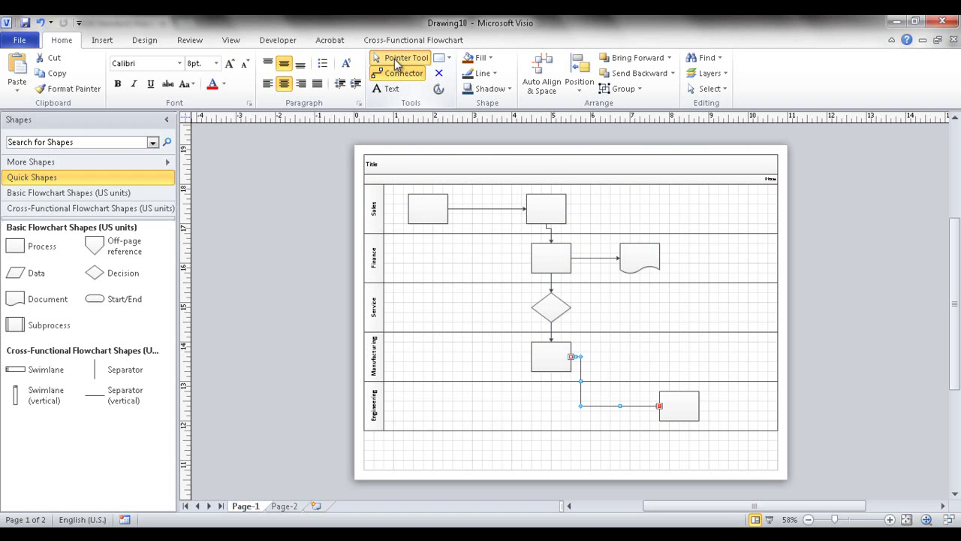
Move the second Sales box down into the Service lane and back up toward Sales
{"action": "mouse_move", "coordinate": [543, 209]}
{"action": "left_click_drag", "start_coordinate": [545, 210], "coordinate": [467, 316]}
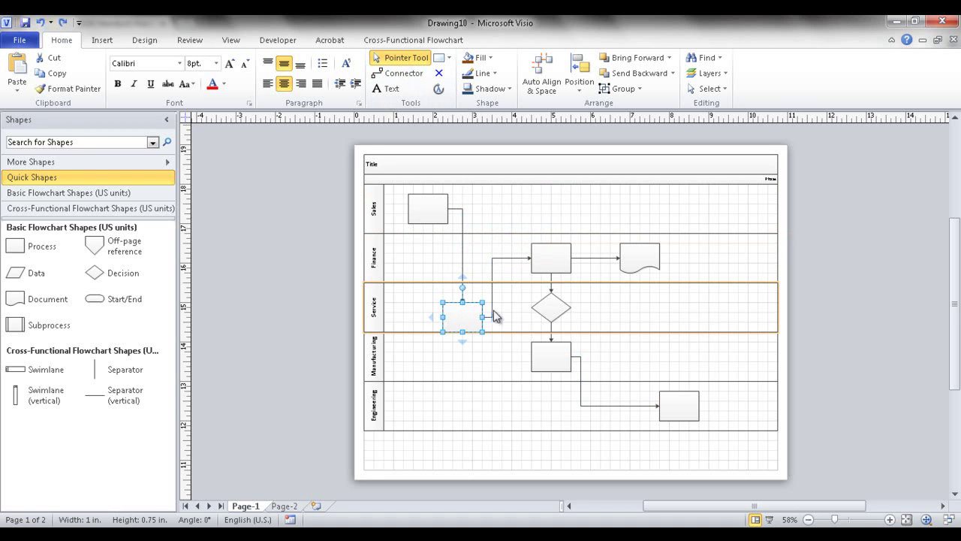
{"action": "mouse_move", "coordinate": [553, 259]}
{"action": "left_mouse_down"}
{"action": "mouse_move", "coordinate": [537, 255]}
{"action": "mouse_move", "coordinate": [552, 258]}
{"action": "left_mouse_up"}
{"action": "left_click_drag", "start_coordinate": [458, 314], "coordinate": [439, 303]}
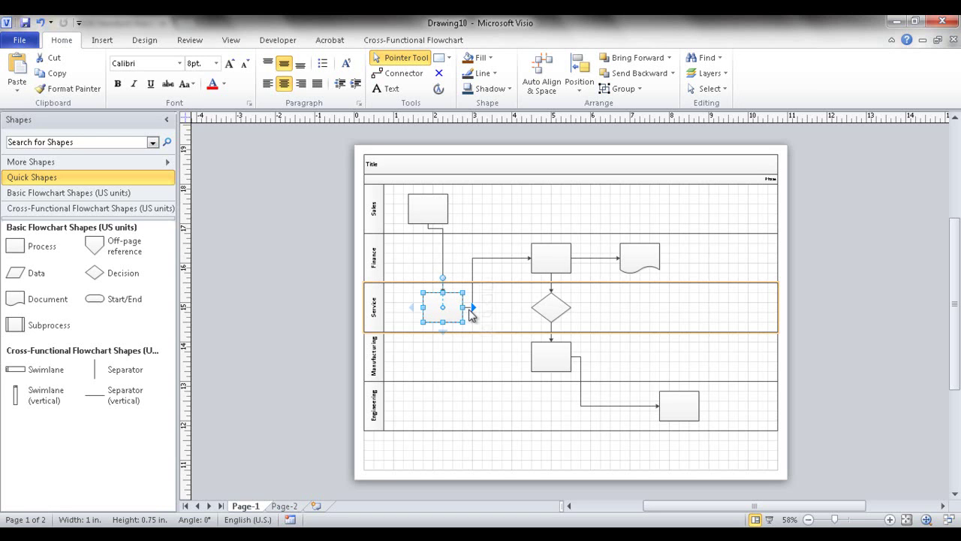
{"action": "left_click_drag", "start_coordinate": [438, 307], "coordinate": [606, 207]}
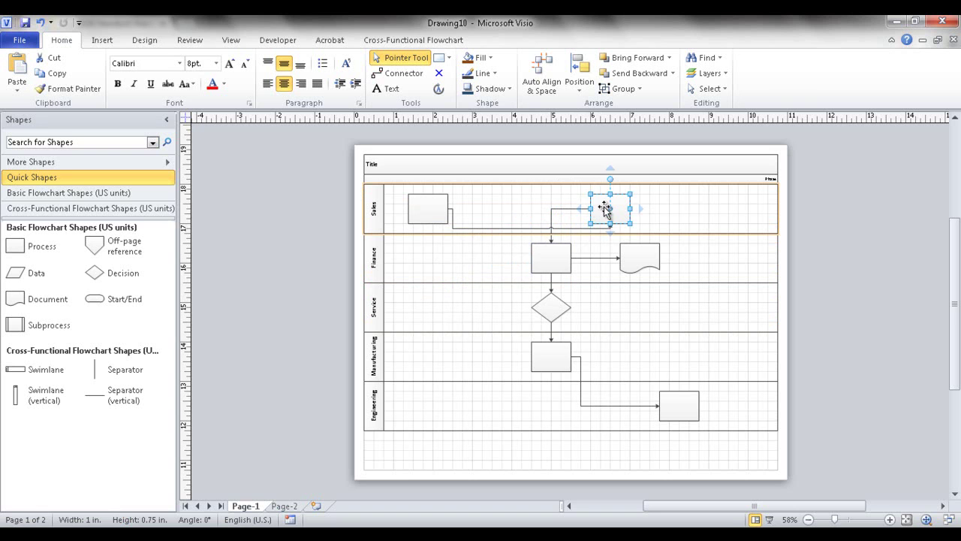
Detach and reglue the Sales-to-Sales and Finance connectors to the right Sales box
{"action": "mouse_move", "coordinate": [565, 217]}
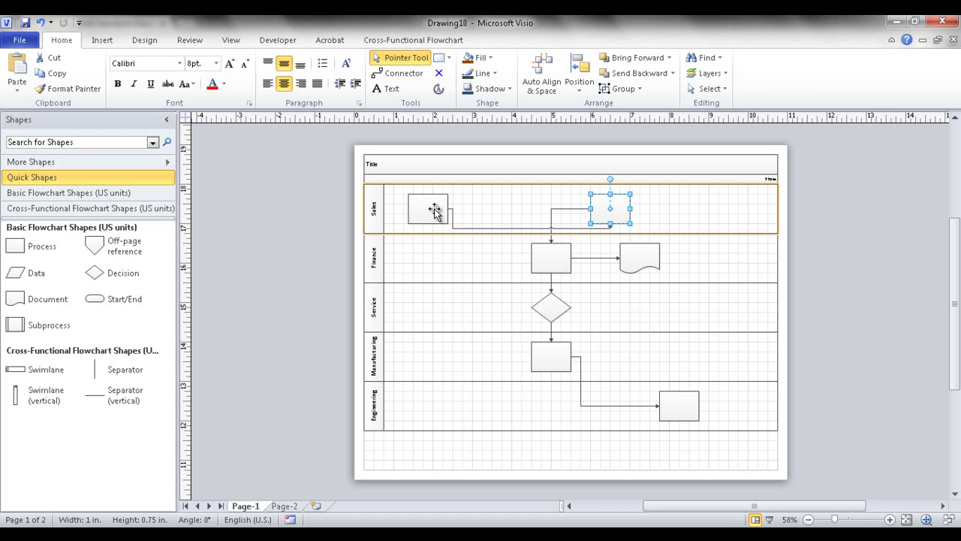
{"action": "left_click", "coordinate": [452, 215]}
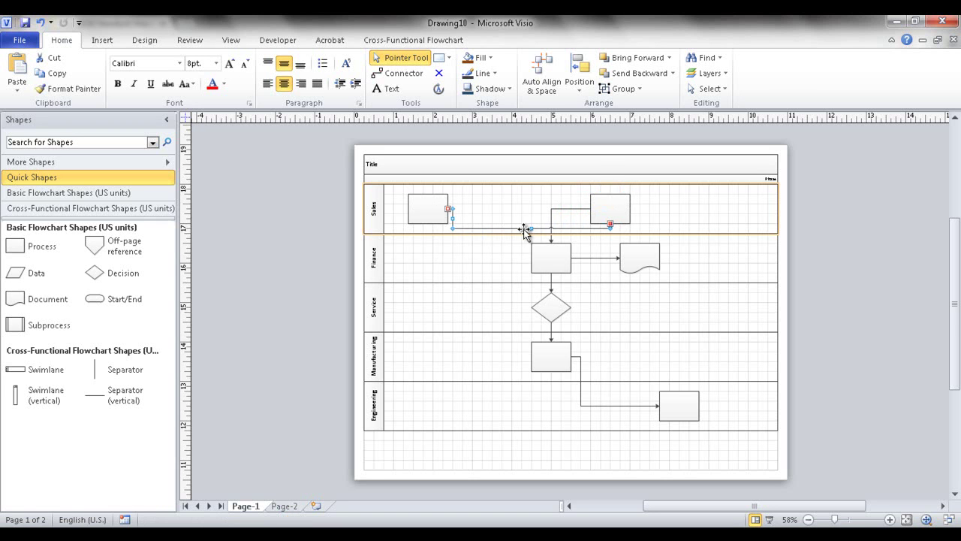
{"action": "left_click", "coordinate": [578, 209]}
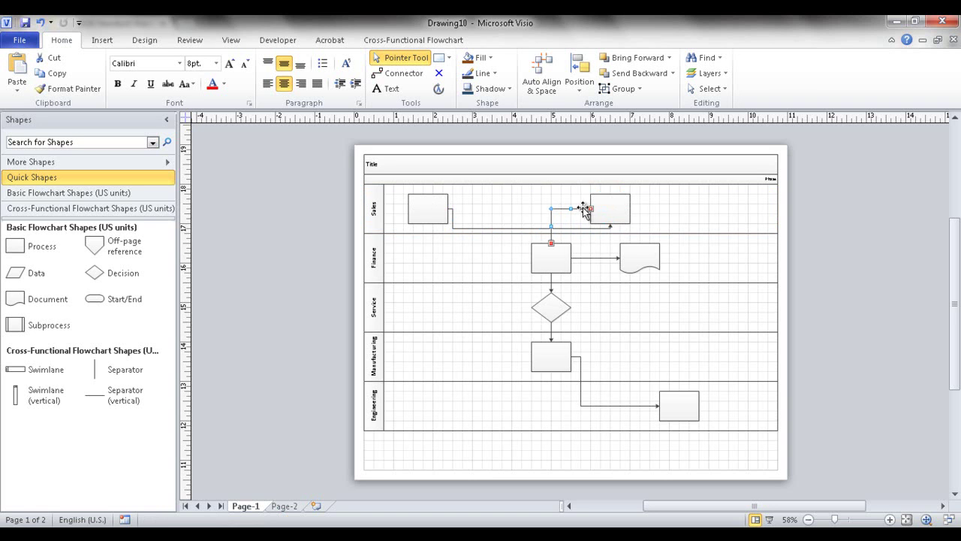
{"action": "left_click", "coordinate": [609, 227]}
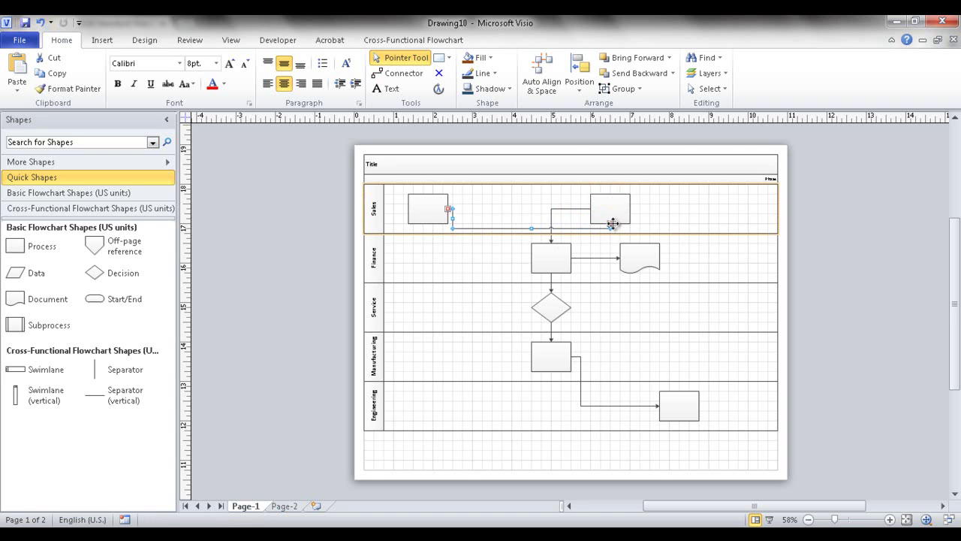
{"action": "left_click_drag", "start_coordinate": [514, 208], "coordinate": [512, 209]}
{"action": "left_click", "coordinate": [582, 208]}
{"action": "left_click_drag", "start_coordinate": [611, 223], "coordinate": [610, 224]}
{"action": "left_click", "coordinate": [507, 210]}
{"action": "left_click_drag", "start_coordinate": [581, 205], "coordinate": [606, 210]}
Place the second Sales box in the Sales lane directly above the Finance box
{"action": "left_click_drag", "start_coordinate": [606, 211], "coordinate": [469, 261]}
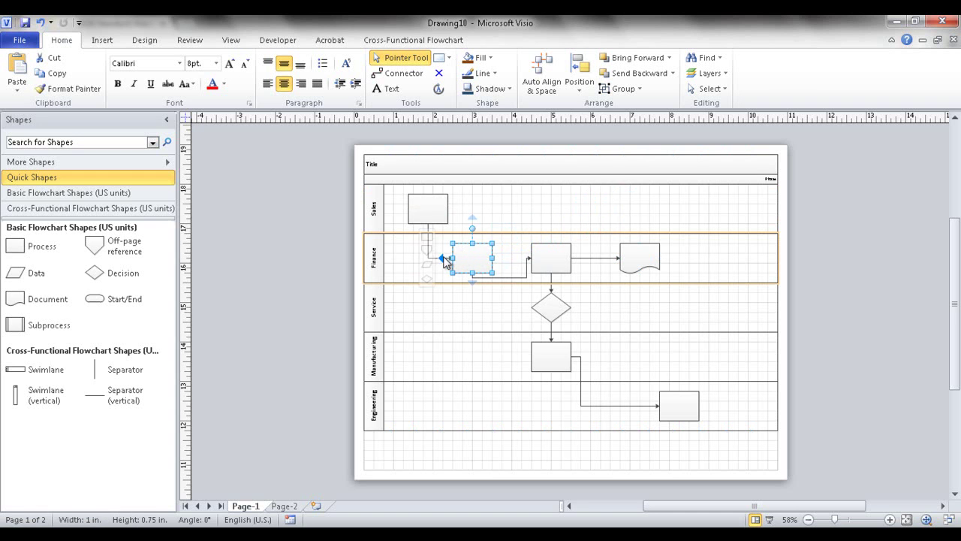
{"action": "left_click_drag", "start_coordinate": [473, 271], "coordinate": [554, 203]}
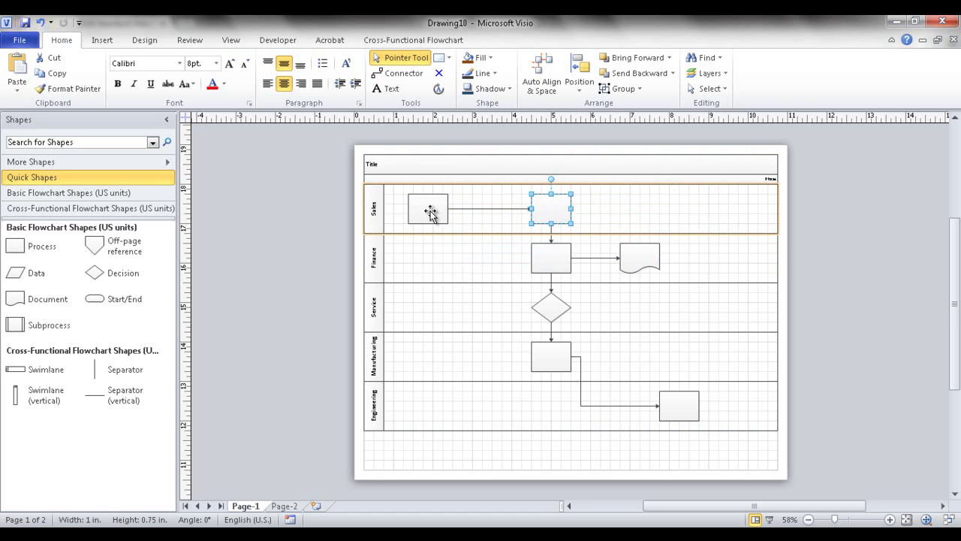
{"action": "mouse_move", "coordinate": [430, 211]}
Glue the start of the Sales-to-Sales arrow to the whole first Sales box
{"action": "left_click", "coordinate": [479, 213]}
{"action": "mouse_move", "coordinate": [448, 208]}
{"action": "left_mouse_down"}
{"action": "mouse_move", "coordinate": [429, 210]}
{"action": "mouse_move", "coordinate": [428, 198]}
{"action": "mouse_move", "coordinate": [428, 207]}
{"action": "mouse_move", "coordinate": [448, 209]}
{"action": "left_mouse_up"}
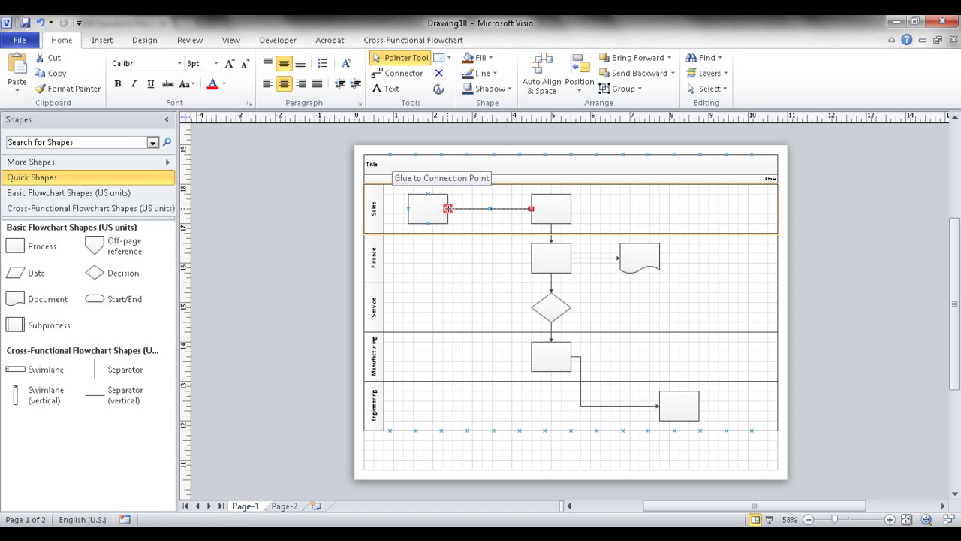
{"action": "left_click_drag", "start_coordinate": [447, 209], "coordinate": [434, 210]}
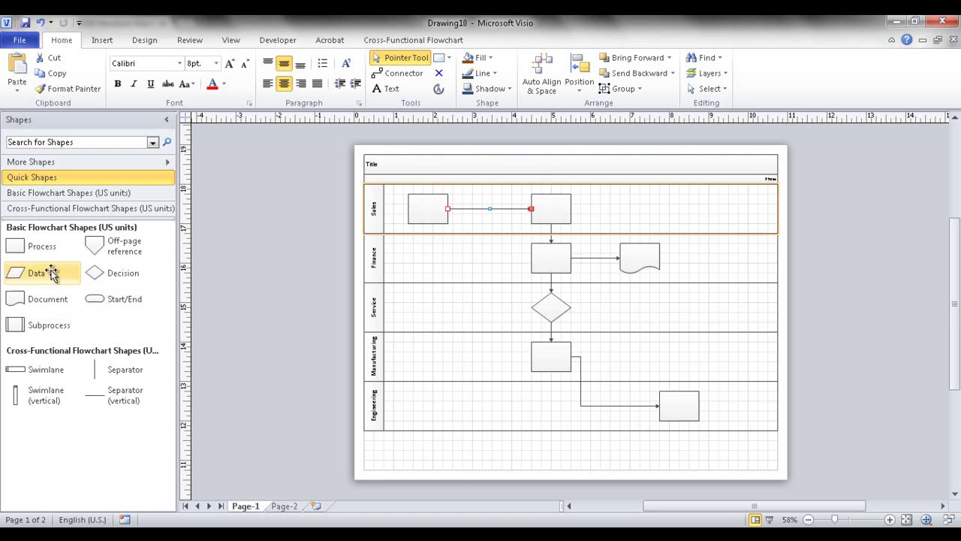
Drop an Off-page reference into the Engineering lane, linked to a new Page-3
{"action": "left_click_drag", "start_coordinate": [103, 247], "coordinate": [756, 405]}
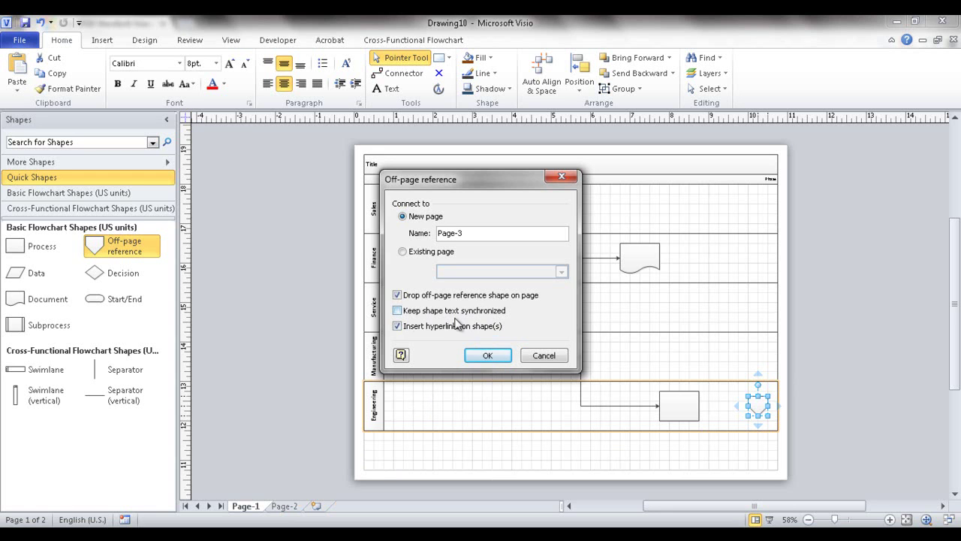
{"action": "left_click", "coordinate": [487, 357]}
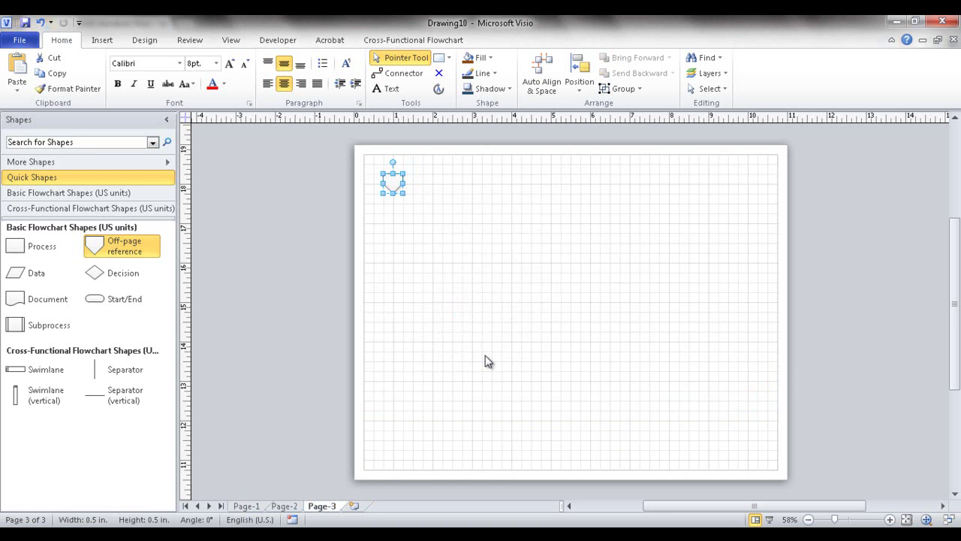
Test the off-page links by following them between Page-3 and Page-1
{"action": "mouse_move", "coordinate": [394, 189]}
{"action": "right_click", "coordinate": [394, 189]}
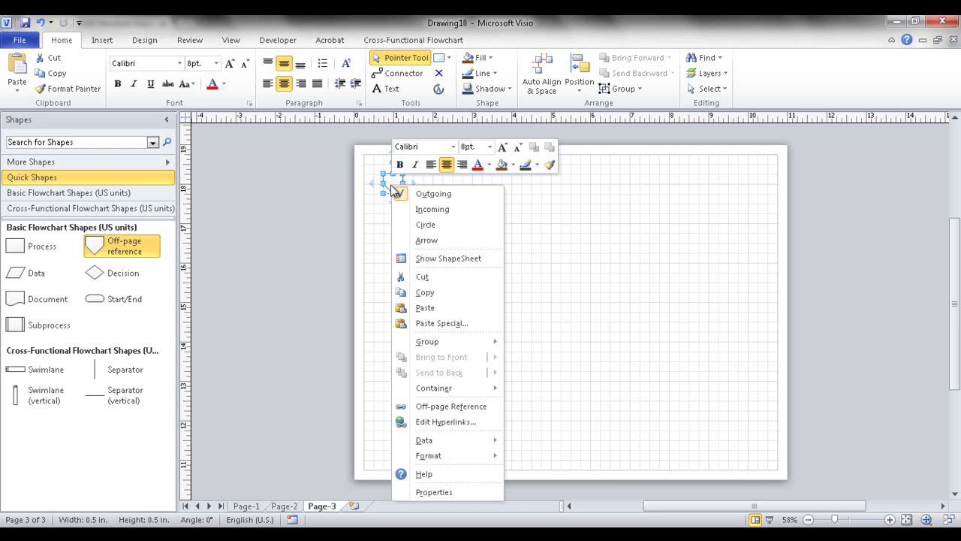
{"action": "left_click", "coordinate": [456, 410]}
{"action": "mouse_move", "coordinate": [756, 407]}
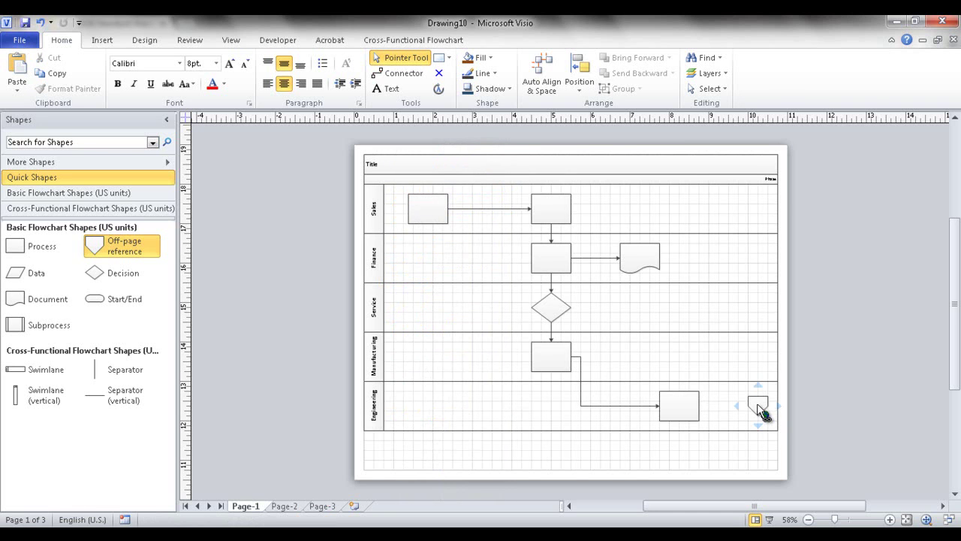
{"action": "right_click", "coordinate": [760, 411]}
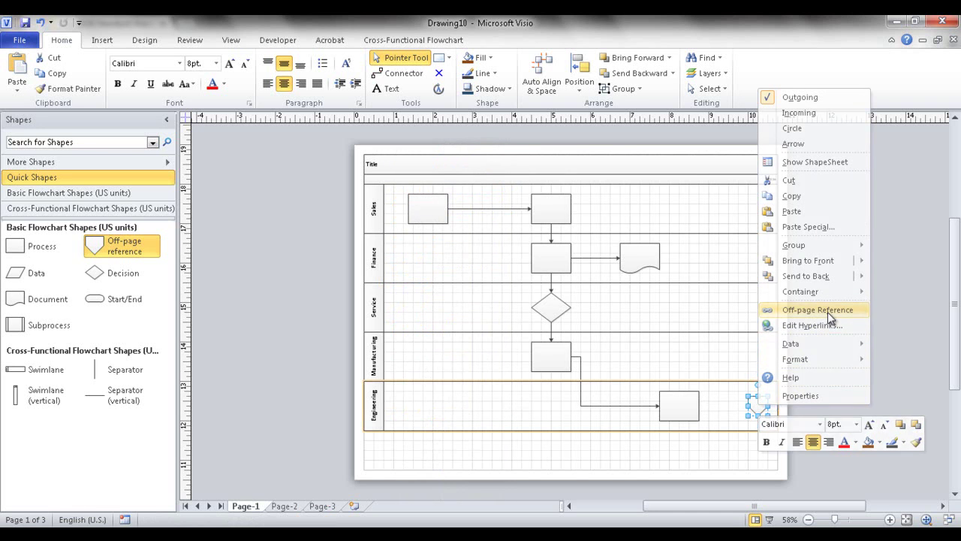
{"action": "key", "text": "Escape"}
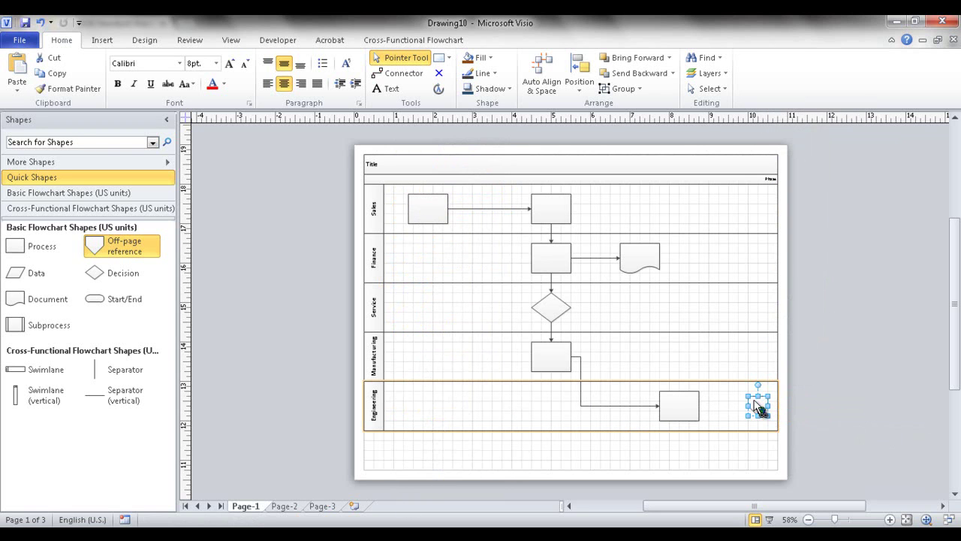
{"action": "right_click", "coordinate": [755, 407]}
{"action": "left_click", "coordinate": [836, 308]}
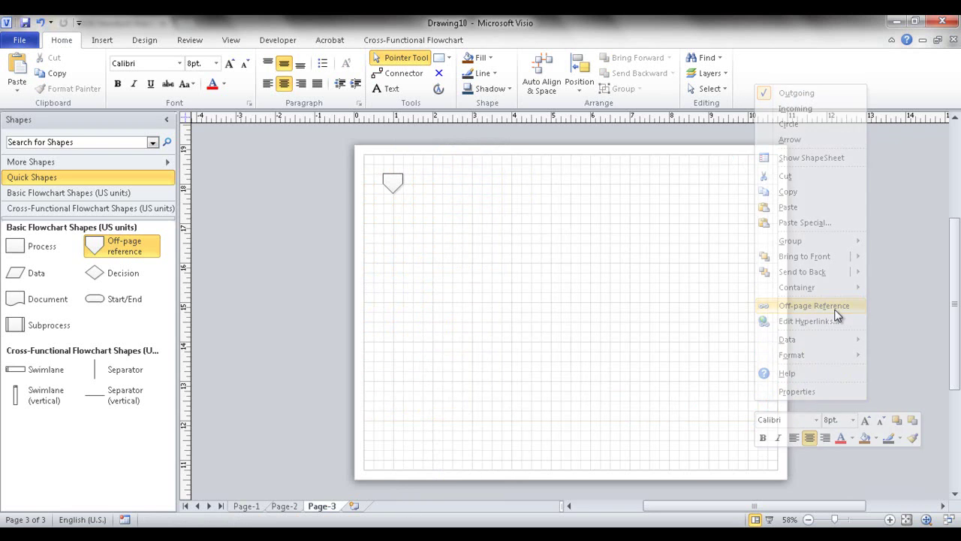
Delete Page-3 from the drawing
{"action": "mouse_move", "coordinate": [398, 183]}
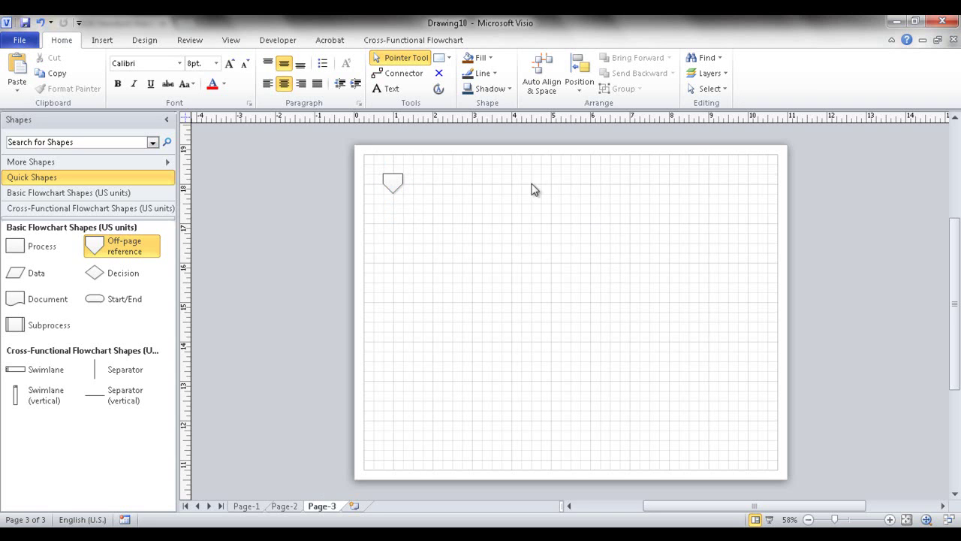
{"action": "left_click", "coordinate": [285, 507]}
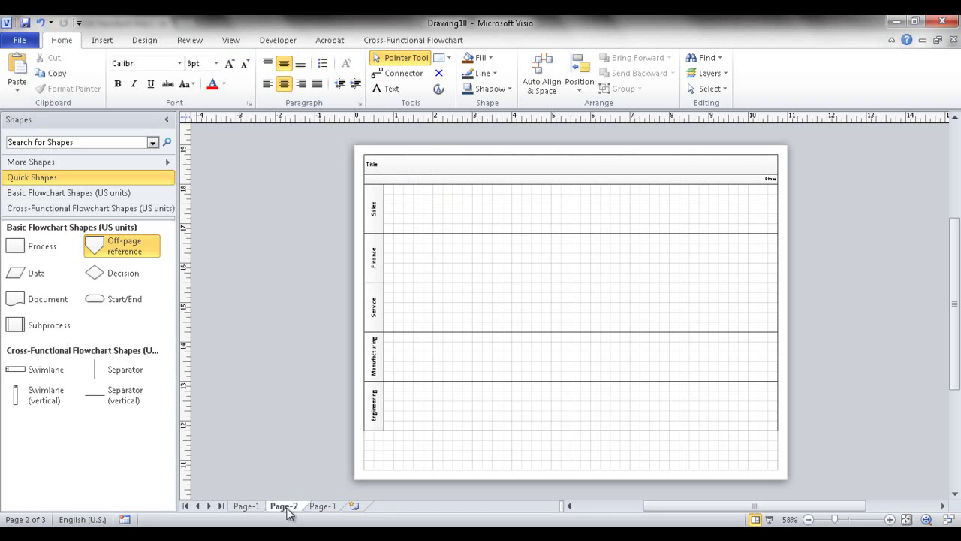
{"action": "left_click", "coordinate": [328, 509]}
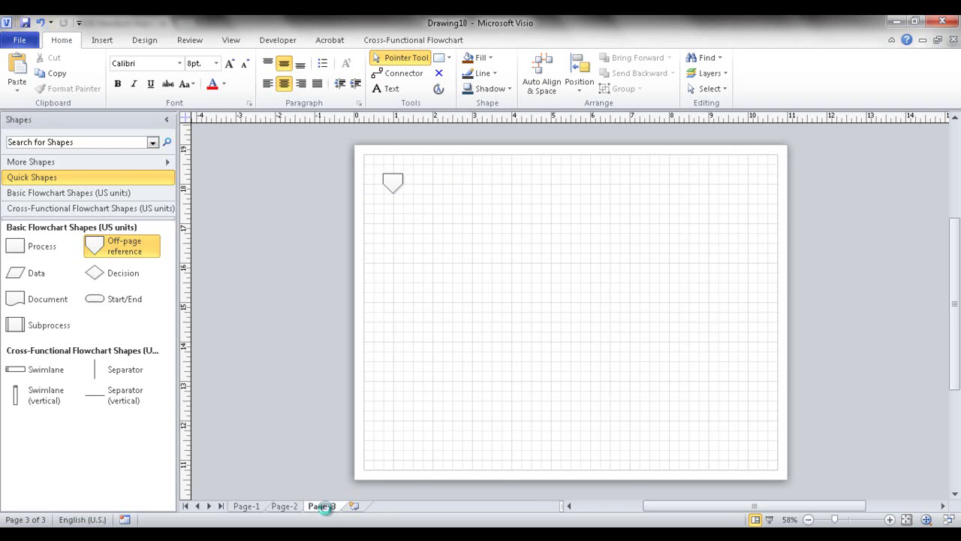
{"action": "key", "text": "ctrl+Page_Up"}
{"action": "left_click", "coordinate": [328, 509]}
{"action": "right_click", "coordinate": [328, 508]}
{"action": "left_click", "coordinate": [361, 449]}
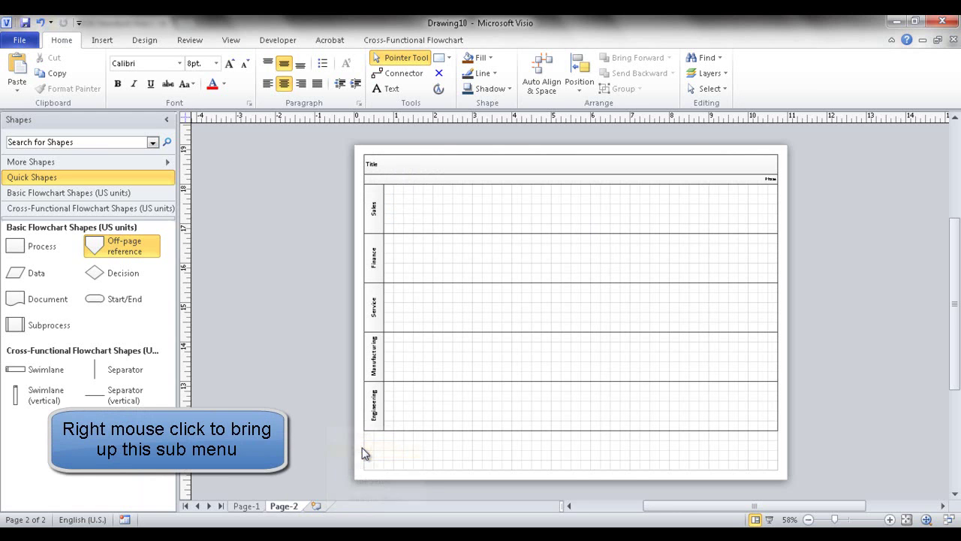
Delete the off-page reference from Page-1's Engineering lane
{"action": "left_click", "coordinate": [246, 506]}
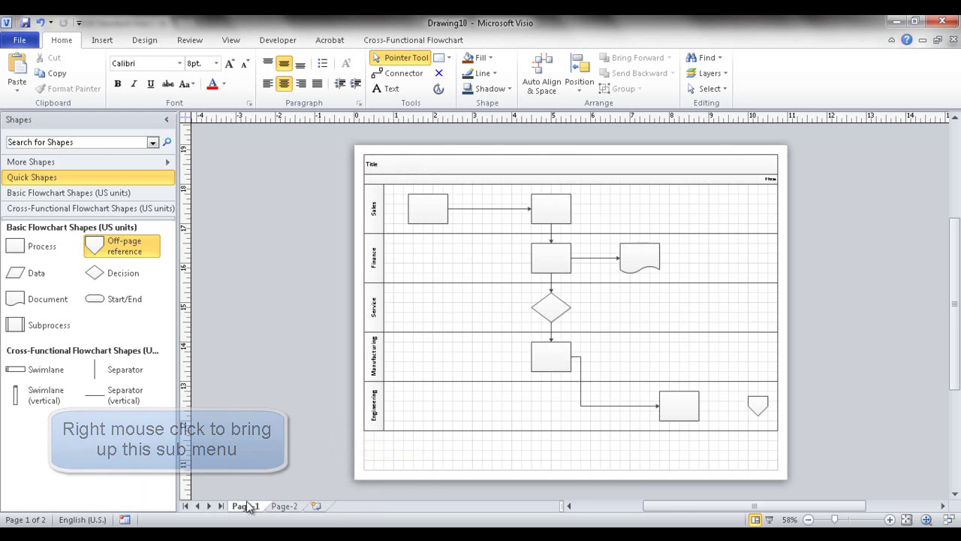
{"action": "left_click", "coordinate": [759, 406]}
{"action": "key", "text": "Delete"}
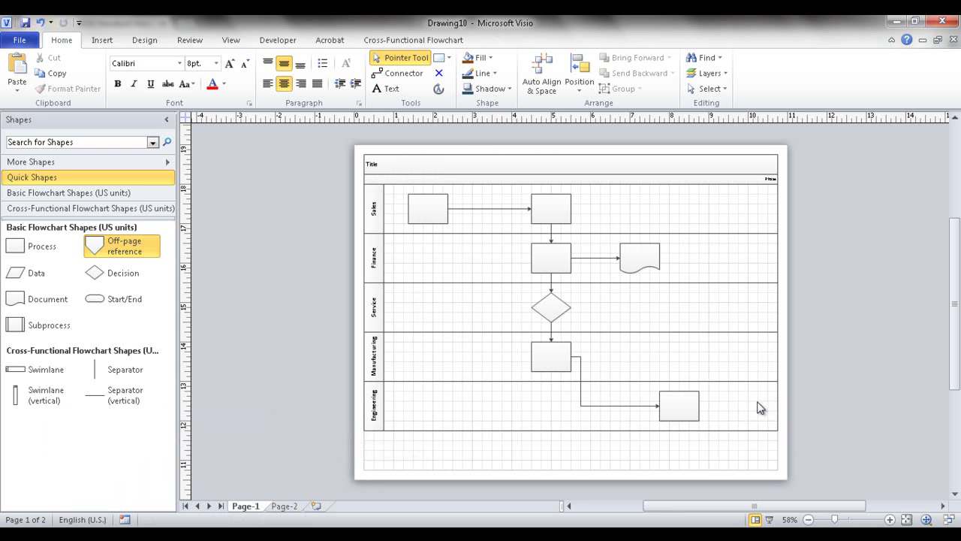
Add an Engineering-lane off-page reference linked to existing Page-2, placing its partner in Page-2's Service lane
{"action": "left_click_drag", "start_coordinate": [96, 256], "coordinate": [757, 409]}
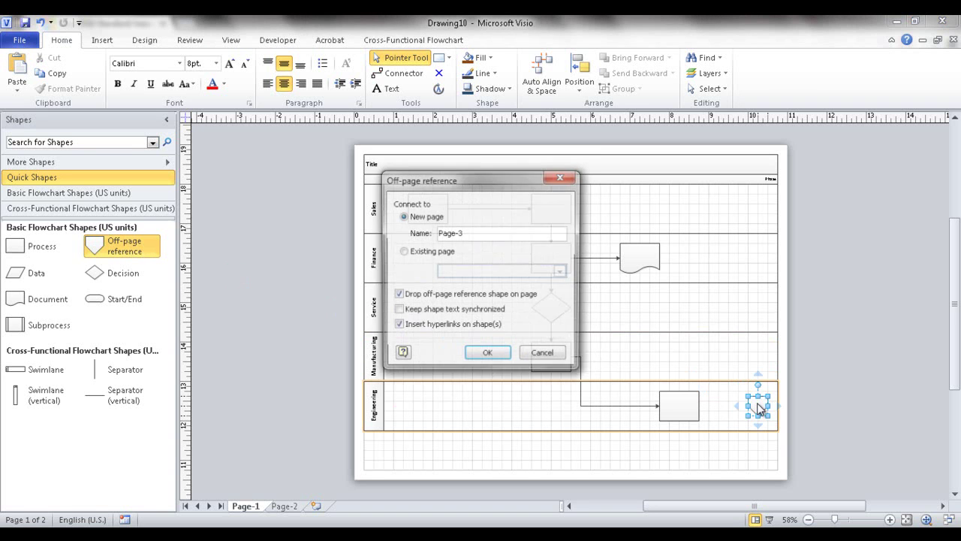
{"action": "left_click", "coordinate": [403, 253]}
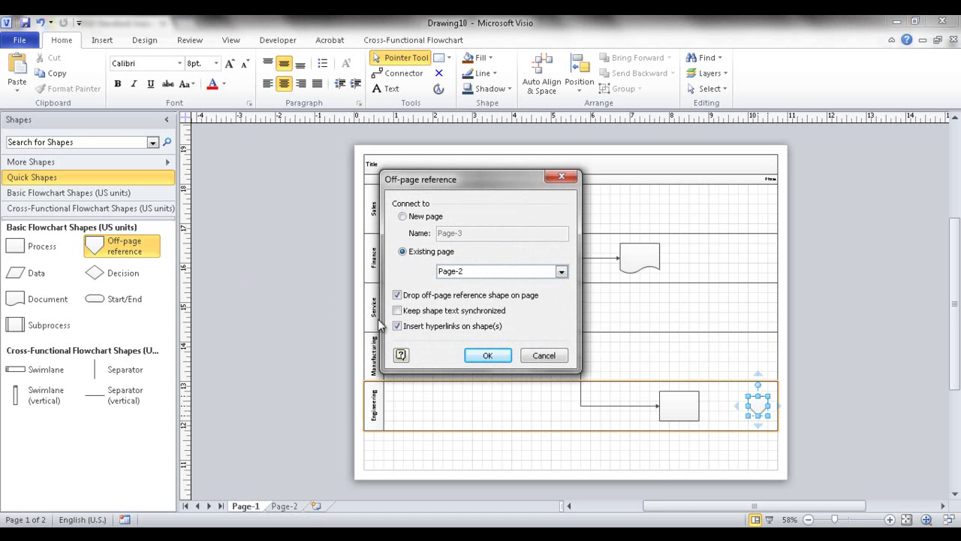
{"action": "left_click", "coordinate": [488, 358]}
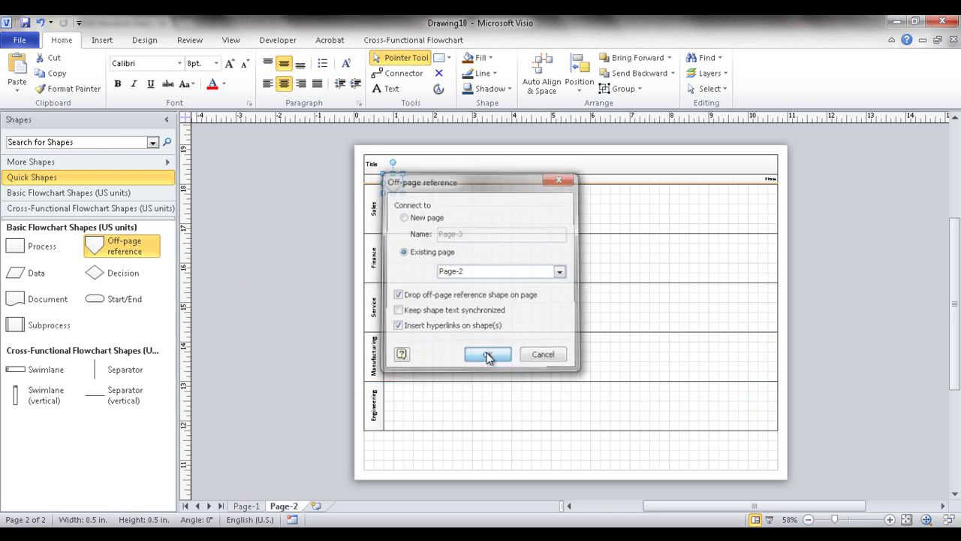
{"action": "left_click_drag", "start_coordinate": [404, 183], "coordinate": [414, 318]}
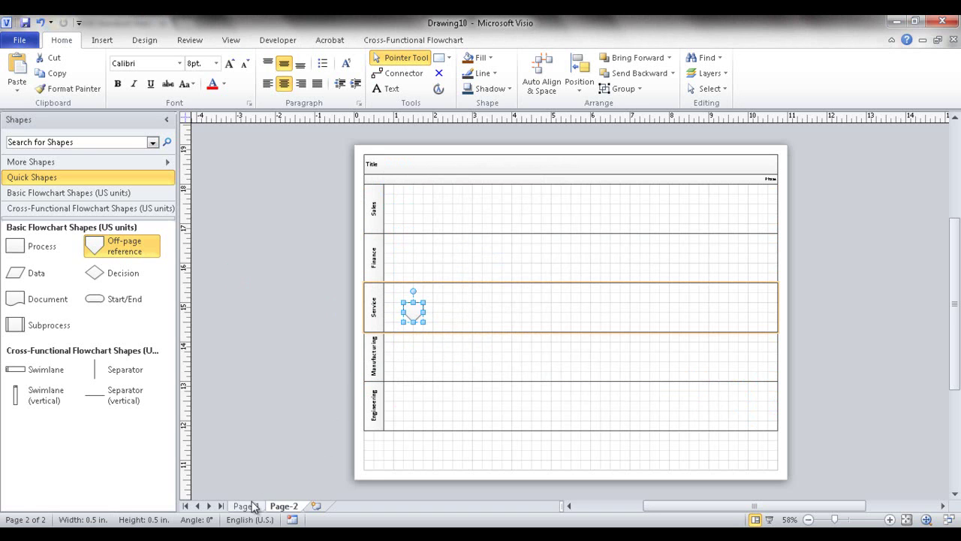
Follow Page-2's reference link to Page-1 and label the Engineering reference 'aa'
{"action": "right_click", "coordinate": [420, 314]}
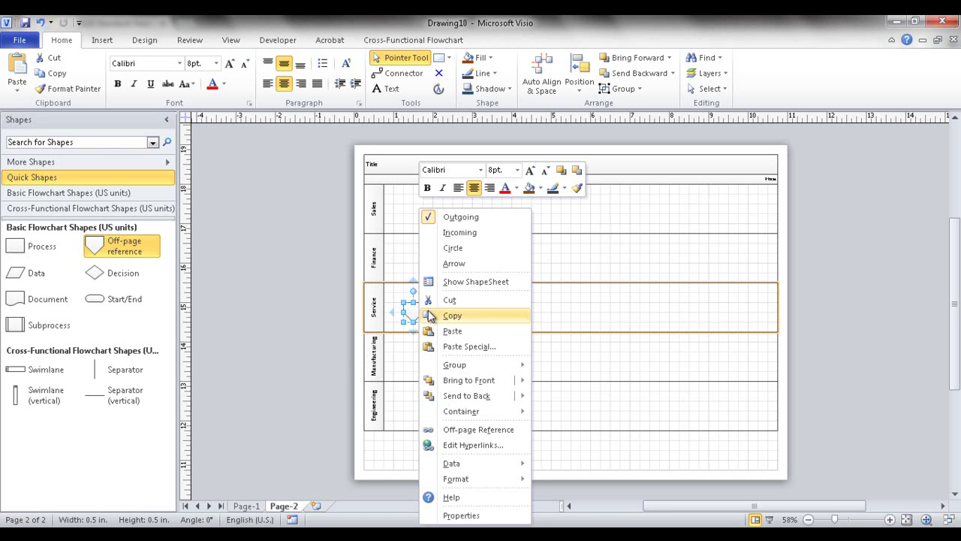
{"action": "left_click", "coordinate": [489, 429]}
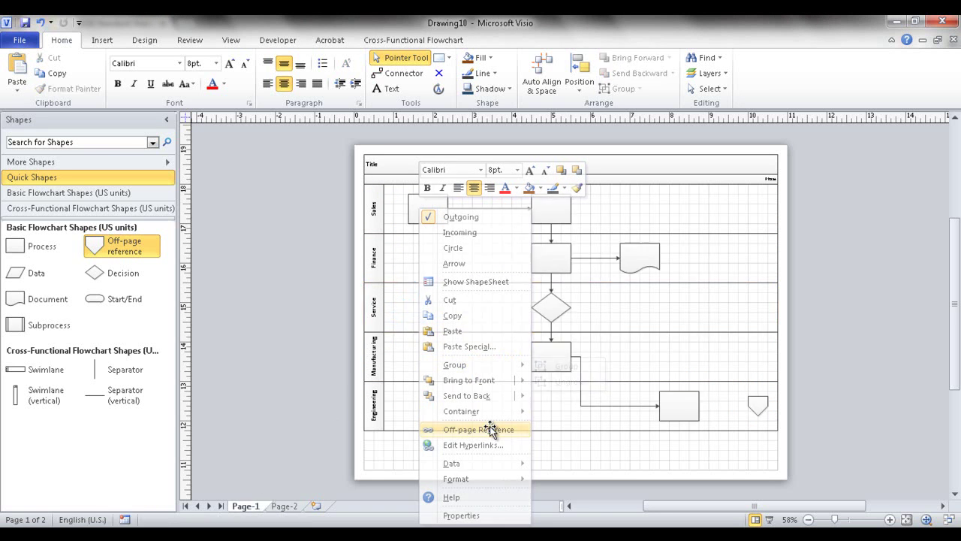
{"action": "left_click", "coordinate": [755, 410]}
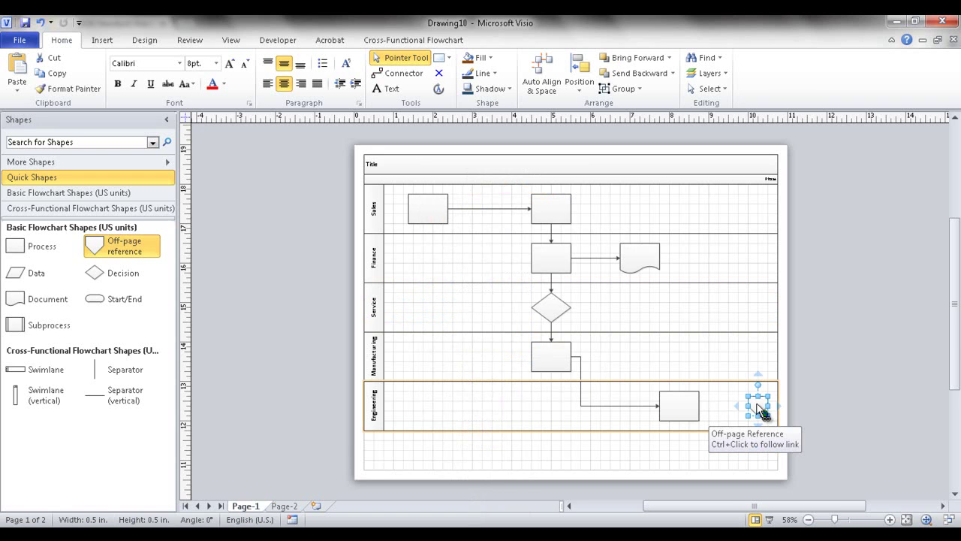
{"action": "type", "text": "aa"}
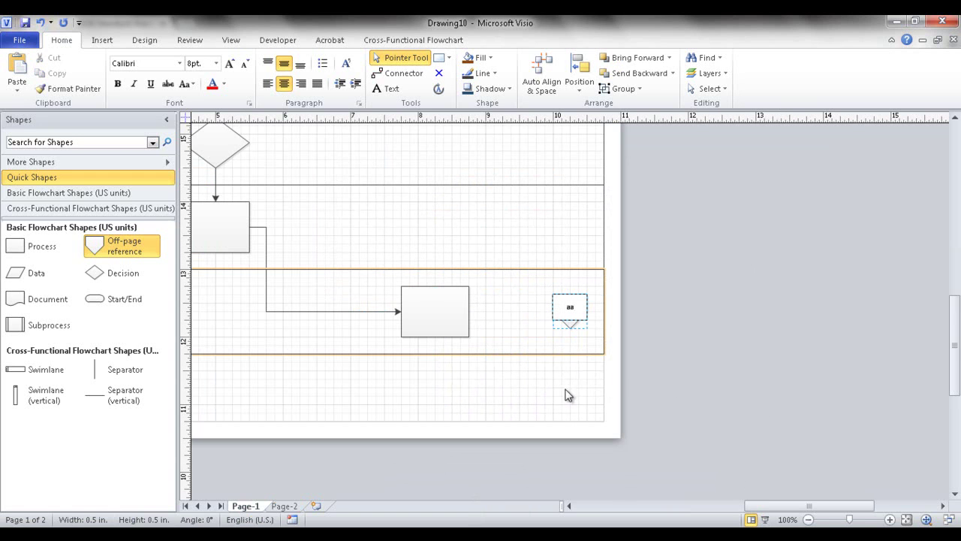
On Page-2, type 'b' into the Service-lane reference label and test its link to Page-1
{"action": "left_click", "coordinate": [284, 506]}
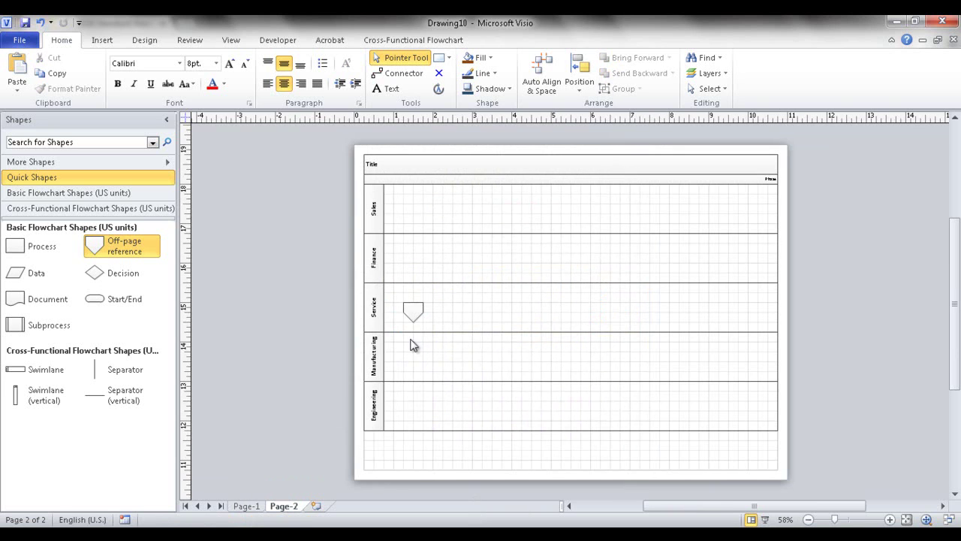
{"action": "left_click", "coordinate": [414, 311]}
{"action": "type", "text": "bb"}
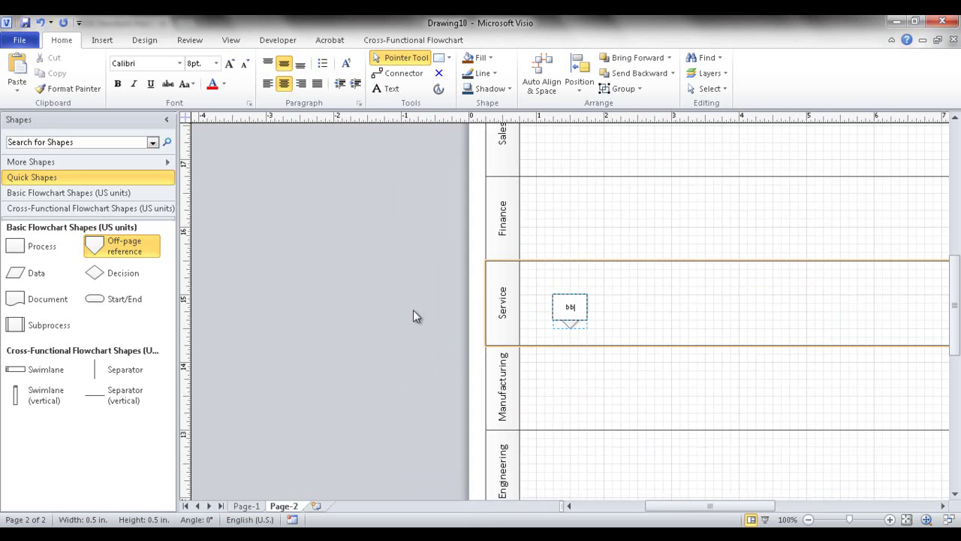
{"action": "left_click", "coordinate": [347, 335]}
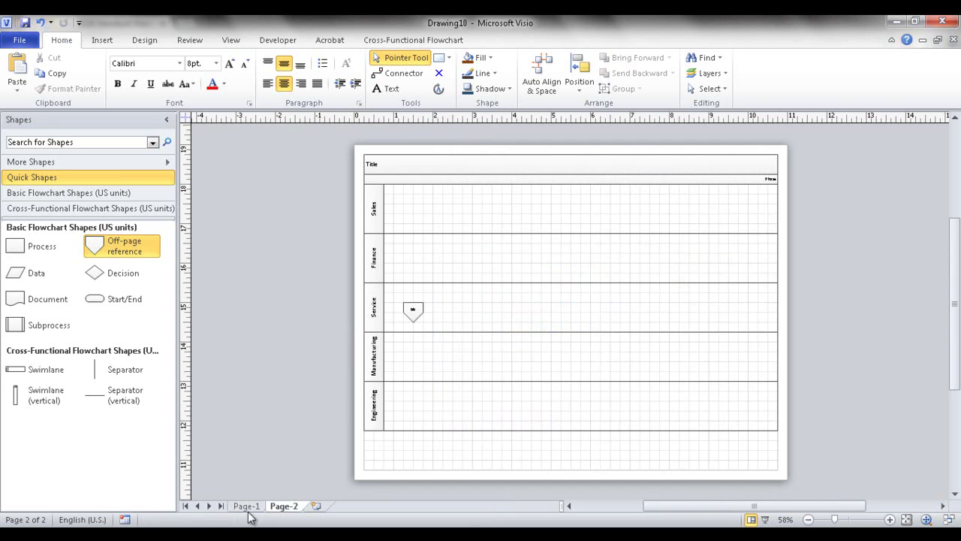
{"action": "double_click", "coordinate": [413, 314]}
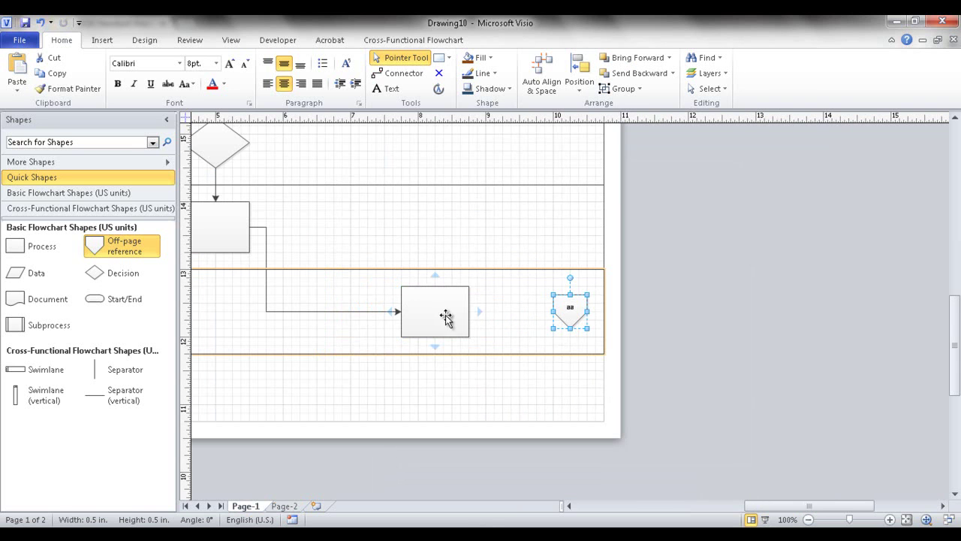
{"action": "left_click", "coordinate": [295, 507]}
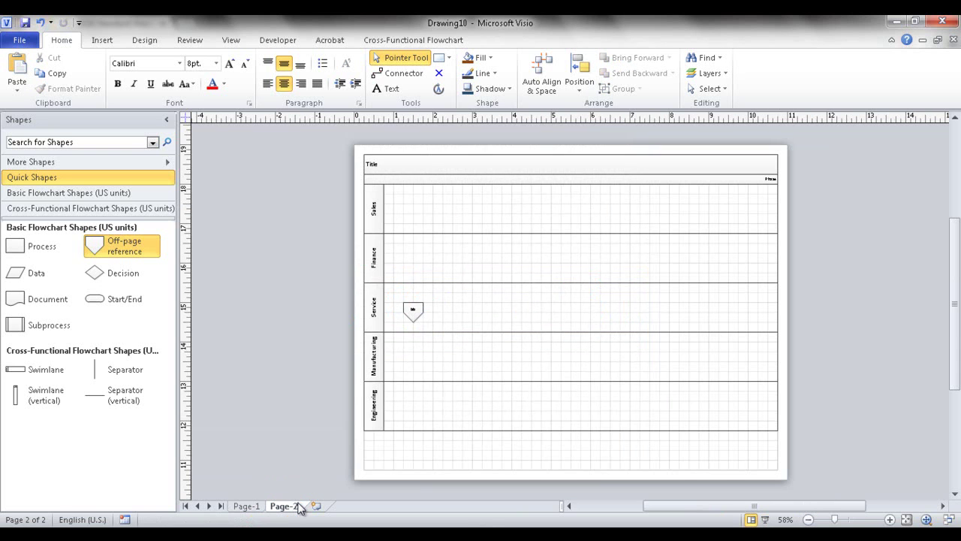
Delete the Service-lane reference, undo the deletion, and relabel it 'aa'
{"action": "left_click", "coordinate": [415, 316]}
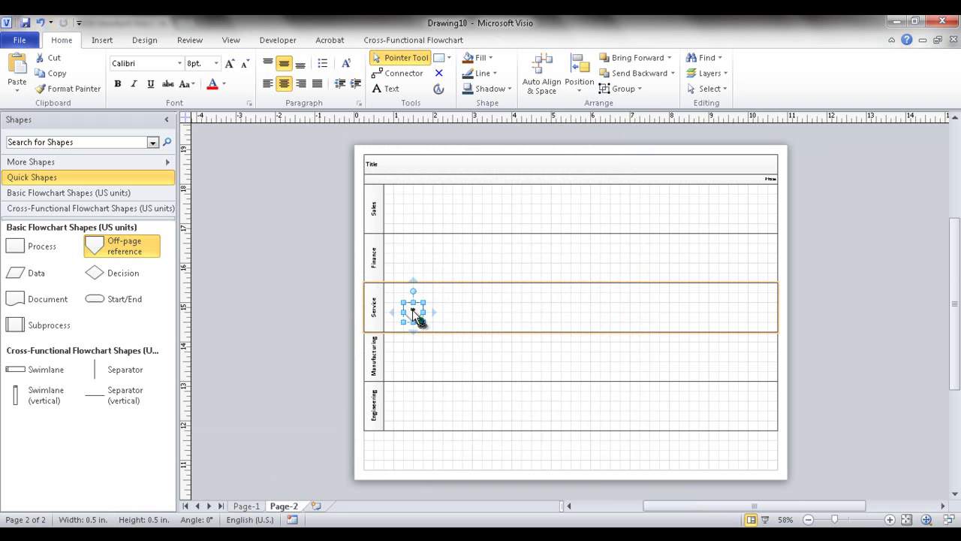
{"action": "key", "text": "Delete"}
{"action": "key", "text": "ctrl+z"}
{"action": "type", "text": "aa"}
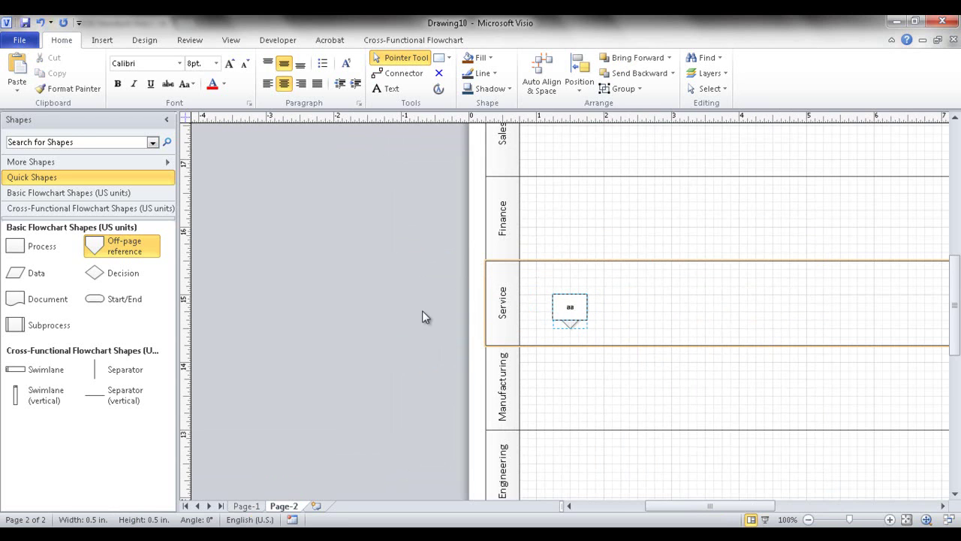
{"action": "left_click", "coordinate": [420, 344]}
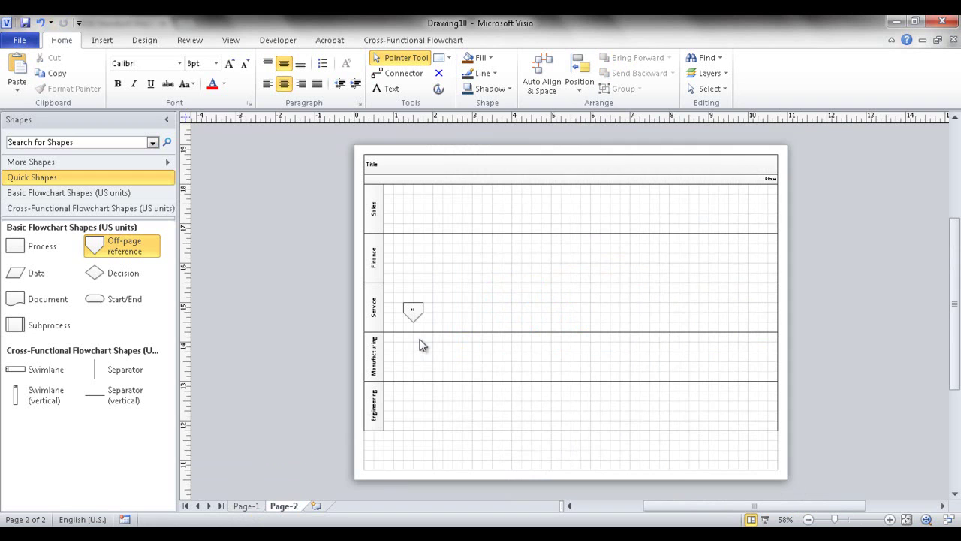
Relabel the linked off-page reference on Page-1 as 'bb'
{"action": "left_click", "coordinate": [246, 505]}
{"action": "left_click", "coordinate": [570, 309]}
{"action": "double_click", "coordinate": [571, 310]}
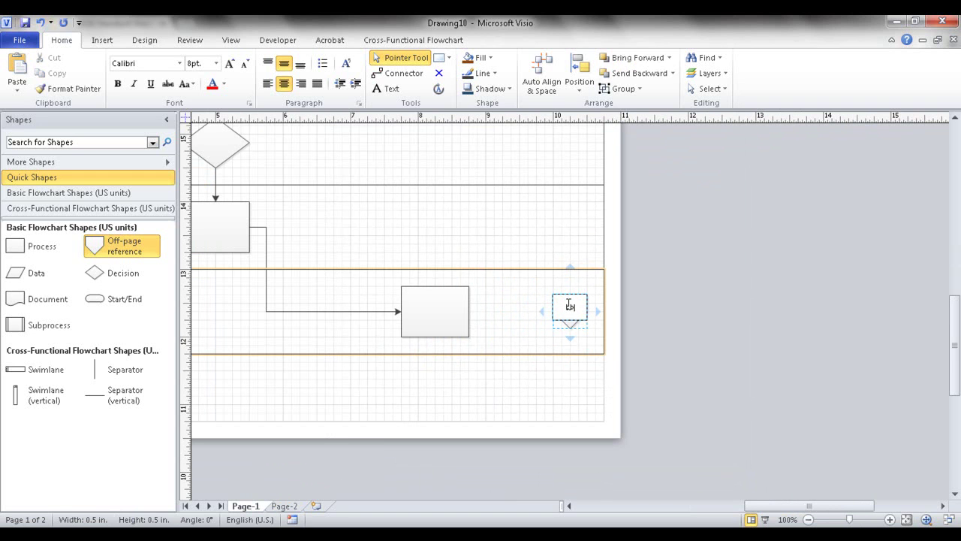
{"action": "type", "text": "bb"}
{"action": "left_click", "coordinate": [285, 506]}
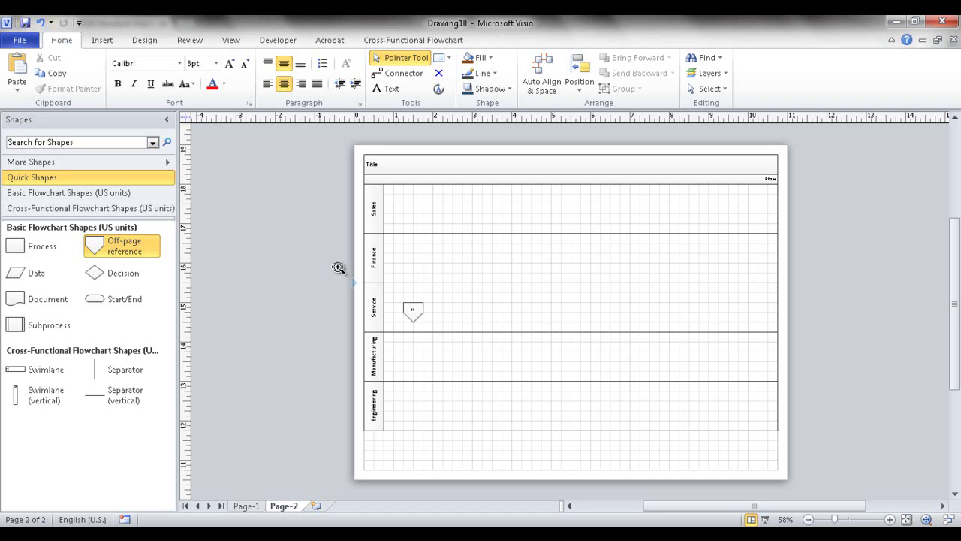
Delete the off-page reference from Page-2's Service lane
{"action": "left_click_drag", "start_coordinate": [339, 268], "coordinate": [475, 356]}
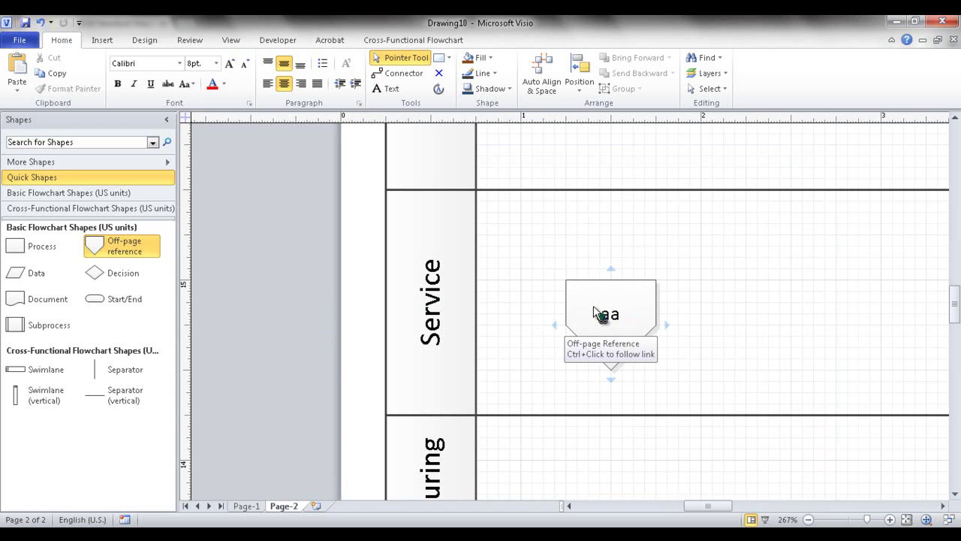
{"action": "left_click", "coordinate": [909, 521]}
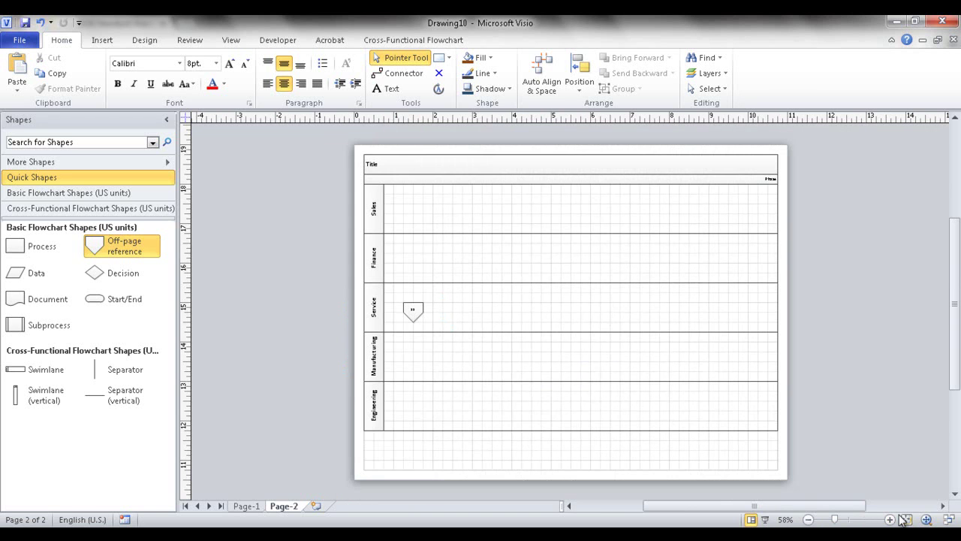
{"action": "right_click", "coordinate": [419, 319]}
{"action": "left_click", "coordinate": [414, 316]}
{"action": "key", "text": "Delete"}
Delete Page-1's off-page reference and drop a new one into the Engineering lane
{"action": "left_click", "coordinate": [245, 505]}
{"action": "left_click", "coordinate": [573, 313]}
{"action": "key", "text": "Delete"}
{"action": "left_click_drag", "start_coordinate": [98, 248], "coordinate": [553, 313]}
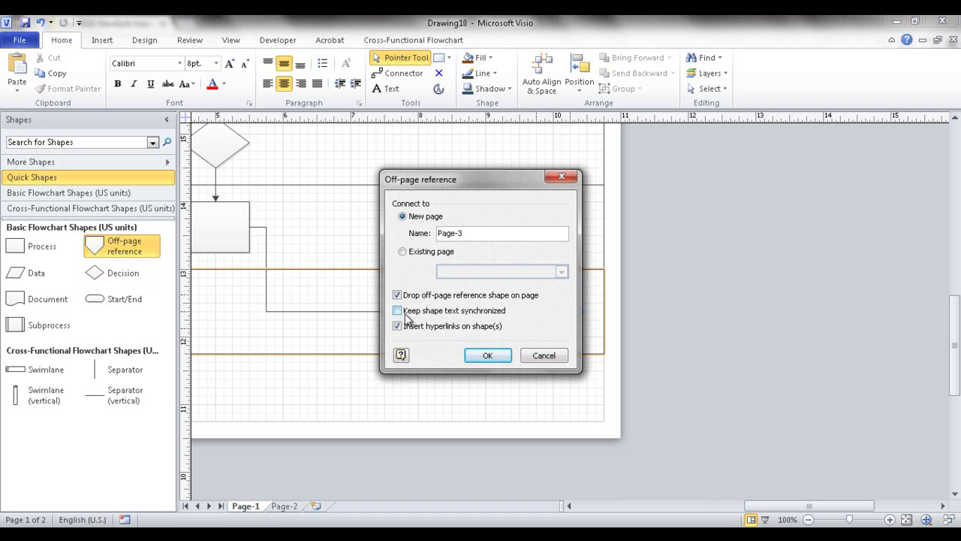
Link the new reference to existing Page-2, move its partner into the Sales lane, and label it 'aa'
{"action": "left_click", "coordinate": [402, 252]}
{"action": "left_click", "coordinate": [488, 356]}
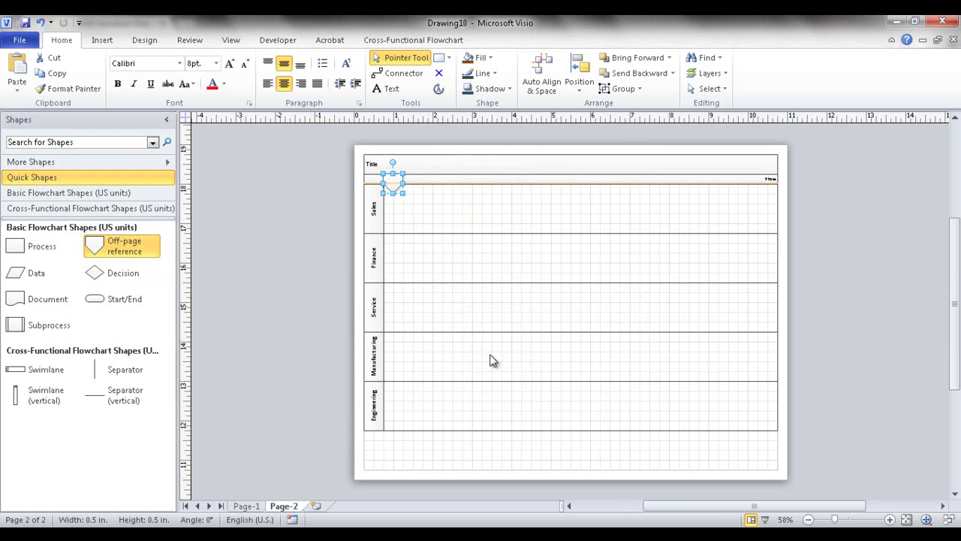
{"action": "left_click_drag", "start_coordinate": [403, 188], "coordinate": [411, 221]}
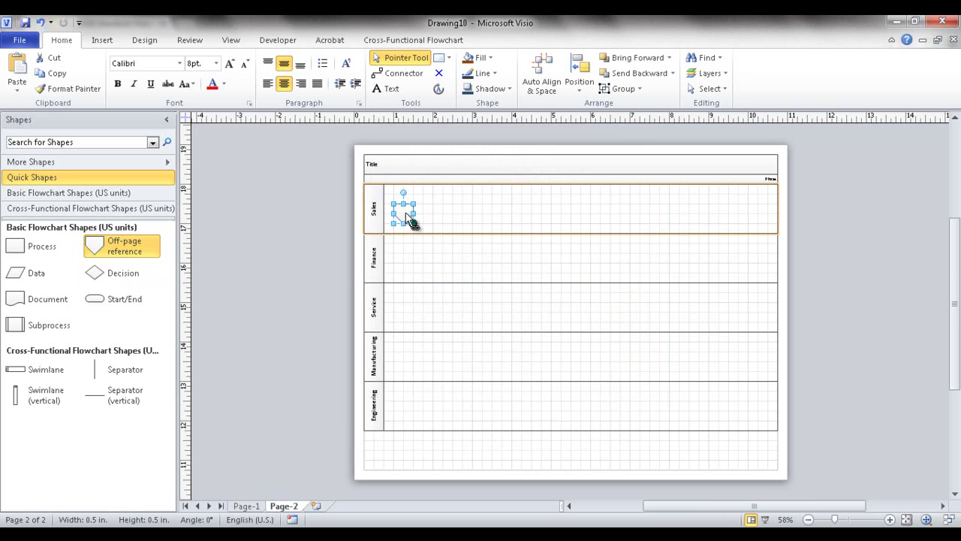
{"action": "type", "text": "aa"}
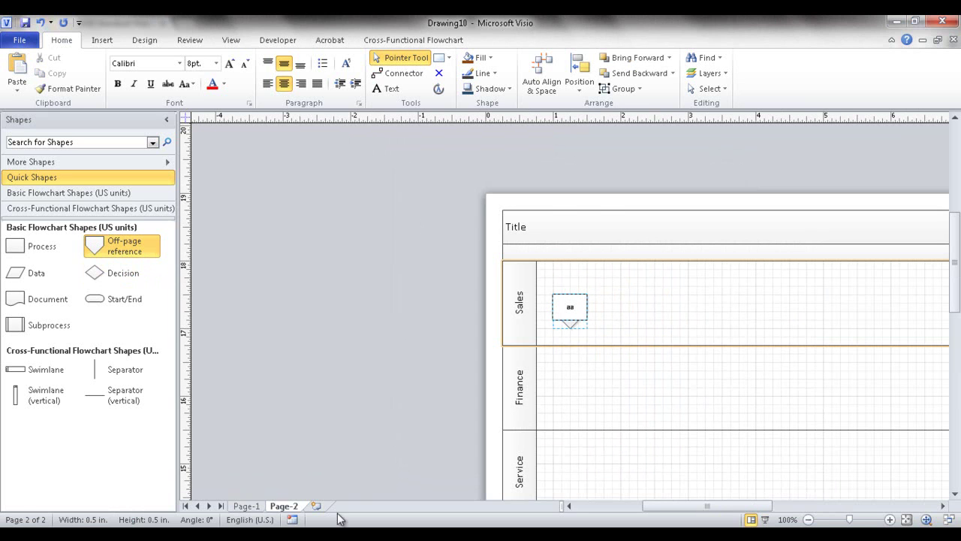
{"action": "left_click", "coordinate": [246, 505]}
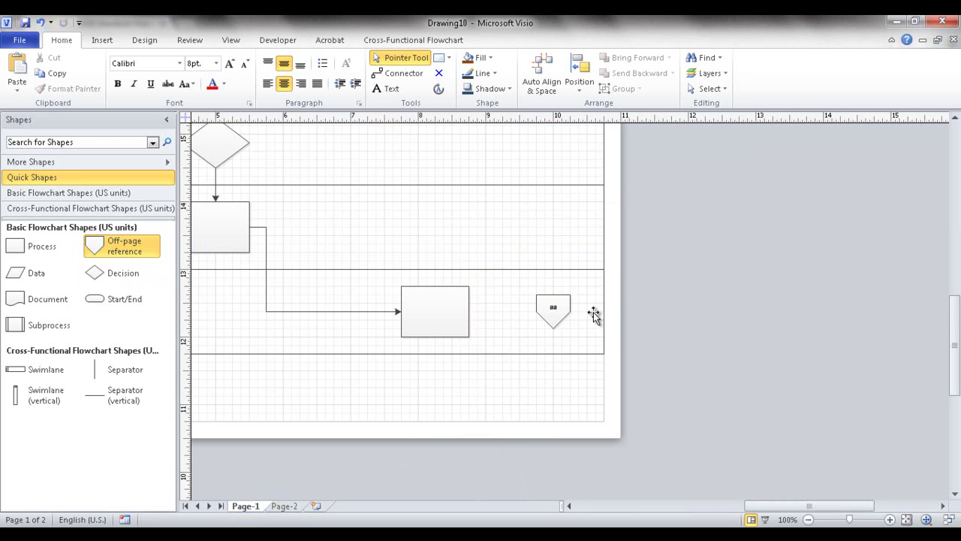
Relabel Page-1's reference 'bb', check the synced label on Page-2, and fit both pages to window
{"action": "double_click", "coordinate": [556, 314]}
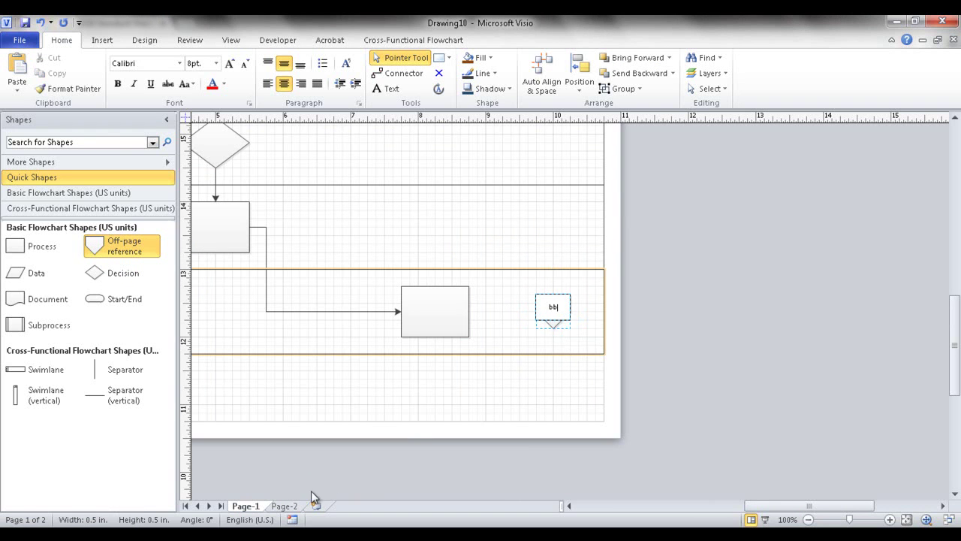
{"action": "left_click", "coordinate": [283, 506]}
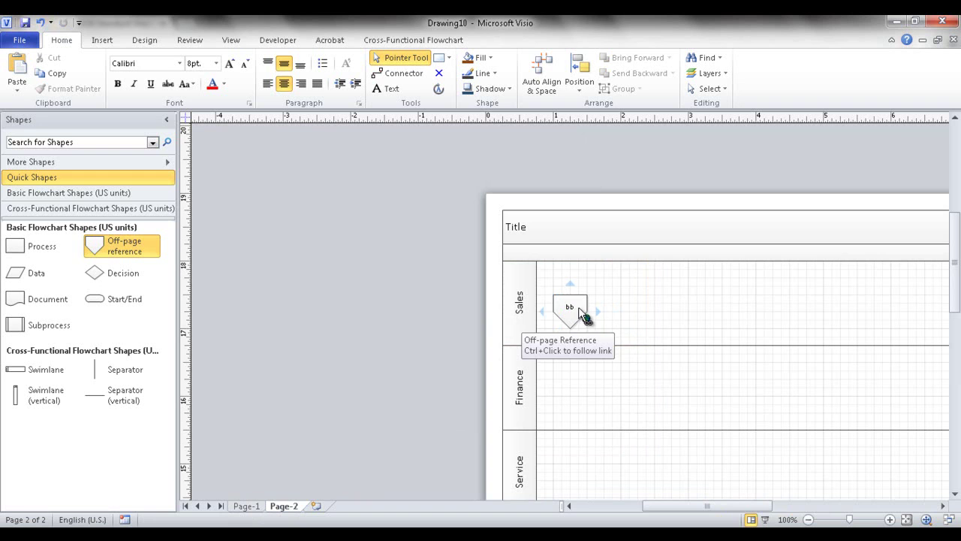
{"action": "left_click", "coordinate": [906, 520]}
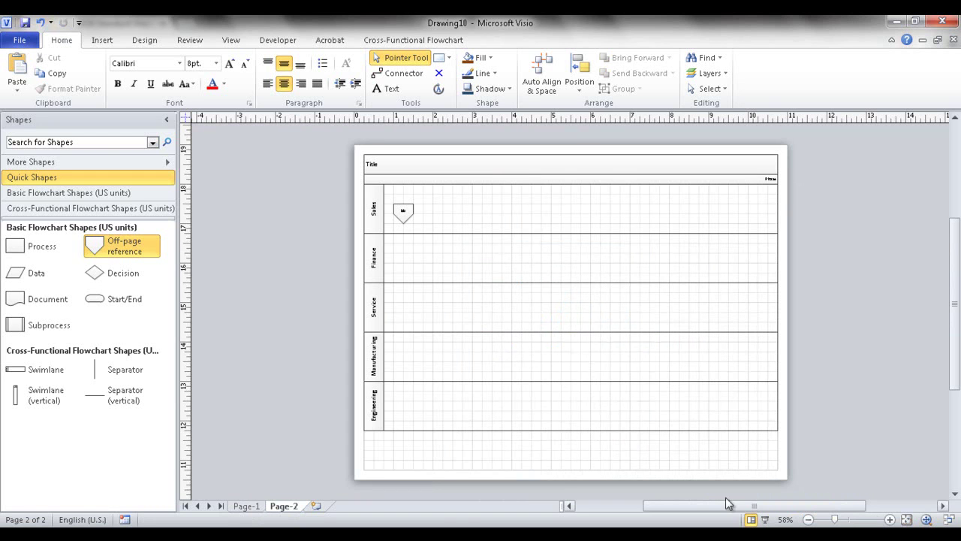
{"action": "left_click", "coordinate": [247, 506]}
{"action": "left_click", "coordinate": [907, 520]}
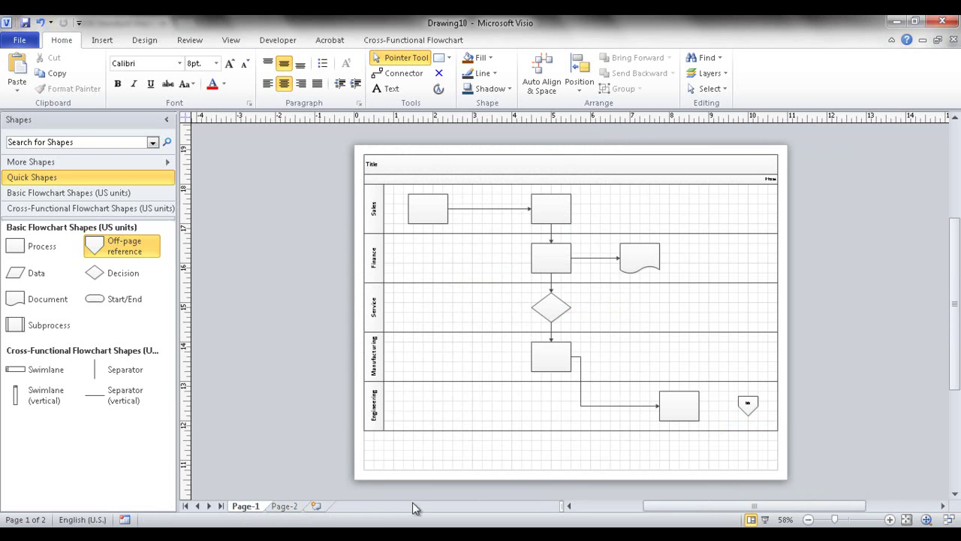
Fill the Sales lane's label header dark red-brown from the mini toolbar's Fill colour
{"action": "mouse_move", "coordinate": [753, 405]}
{"action": "left_click", "coordinate": [374, 213]}
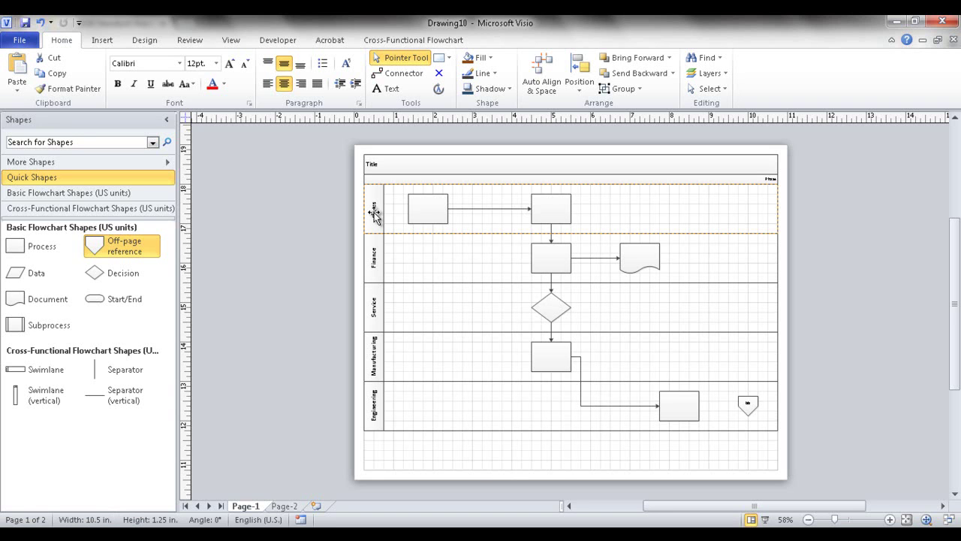
{"action": "left_click", "coordinate": [373, 197]}
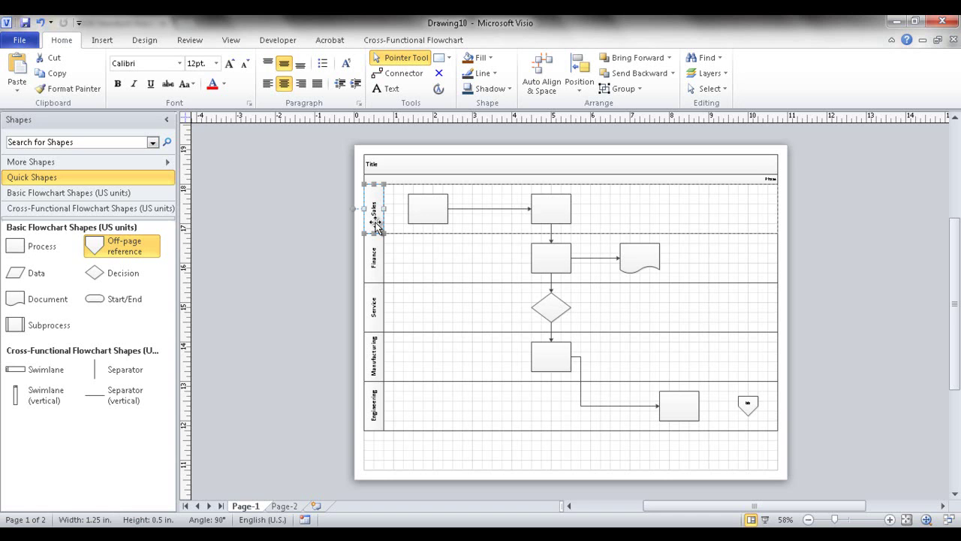
{"action": "right_click", "coordinate": [377, 227]}
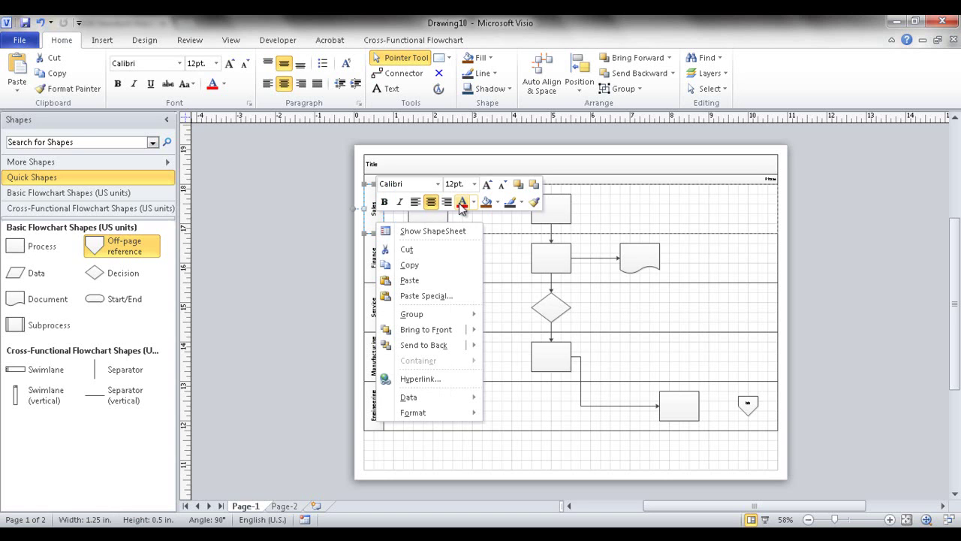
{"action": "left_click", "coordinate": [487, 203]}
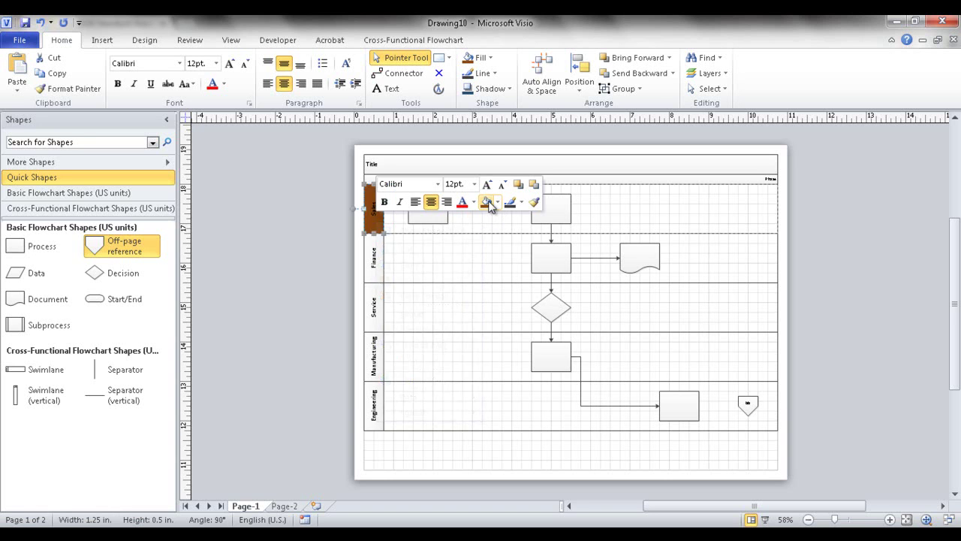
{"action": "right_click", "coordinate": [610, 217]}
{"action": "left_click", "coordinate": [721, 199]}
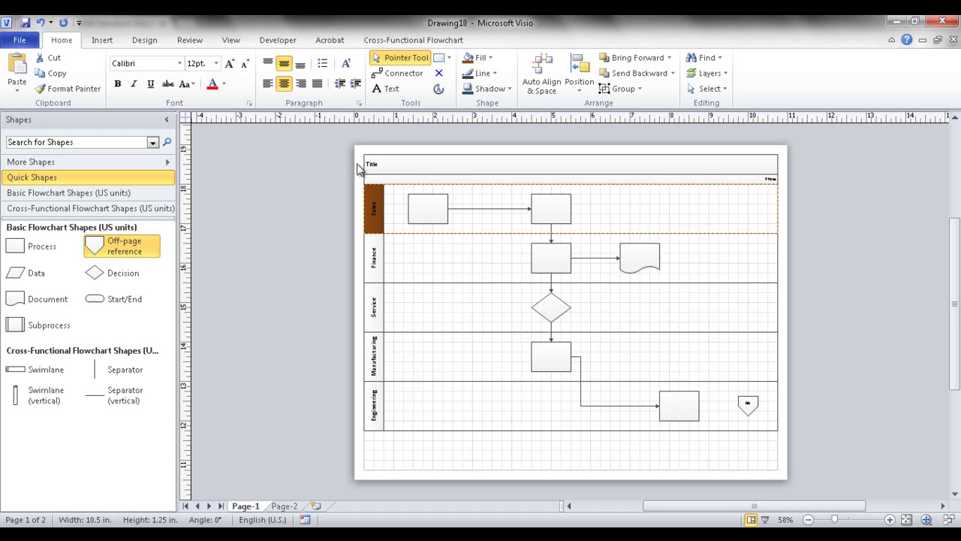
Draw a rectangle spanning the body of the Sales lane
{"action": "left_click", "coordinate": [449, 58]}
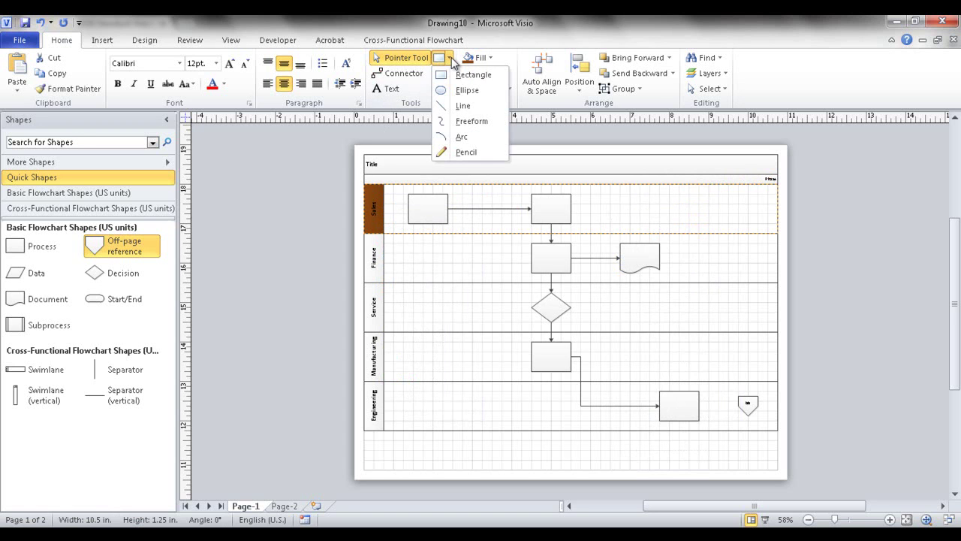
{"action": "left_click", "coordinate": [462, 74]}
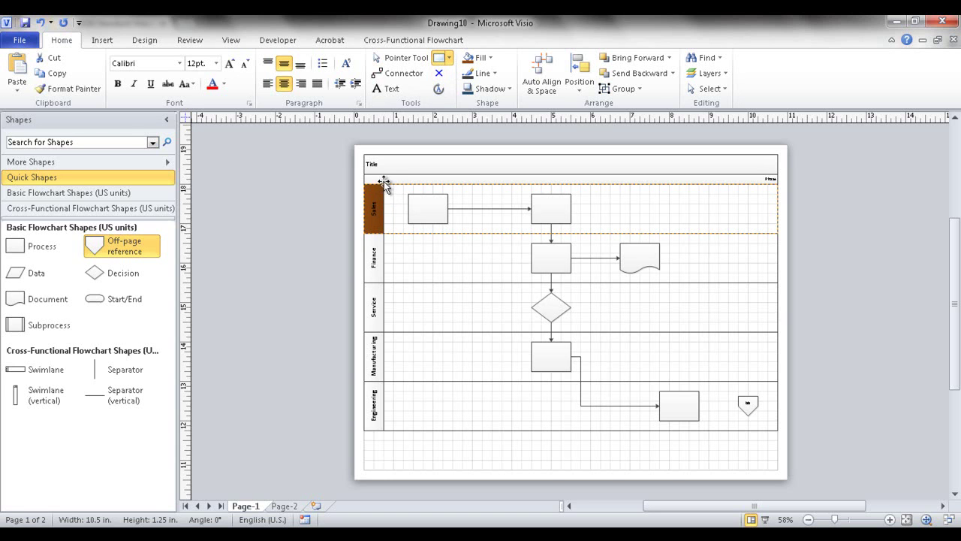
{"action": "left_click", "coordinate": [398, 58]}
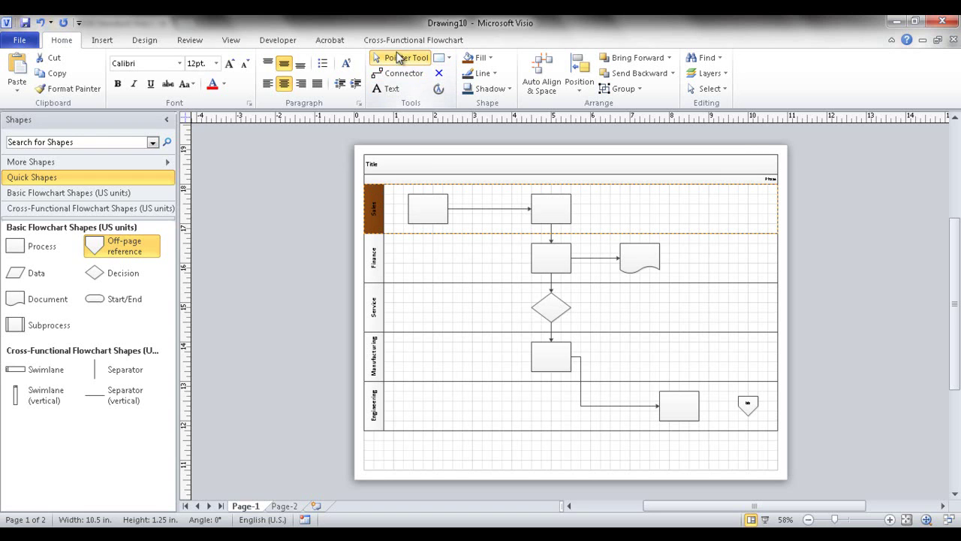
{"action": "left_click", "coordinate": [341, 204]}
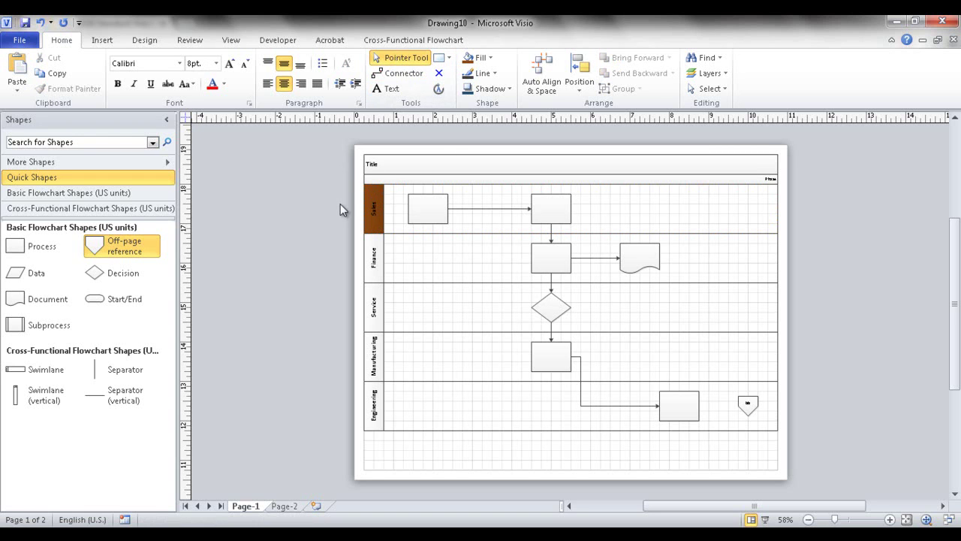
{"action": "left_click", "coordinate": [441, 57]}
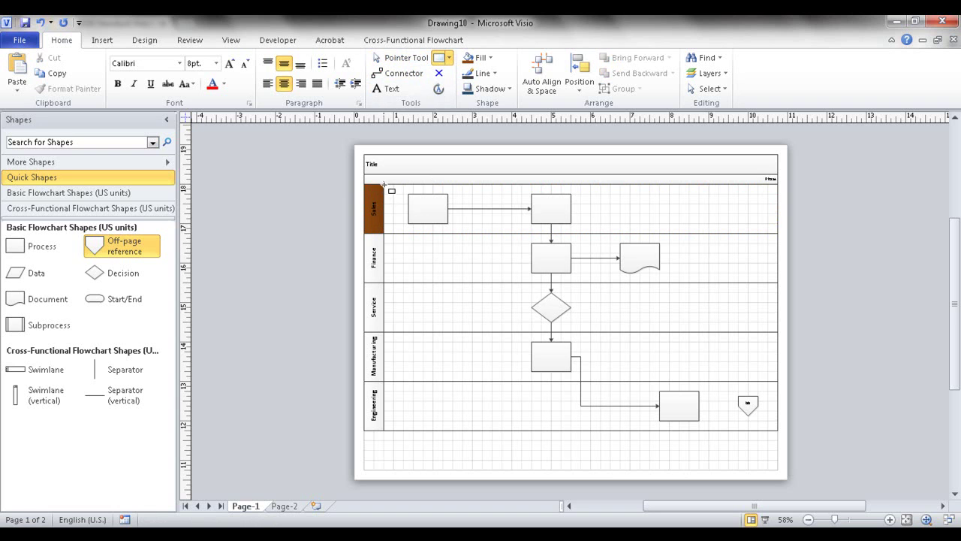
{"action": "mouse_move", "coordinate": [384, 183]}
{"action": "left_mouse_down"}
{"action": "mouse_move", "coordinate": [529, 212]}
{"action": "mouse_move", "coordinate": [777, 233]}
{"action": "left_mouse_up"}
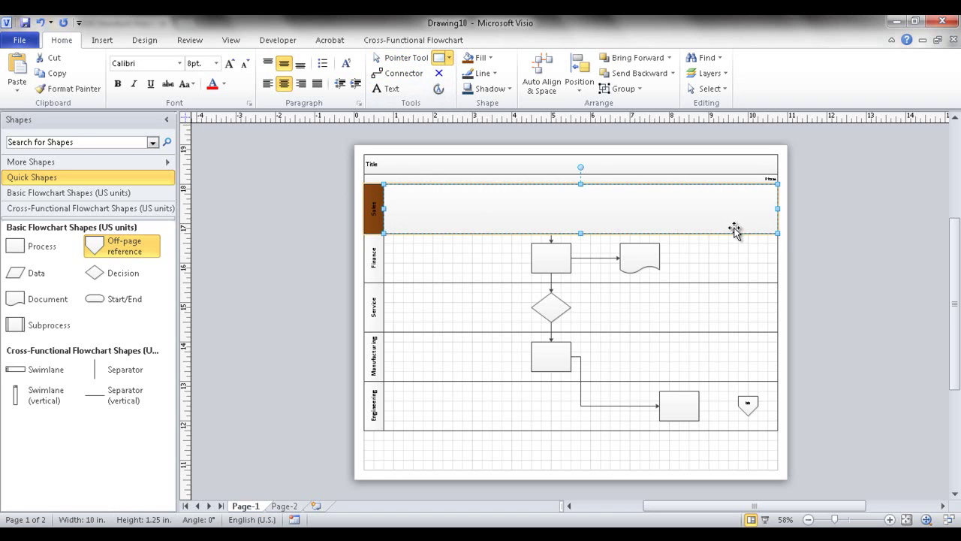
Fill the new rectangle light orange from Home > Fill and deselect it
{"action": "left_click", "coordinate": [492, 60]}
{"action": "left_click", "coordinate": [526, 113]}
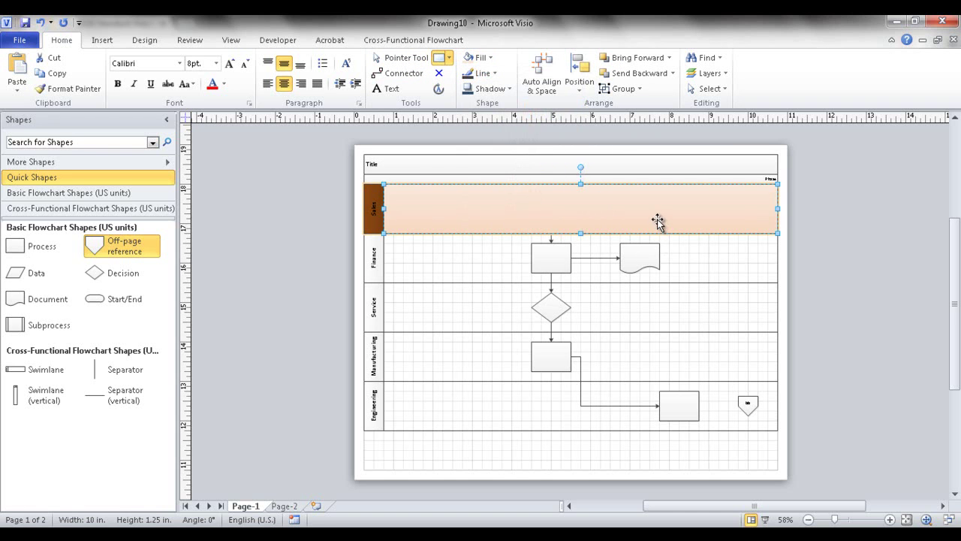
{"action": "left_click", "coordinate": [680, 254]}
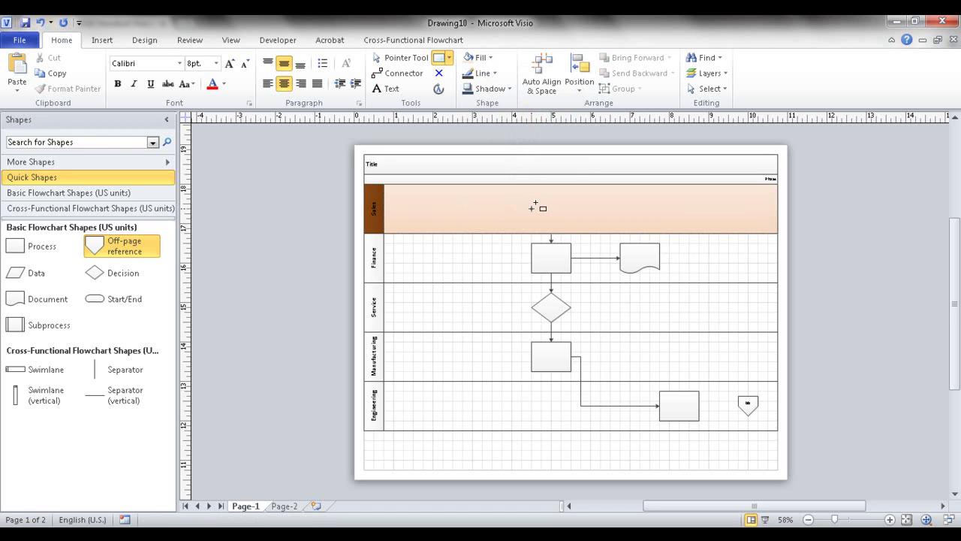
{"action": "left_click", "coordinate": [401, 58]}
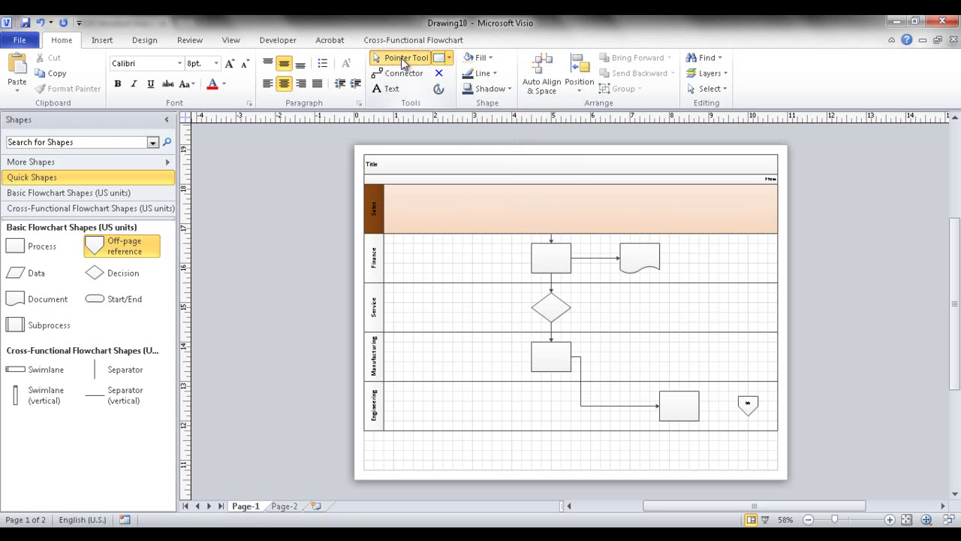
Try Send to Back on the orange rectangle, undo it, then delete the rectangle
{"action": "right_click", "coordinate": [484, 202]}
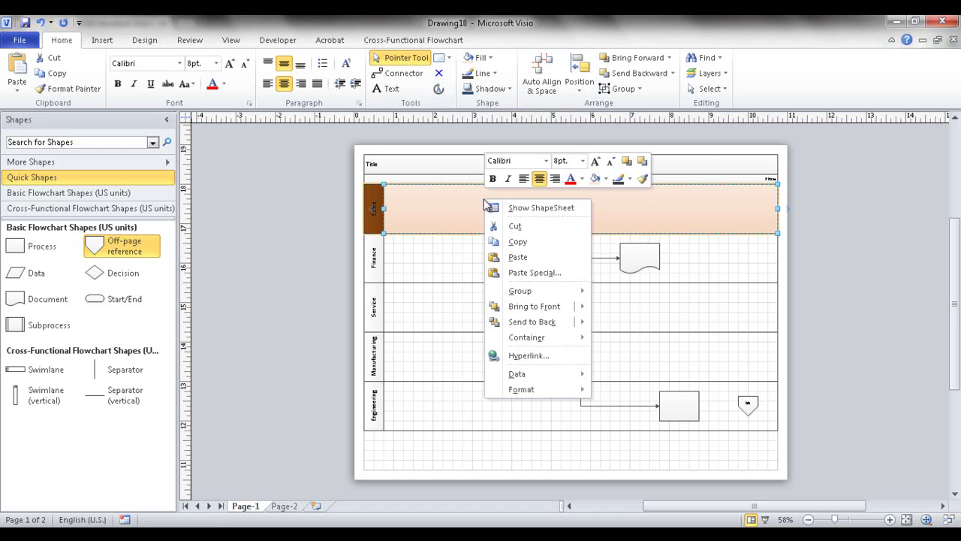
{"action": "left_click", "coordinate": [541, 321]}
{"action": "mouse_move", "coordinate": [524, 264]}
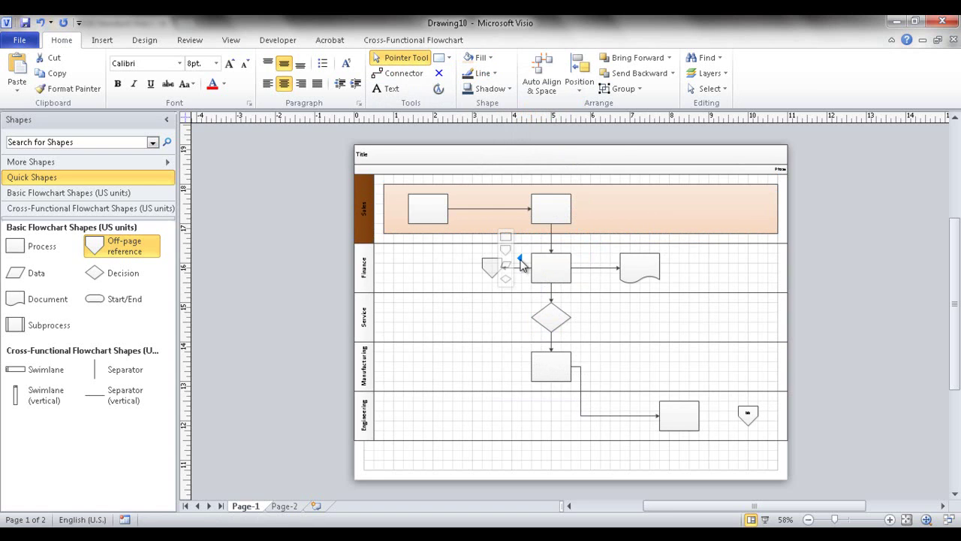
{"action": "key", "text": "ctrl+z"}
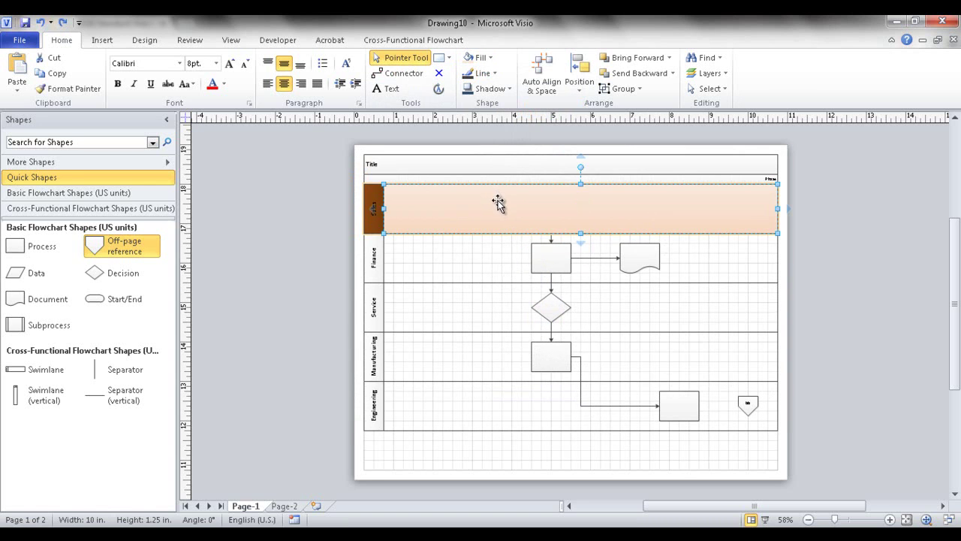
{"action": "key", "text": "Escape"}
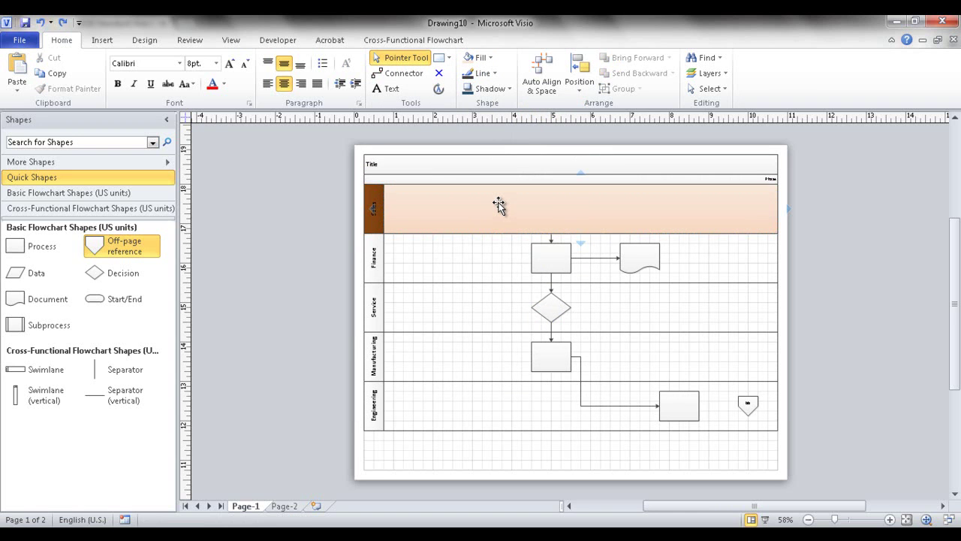
{"action": "left_click", "coordinate": [499, 206]}
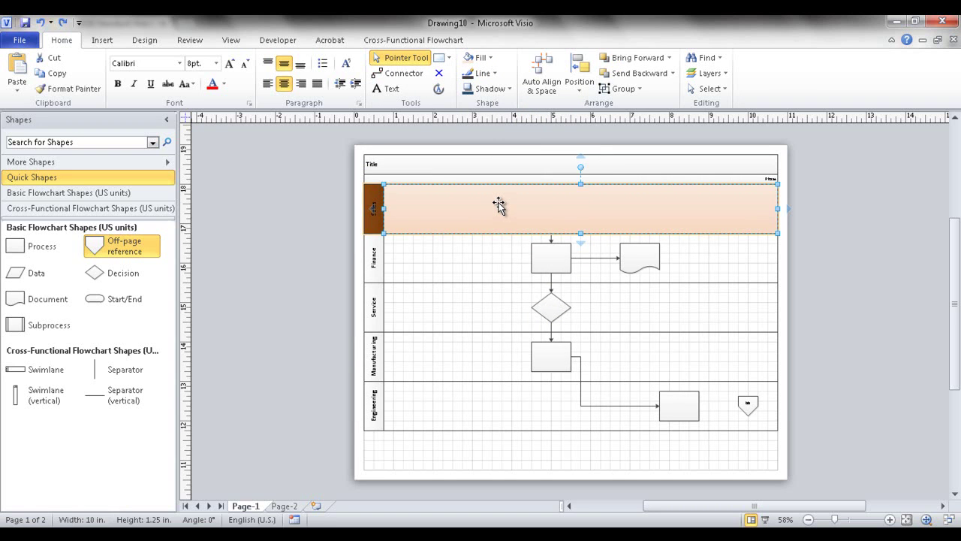
{"action": "key", "text": "Delete"}
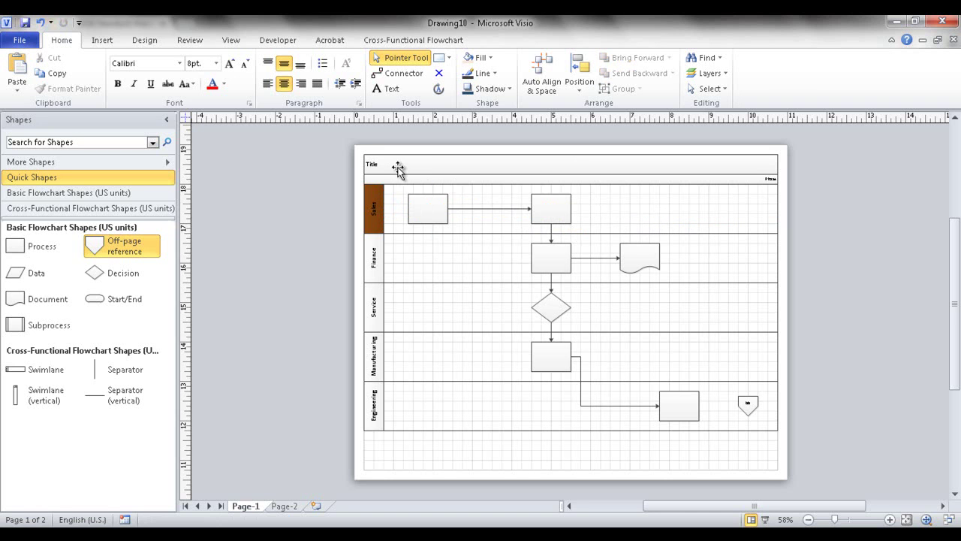
Give the Sales swimlane an orange tint from the Home Shadow colour choices
{"action": "left_click", "coordinate": [381, 195]}
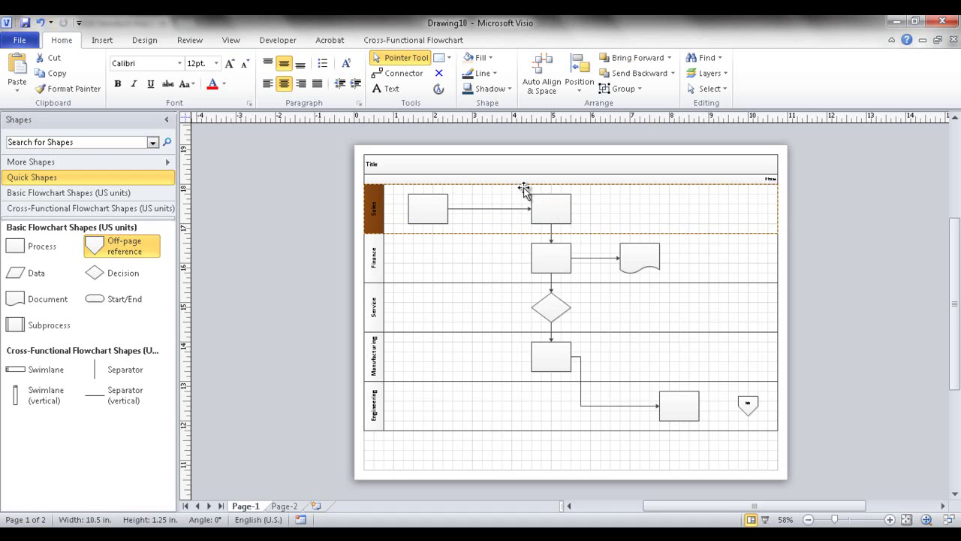
{"action": "left_click", "coordinate": [499, 89]}
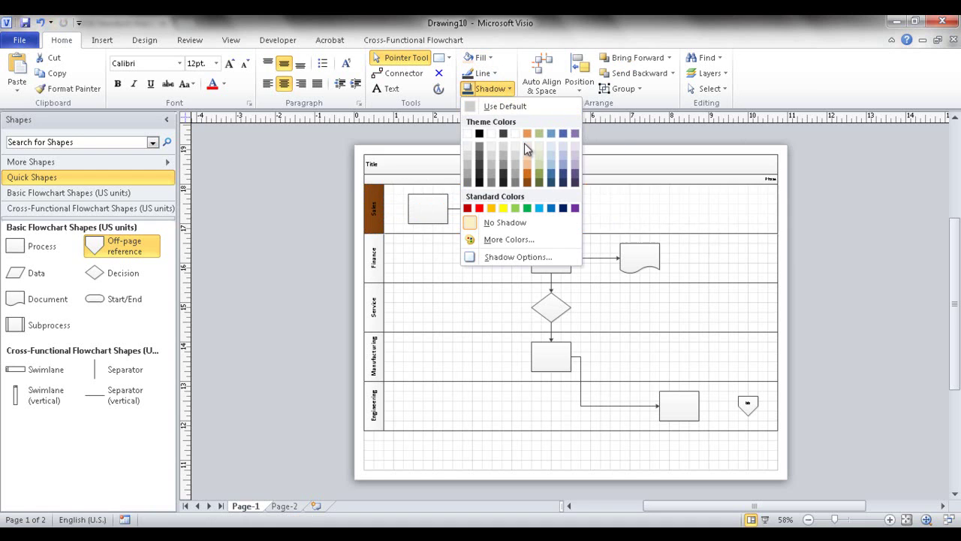
{"action": "left_click", "coordinate": [528, 153]}
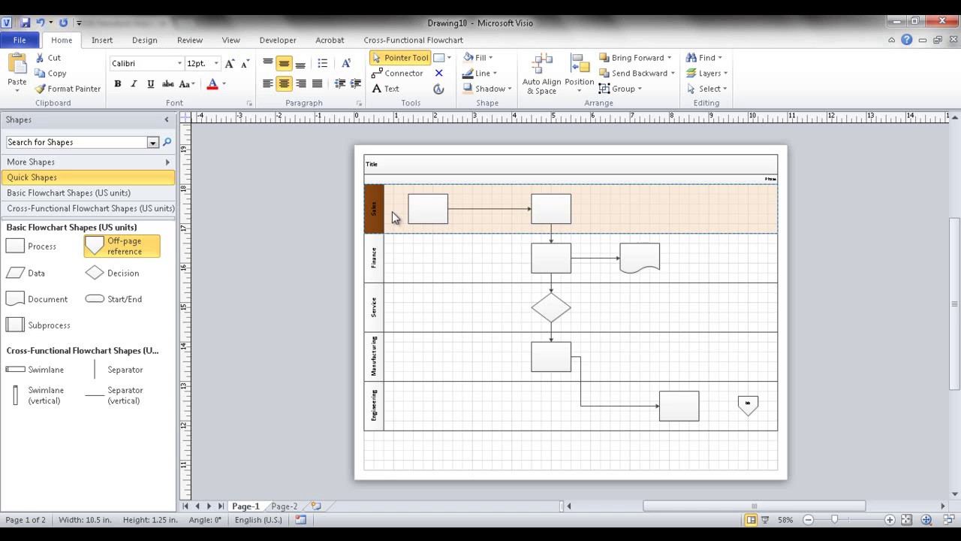
Select the Service and Engineering headers together and fill them Dark Red
{"action": "left_click", "coordinate": [379, 295]}
{"action": "left_click", "coordinate": [376, 295]}
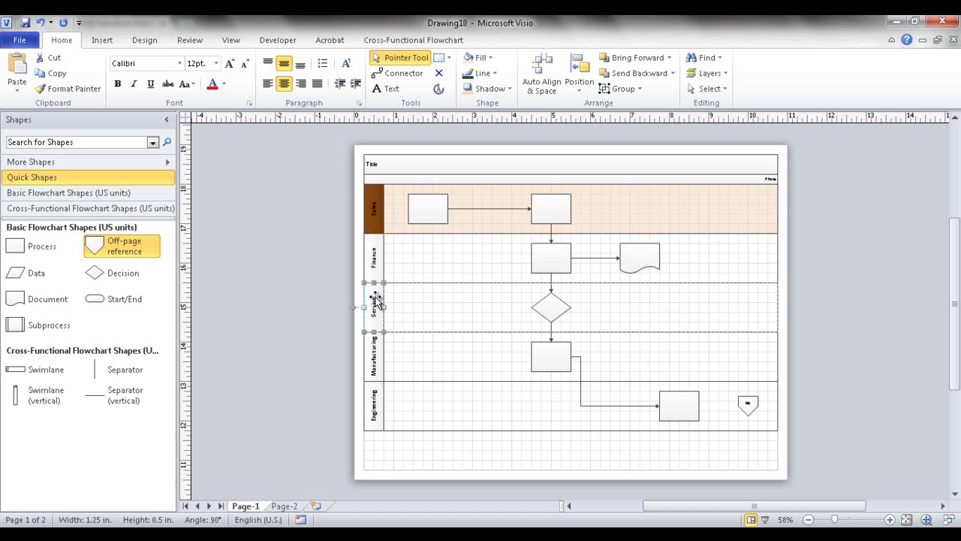
{"action": "left_click", "coordinate": [376, 402], "text": "shift"}
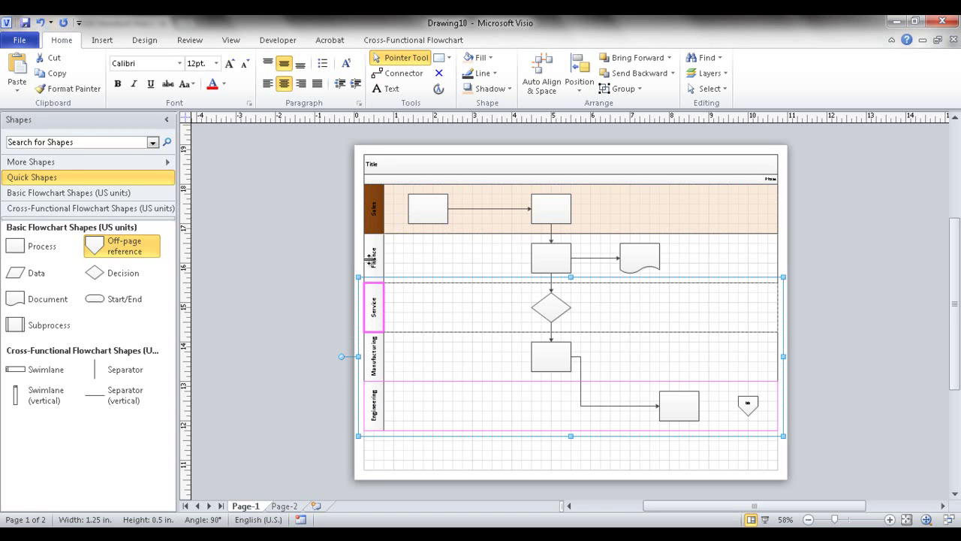
{"action": "left_click", "coordinate": [489, 60]}
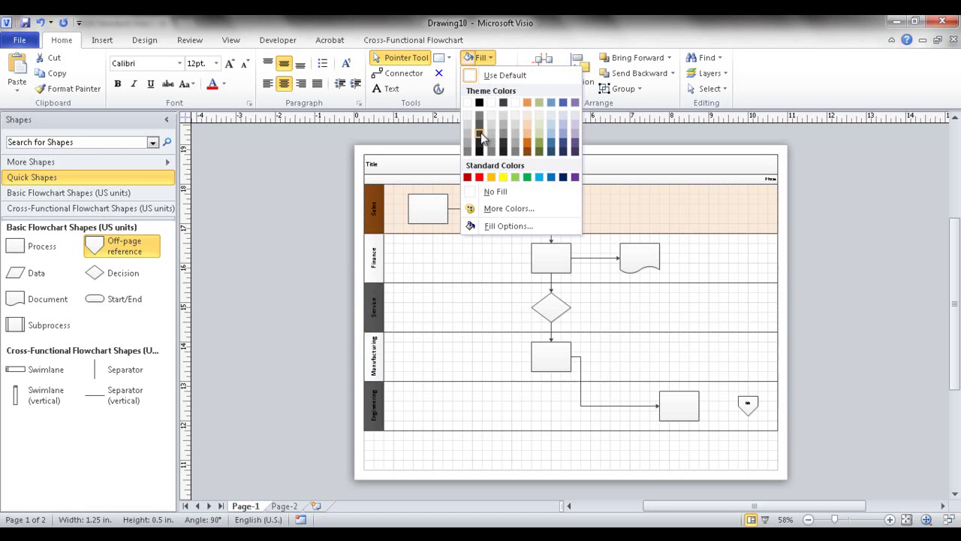
{"action": "left_click", "coordinate": [467, 177]}
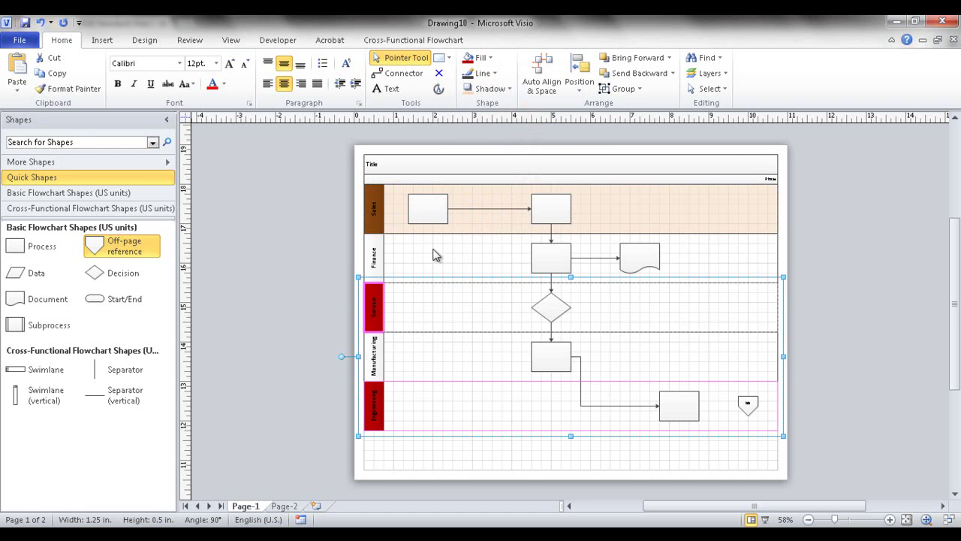
{"action": "left_click", "coordinate": [436, 311]}
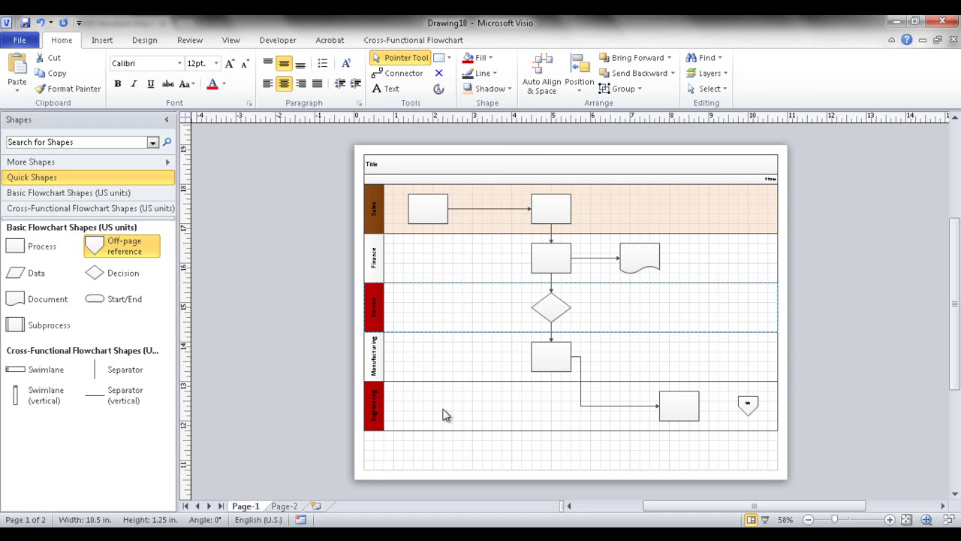
Tint the Service lane light orange to match the Sales lane
{"action": "left_click", "coordinate": [484, 88]}
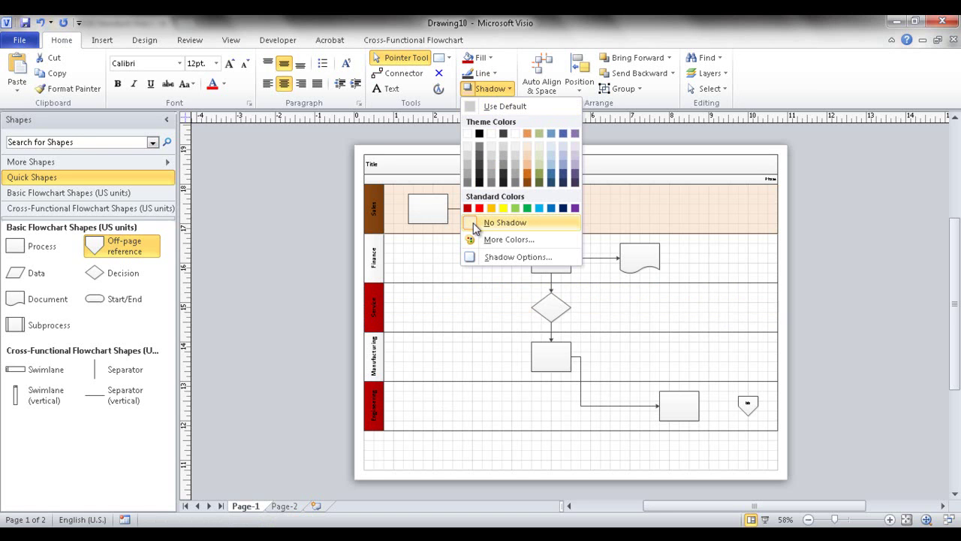
{"action": "left_click", "coordinate": [451, 304]}
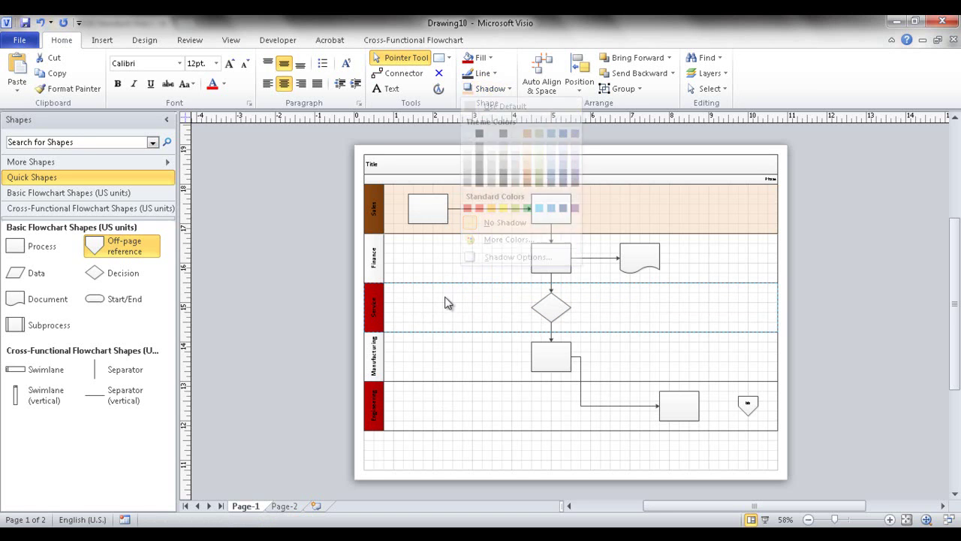
{"action": "left_click", "coordinate": [450, 315]}
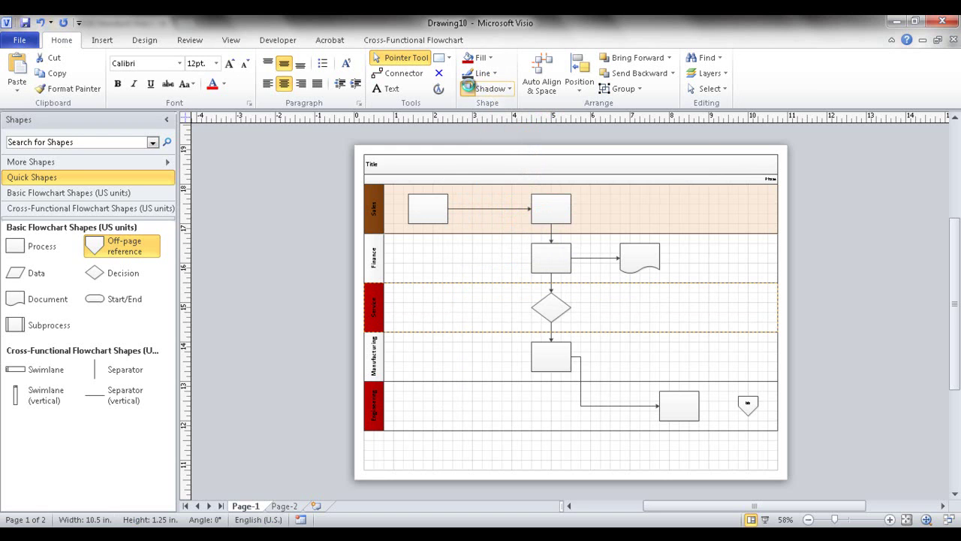
{"action": "left_click", "coordinate": [470, 87]}
{"action": "left_click", "coordinate": [462, 410]}
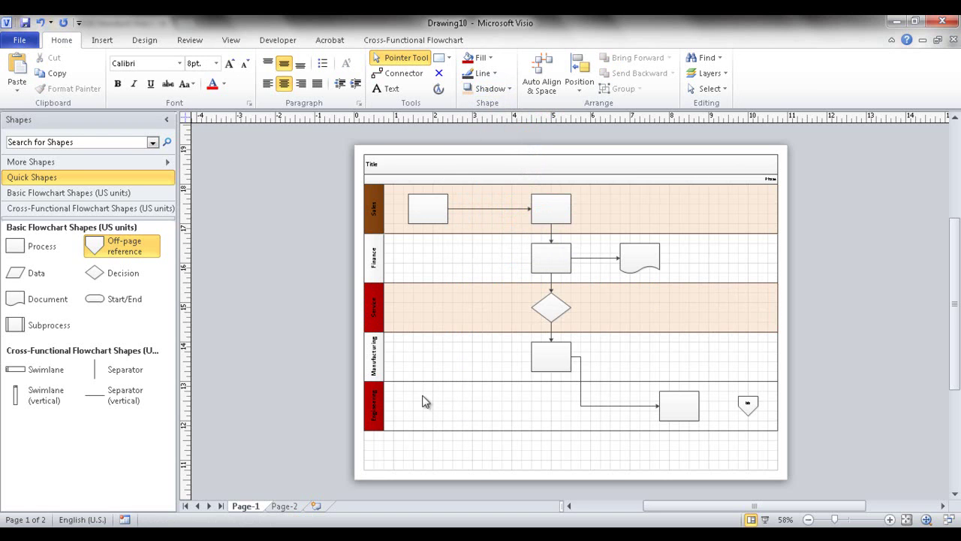
Give the Engineering lane the same light orange tint
{"action": "left_click", "coordinate": [379, 395]}
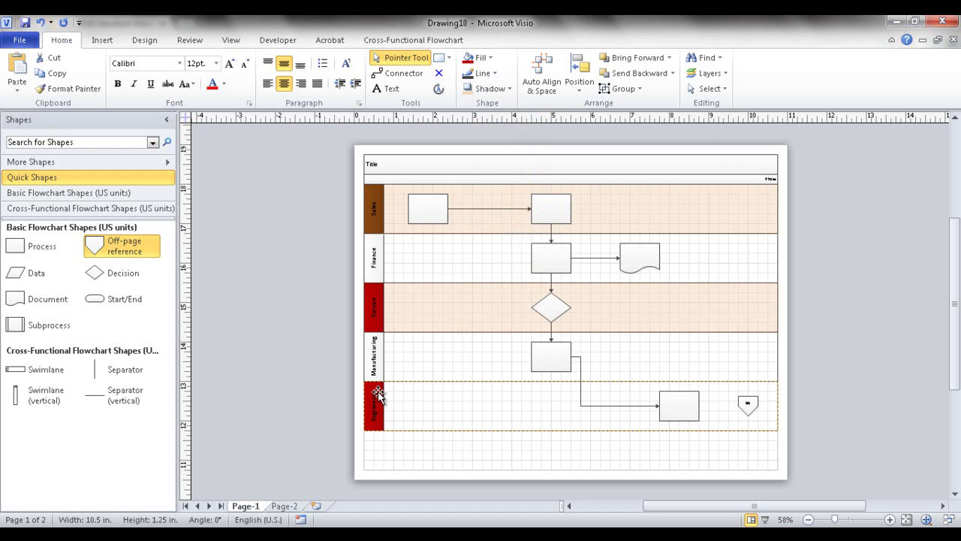
{"action": "left_click", "coordinate": [480, 88]}
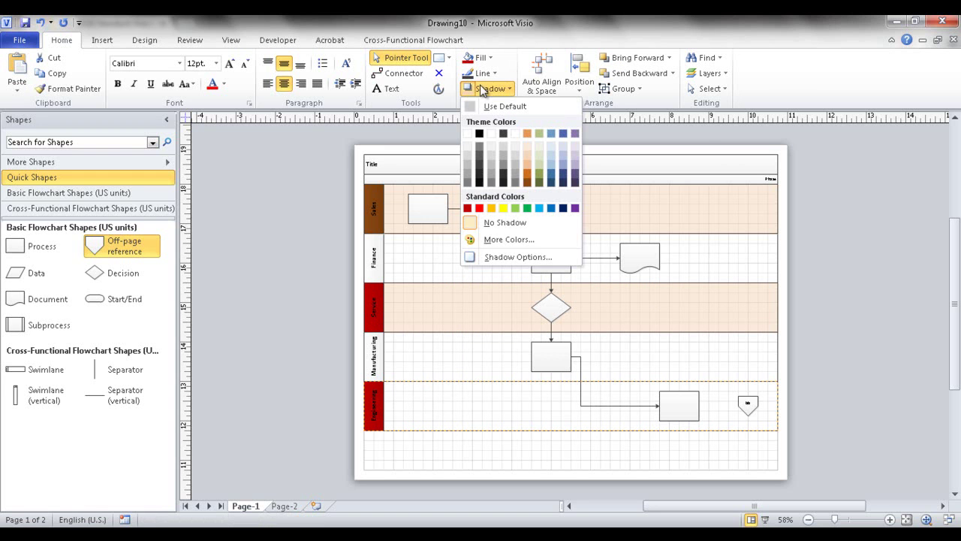
{"action": "left_click", "coordinate": [495, 222]}
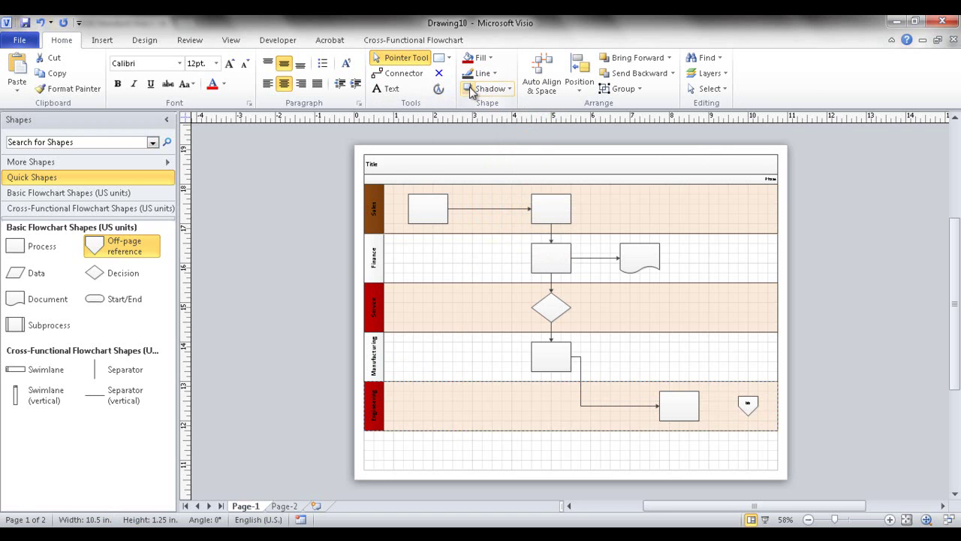
{"action": "left_click", "coordinate": [303, 294]}
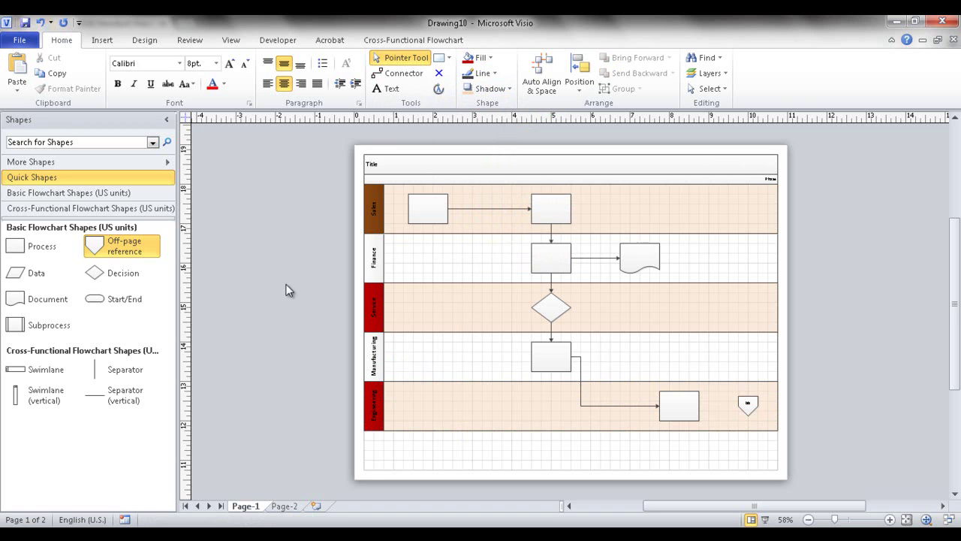
{"action": "left_click", "coordinate": [372, 206]}
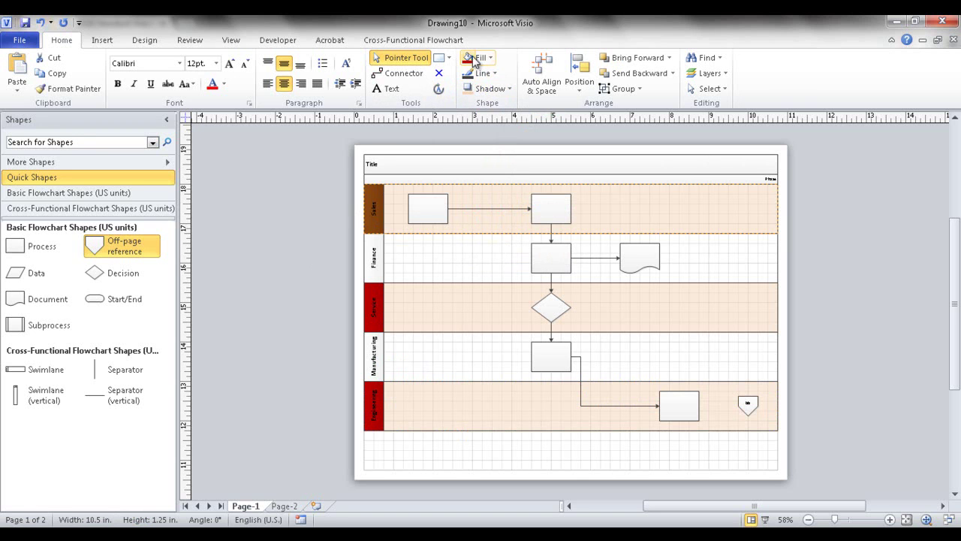
Recolour the Sales header from brown to the same dark red fill
{"action": "left_click", "coordinate": [336, 189]}
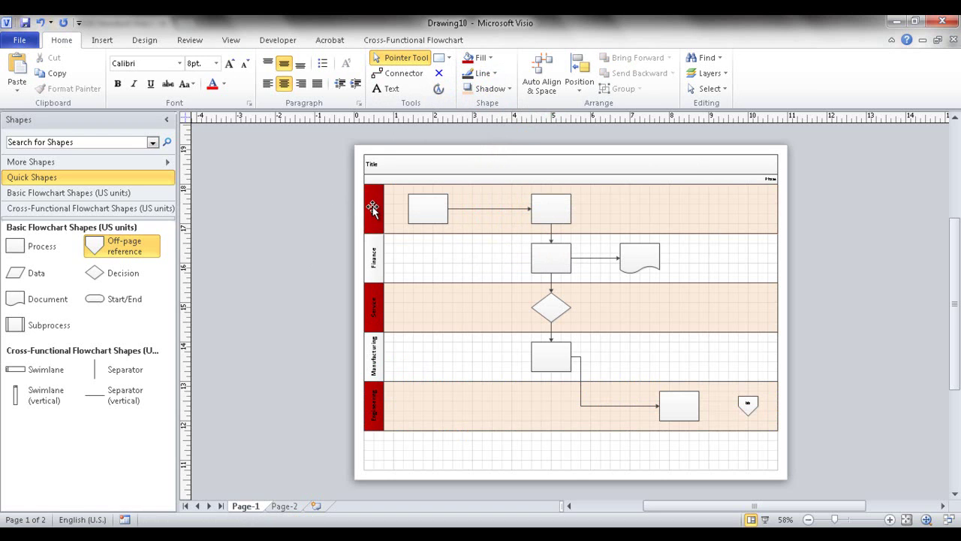